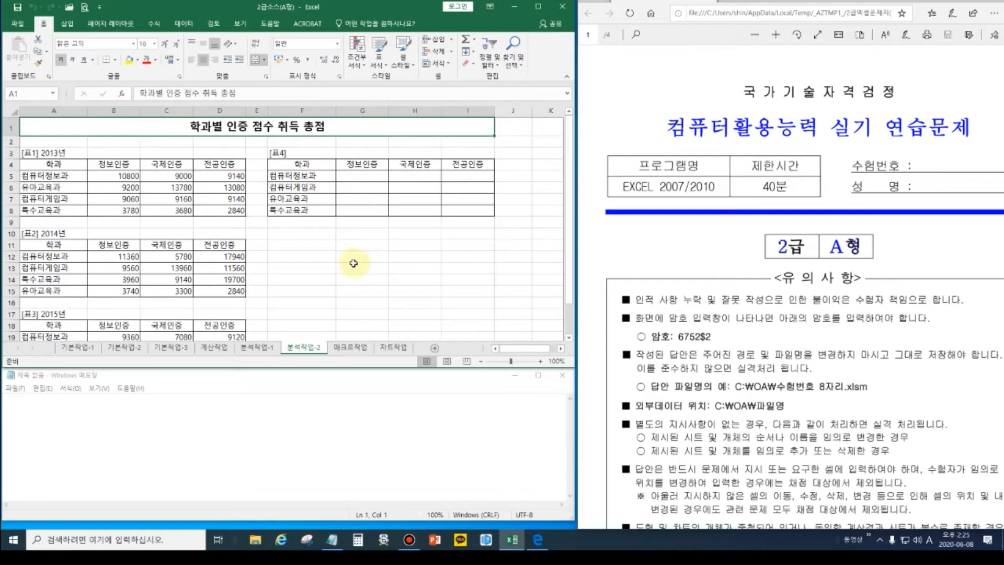
Step: Look through the workbook's worksheets from 기본작업-1 to 차트작업 to see the data and chart each task uses
click(350, 347)
click(389, 348)
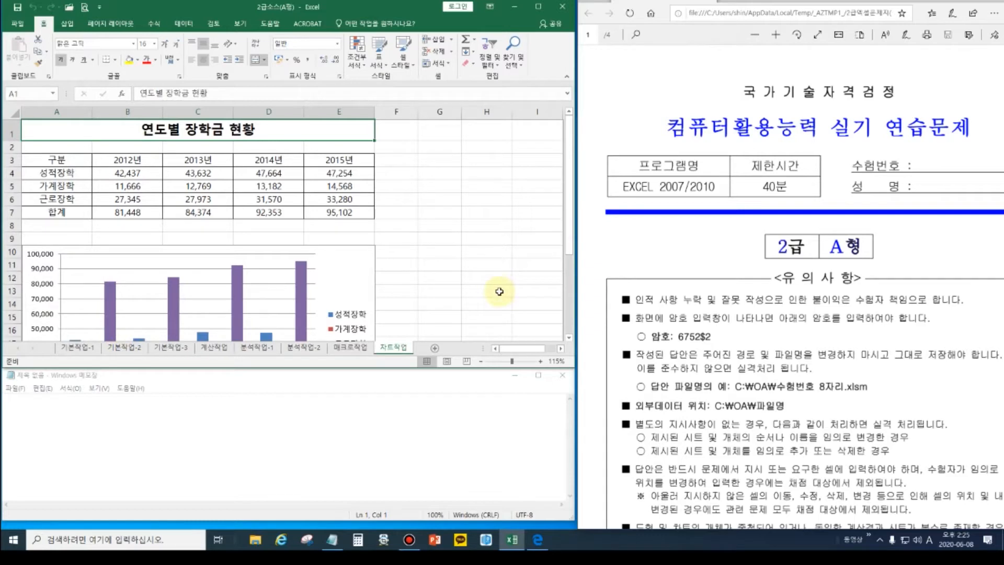
click(80, 351)
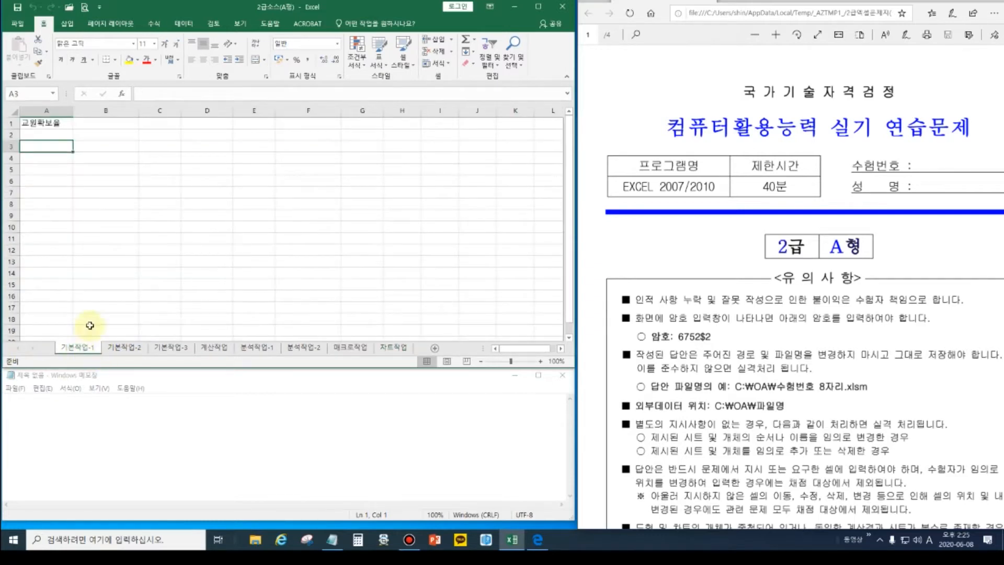
click(123, 349)
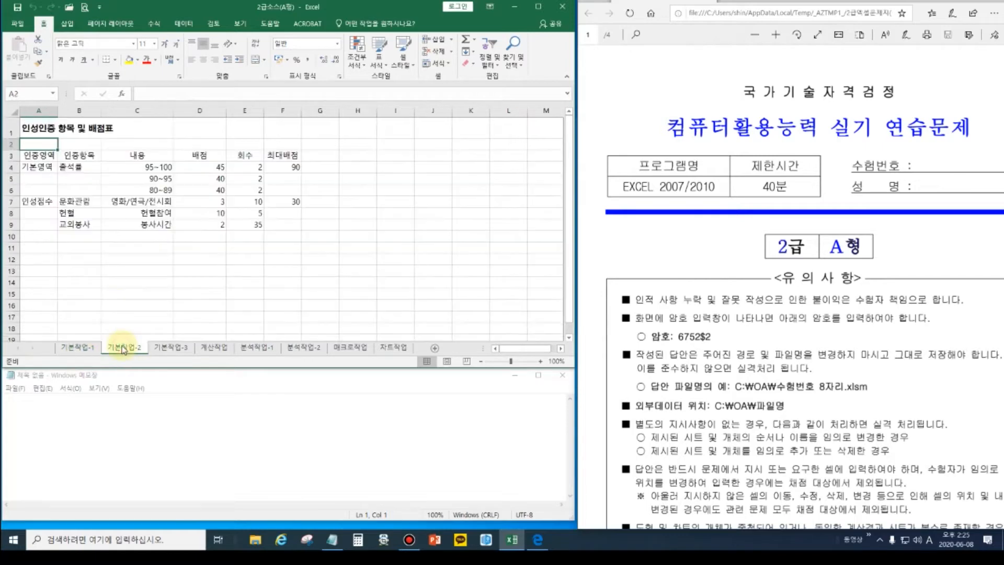
click(168, 347)
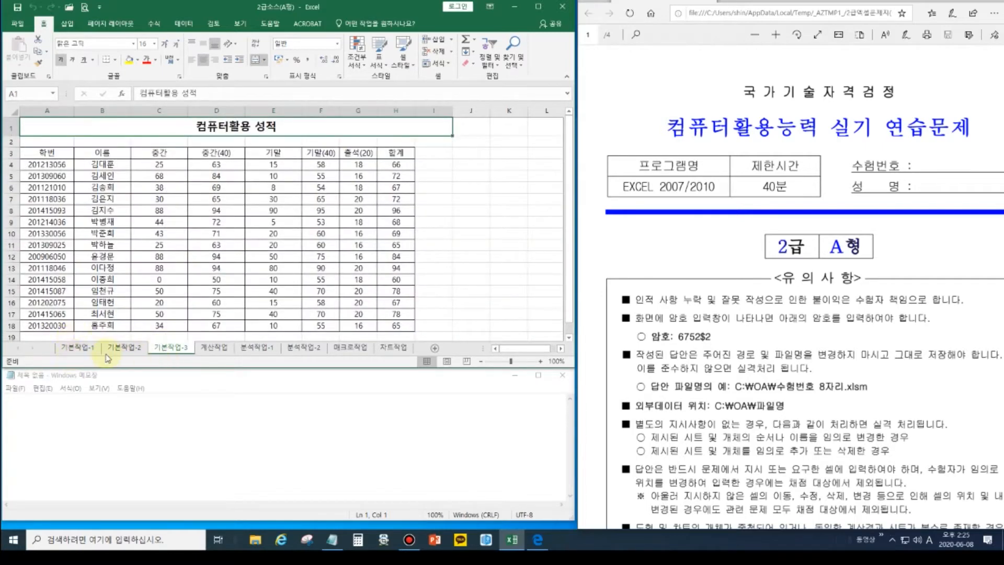
click(204, 348)
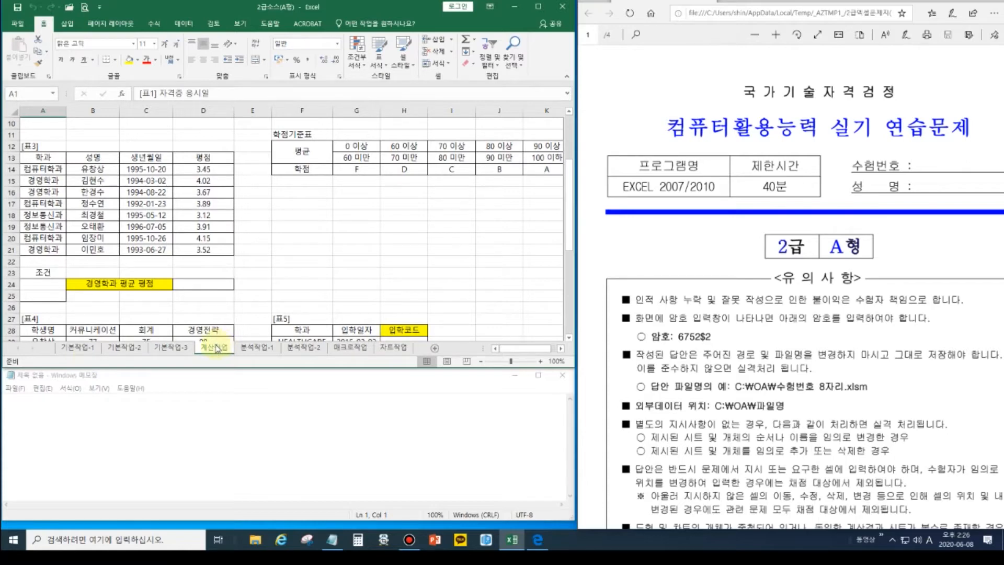
click(78, 347)
click(108, 350)
click(171, 348)
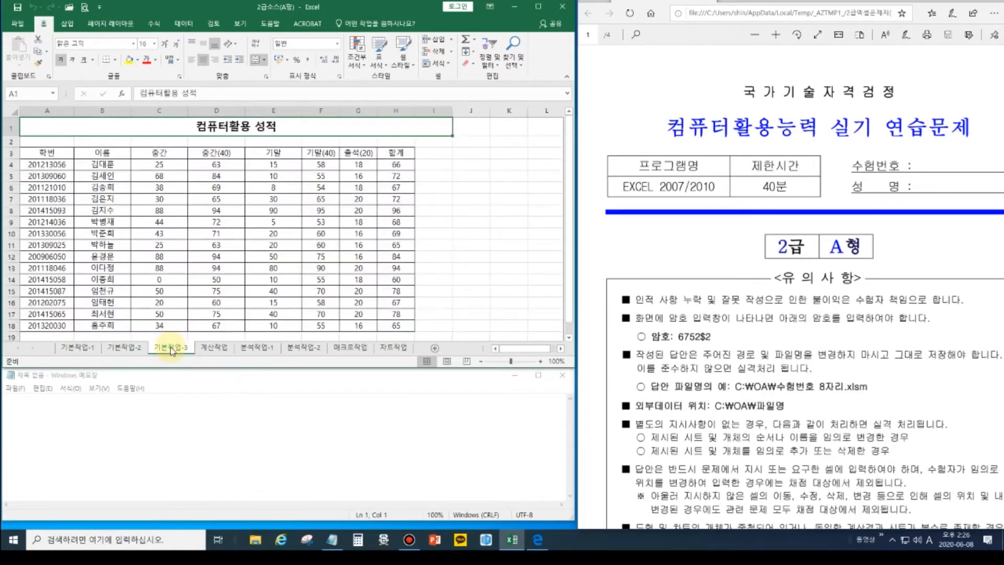
click(266, 349)
click(288, 352)
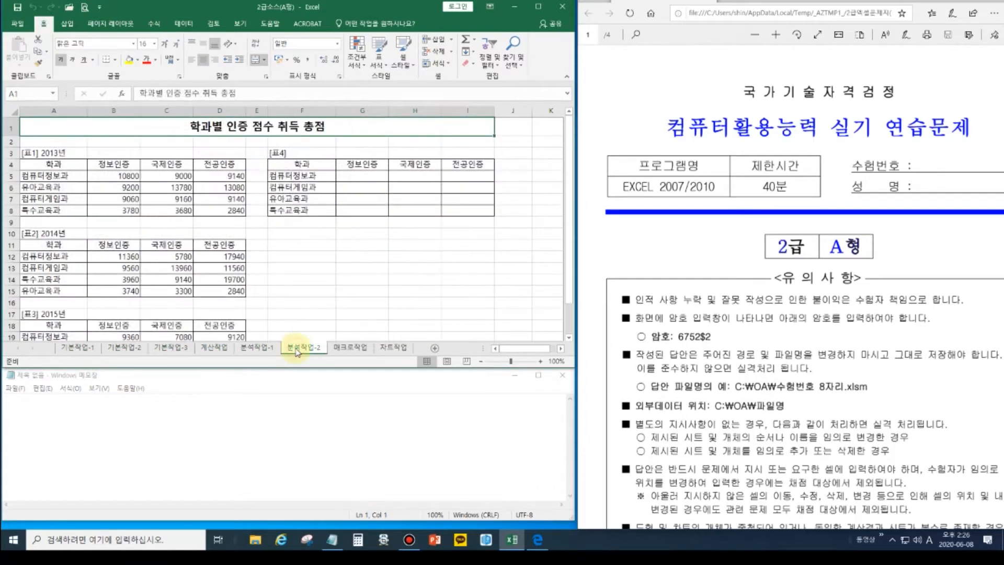
click(276, 350)
click(298, 352)
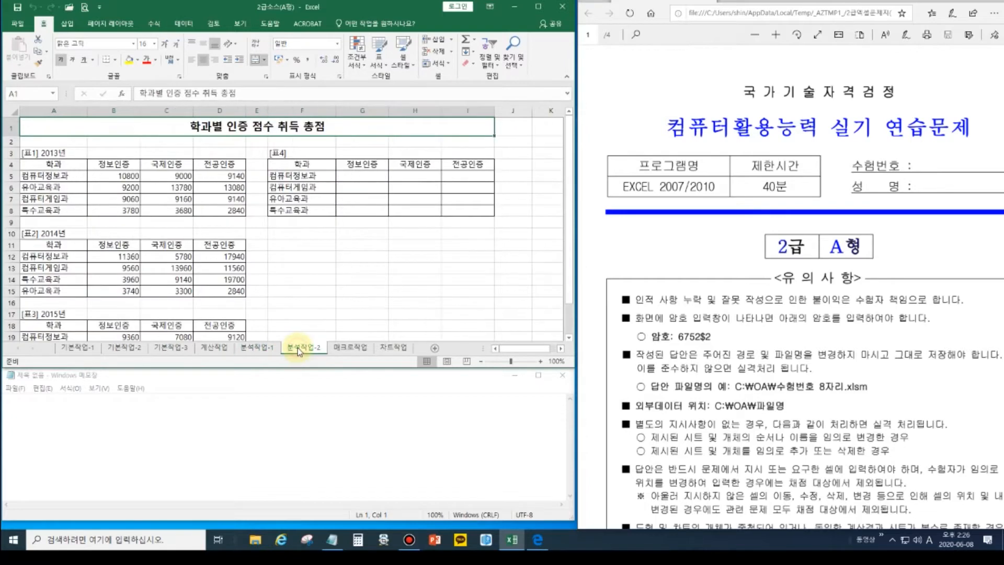
click(356, 348)
click(393, 348)
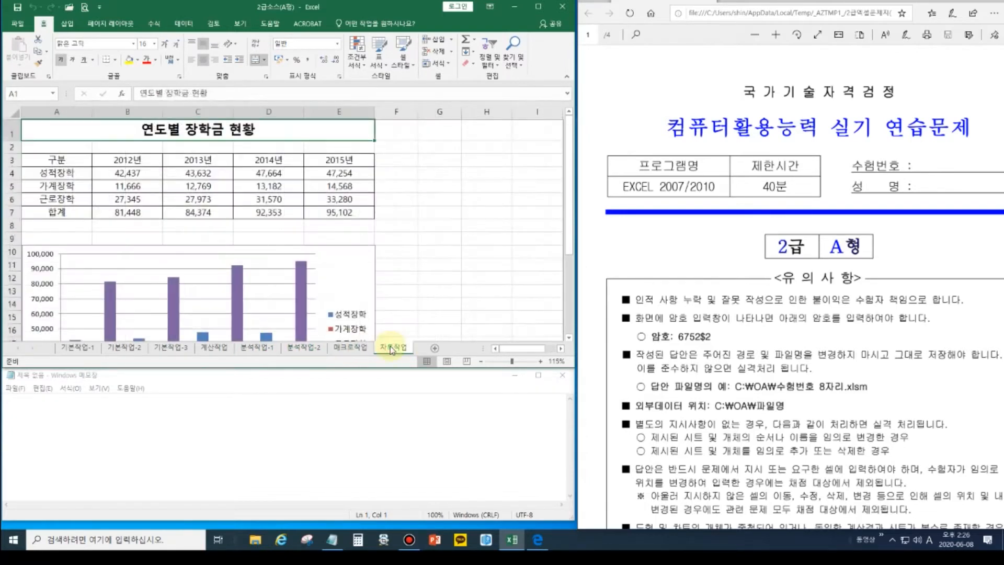
click(216, 347)
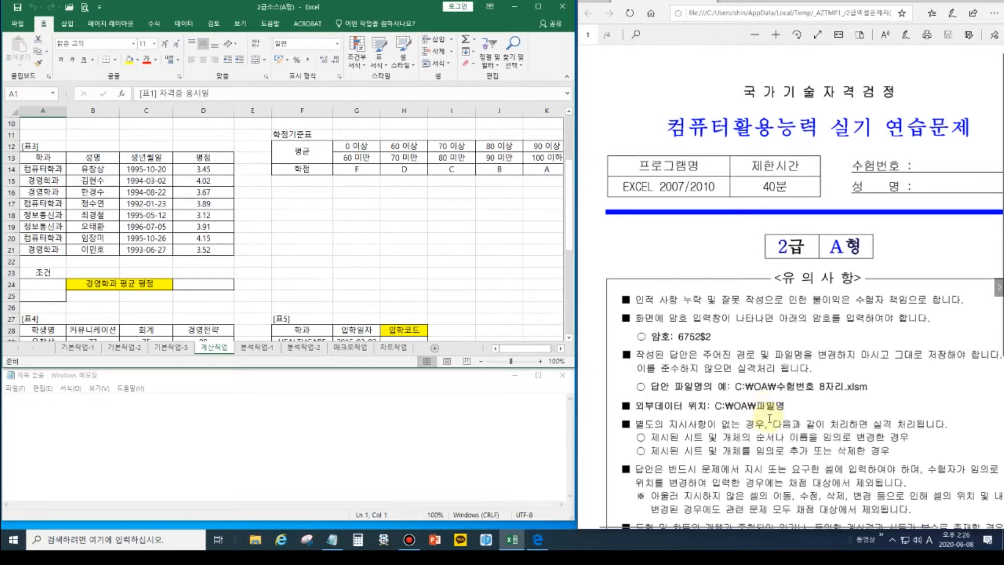
Step: Read through the exam PDF's precautions and the task instructions on pages 2 to 4, and return to page 2
scroll(770, 419, down, 3)
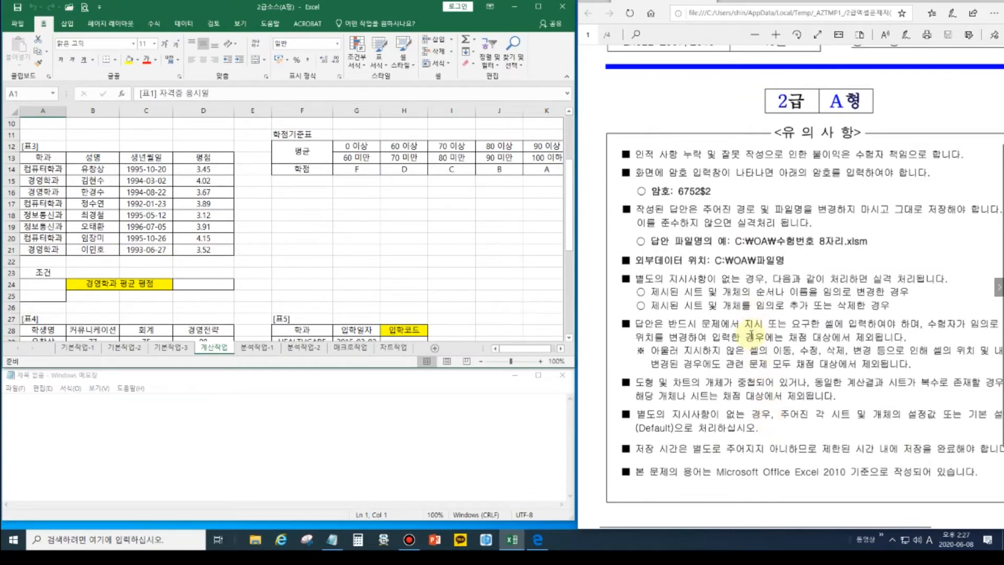
scroll(738, 379, down, 2)
click(997, 291)
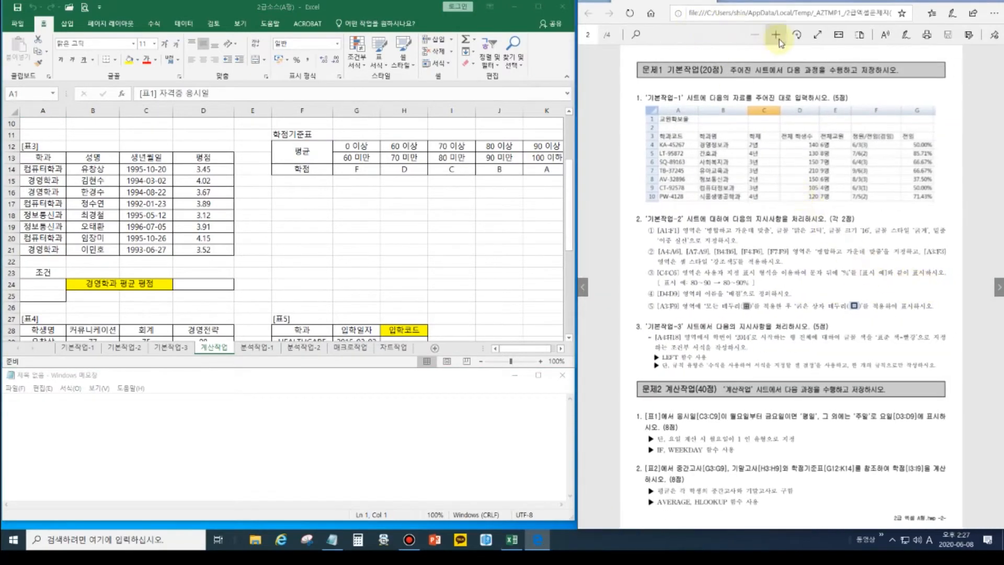
click(777, 36)
click(776, 38)
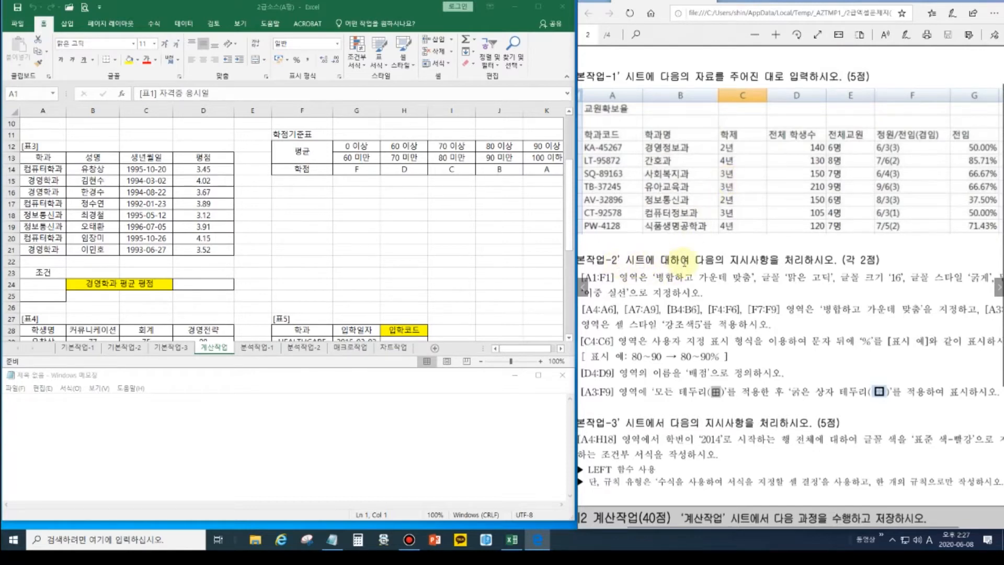
click(832, 278)
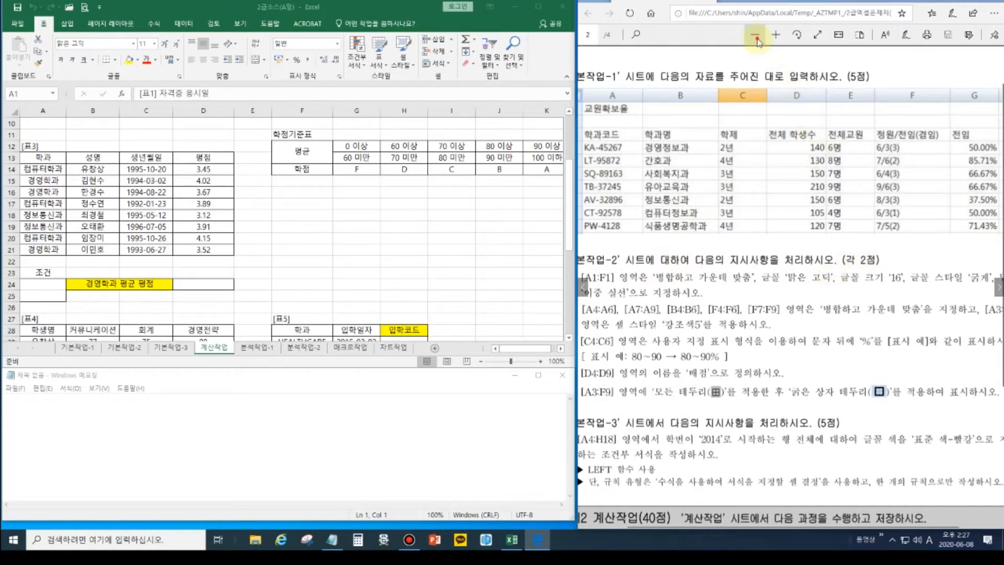
click(755, 35)
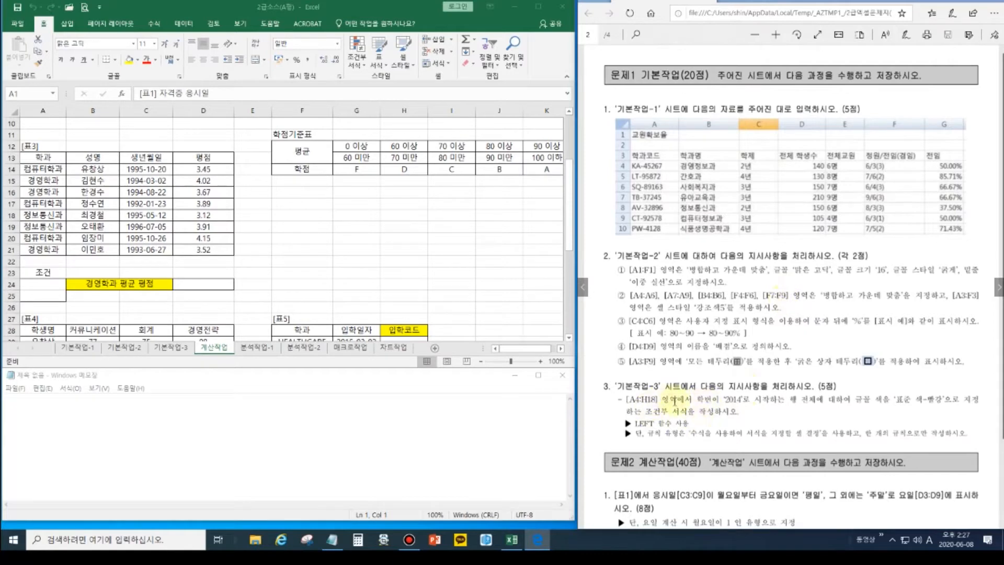
click(667, 410)
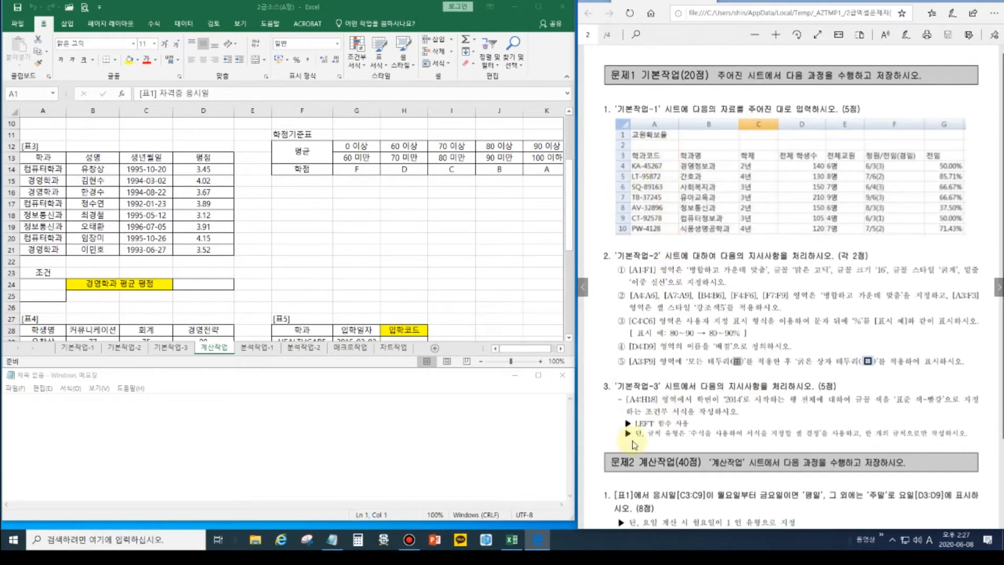
scroll(668, 422, down, 2)
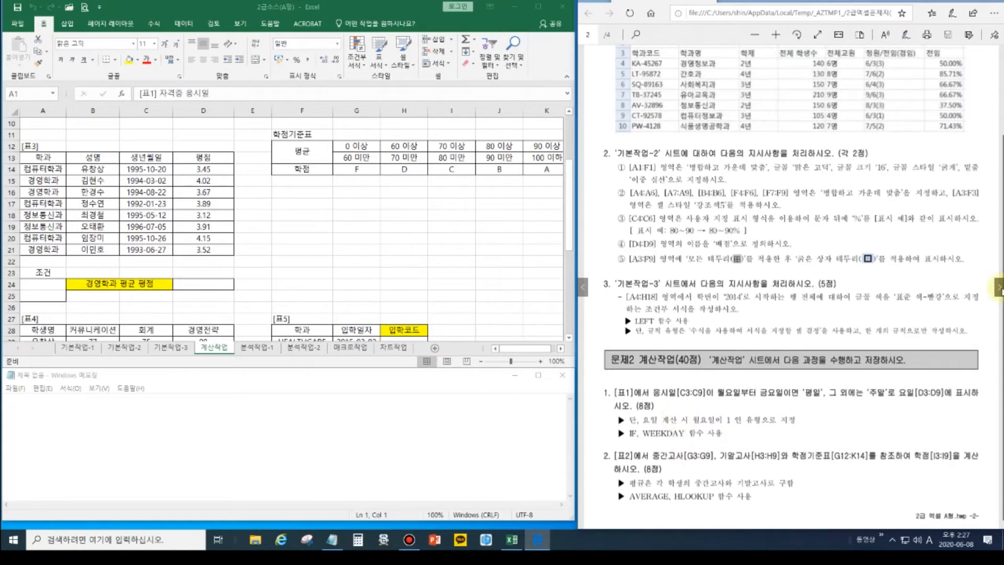
click(997, 286)
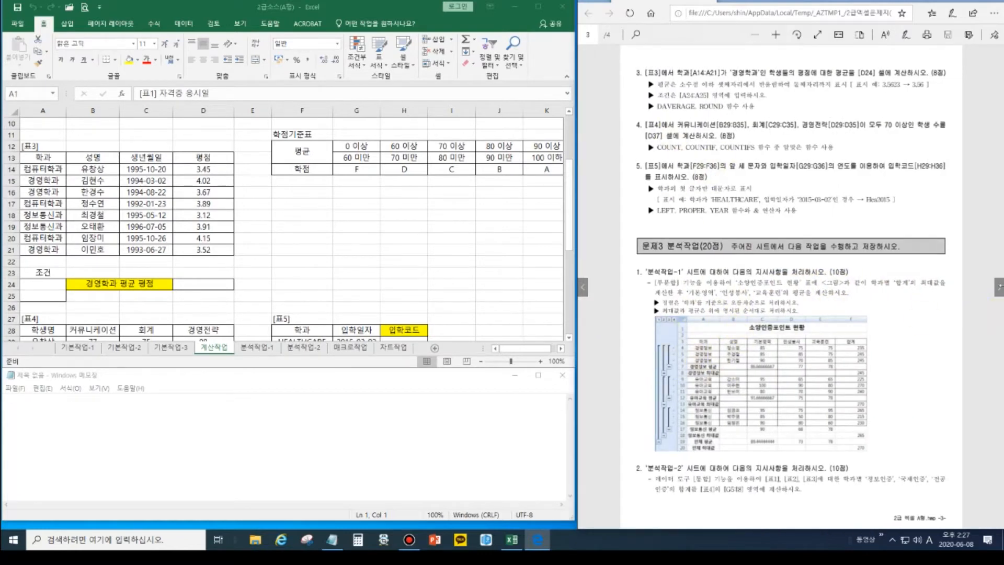
click(998, 286)
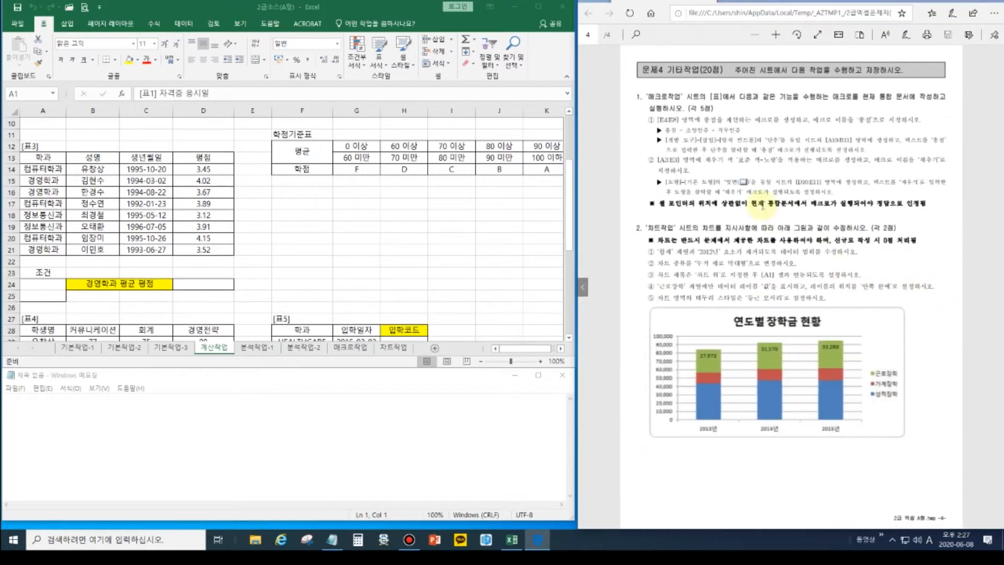
click(583, 287)
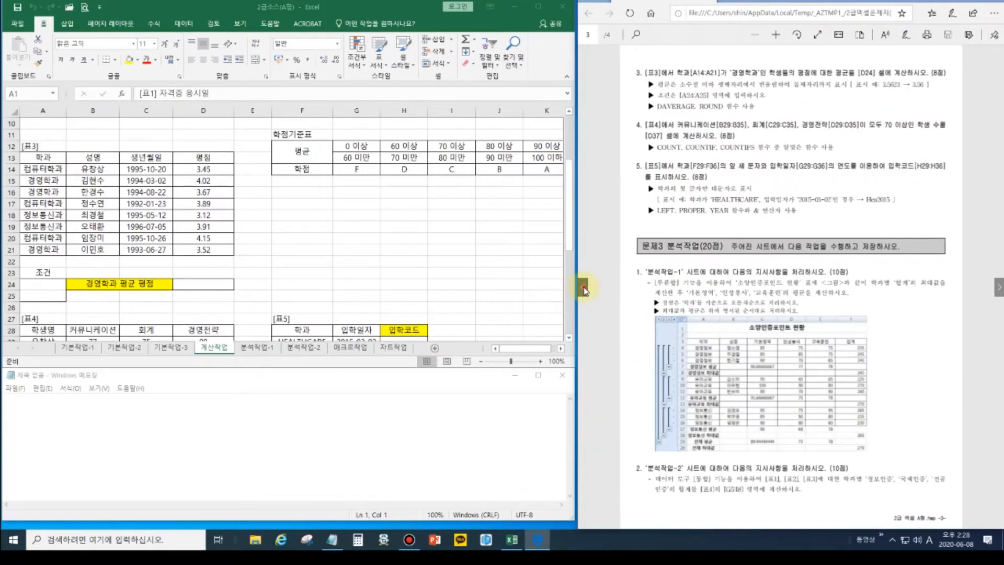
click(583, 288)
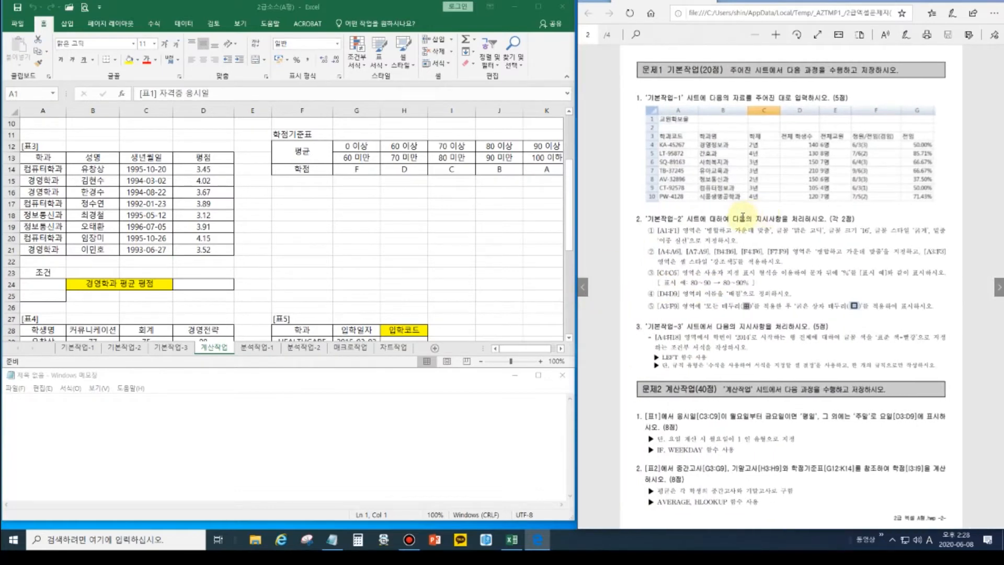
Step: On the 기본작업-1 sheet, enter the header 학과코드 in cell A3, following the exam's enlarged sample table
click(73, 348)
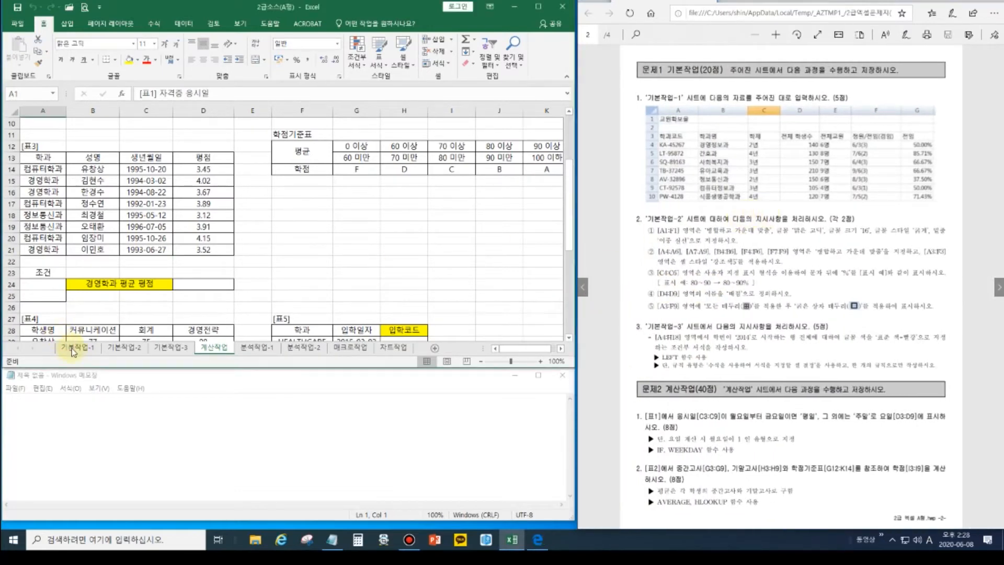
click(768, 140)
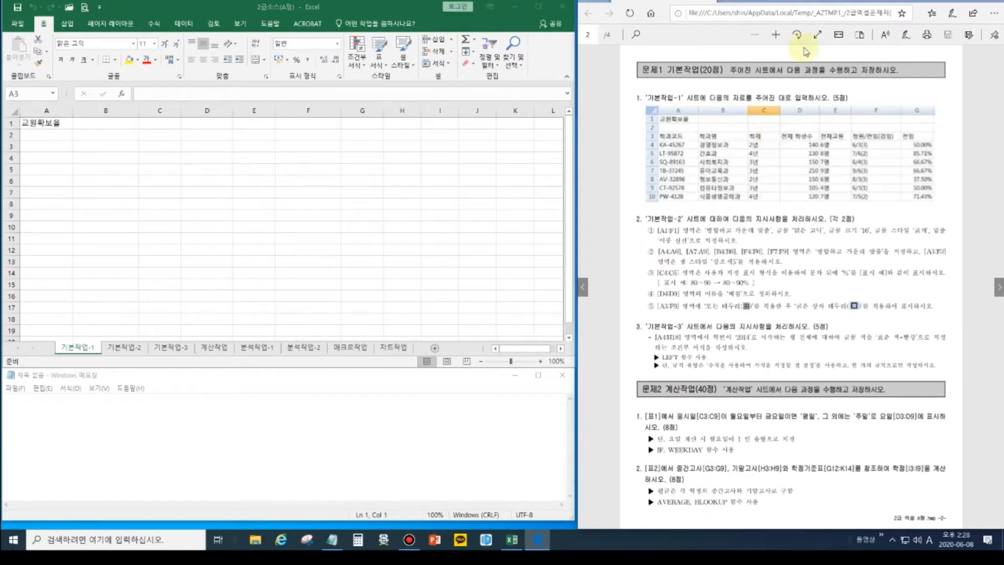
click(777, 35)
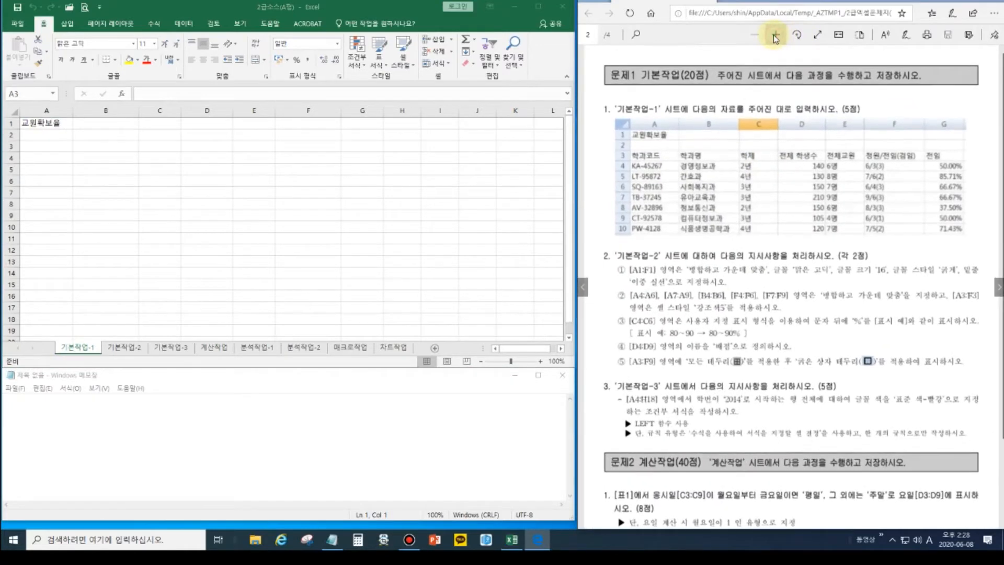
click(776, 35)
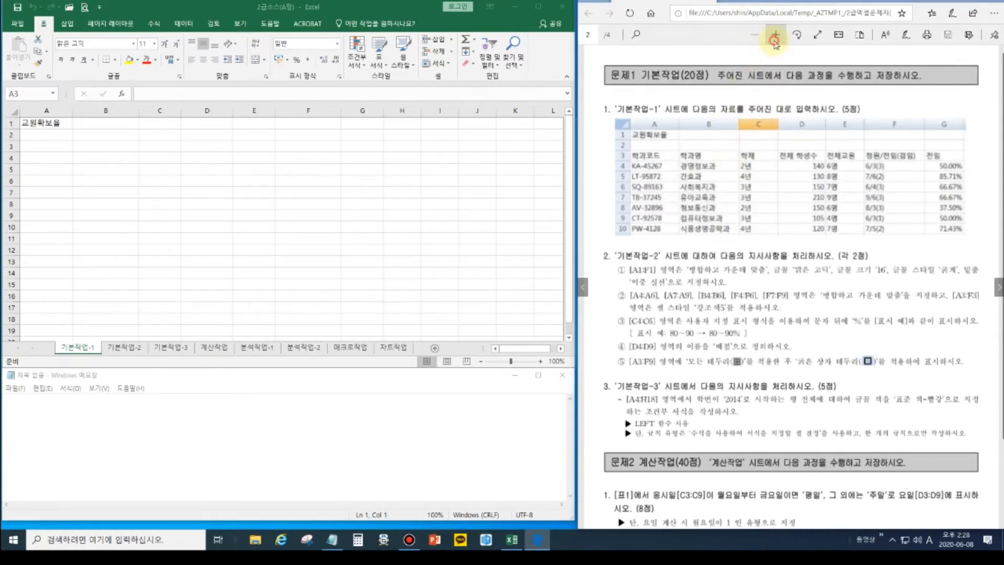
click(753, 95)
click(197, 185)
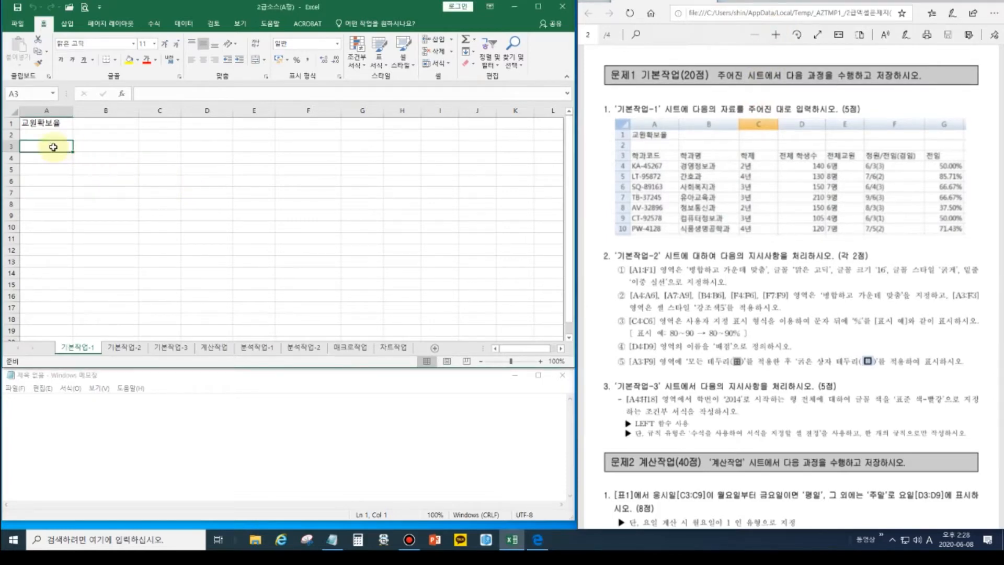
text(ㅎ)
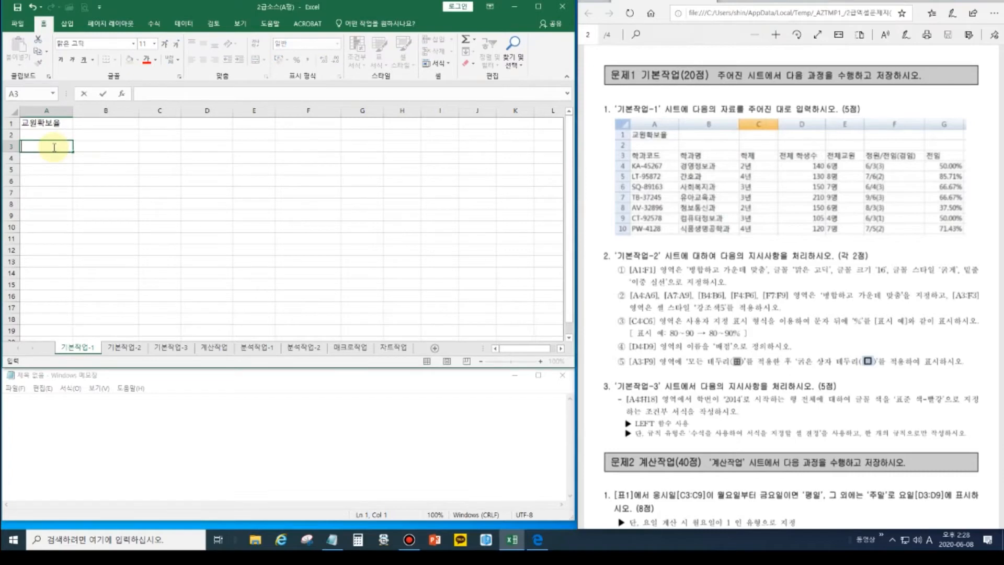
text(학과코드)
key(Return)
Step: Enter the headers 학과명, 학제 and 전체 학생수 in cells B3 to D3
drag(53, 147, 357, 147)
key(Tab)
text(학과명)
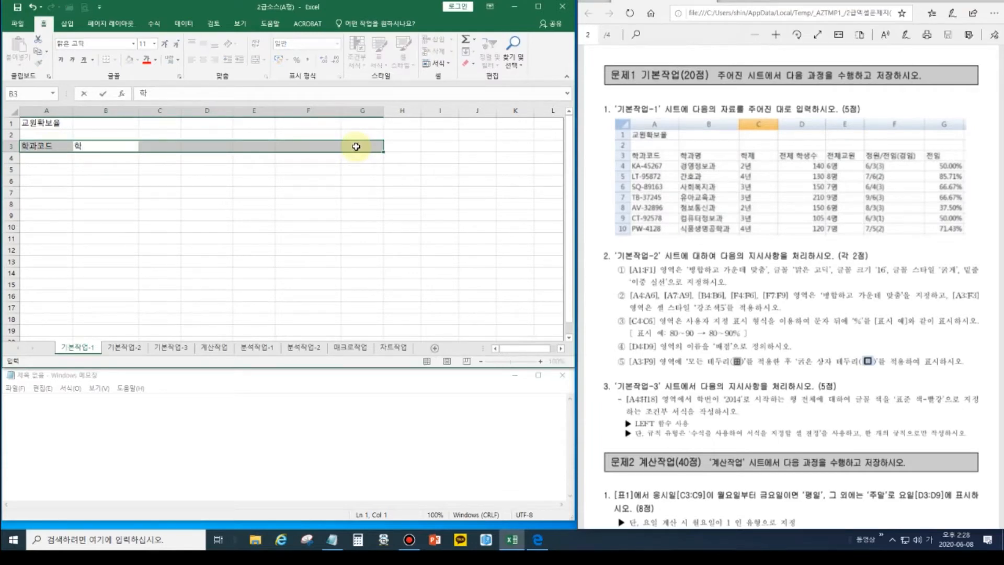
key(Tab)
text(학제)
key(Tab)
text(전체 학)
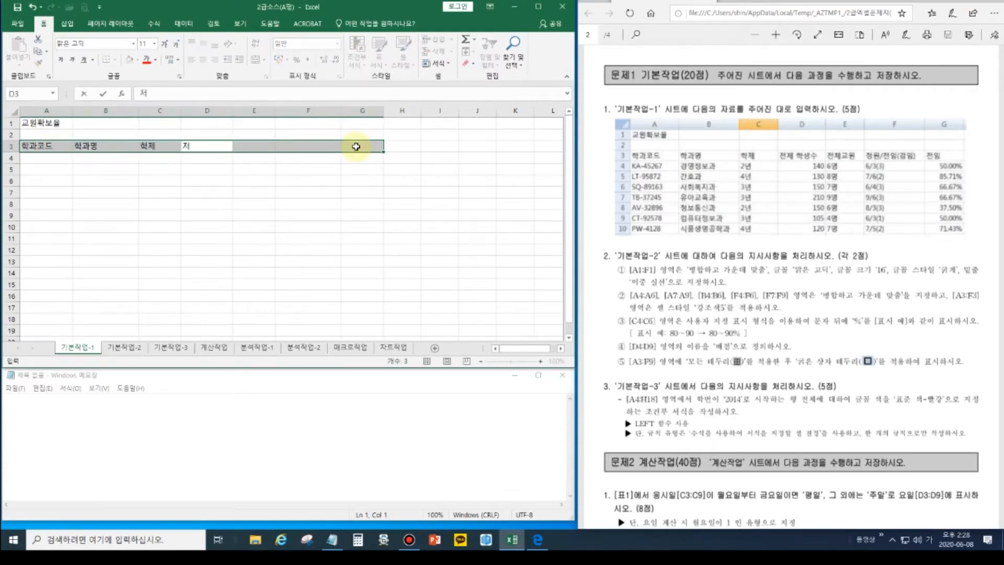
text(생수)
key(Tab)
Step: Complete the header row with 전체교원, 정원/전임(겸임) and 전임 in cells E3 to G3
text(전체교무)
text(원)
key(Tab)
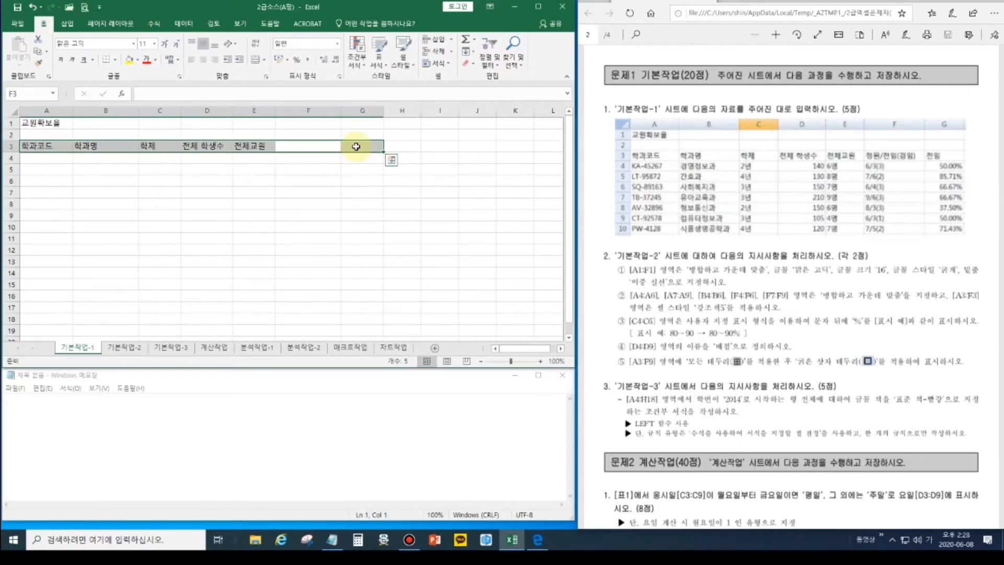
text(정원/전임)
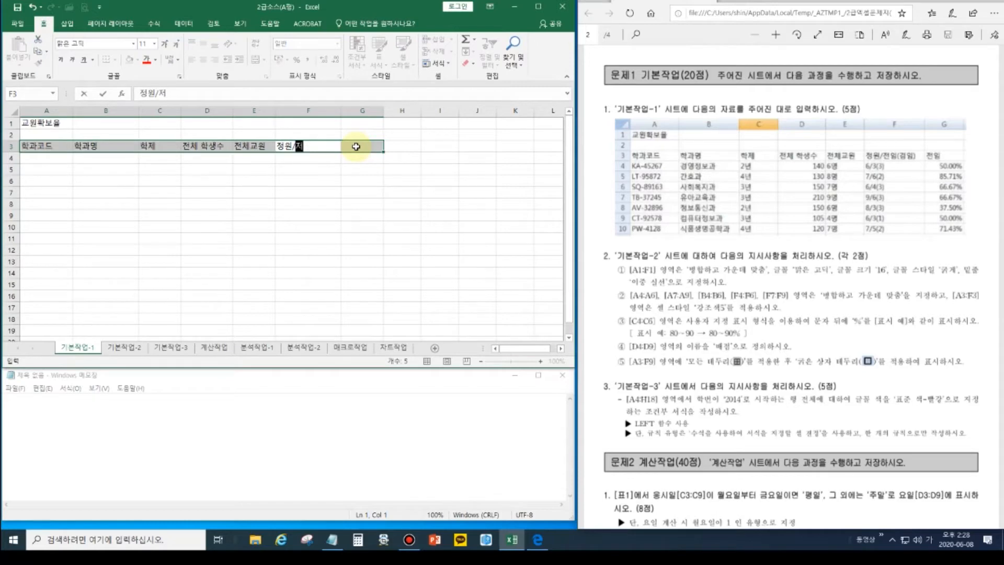
text((겸임))
key(Tab)
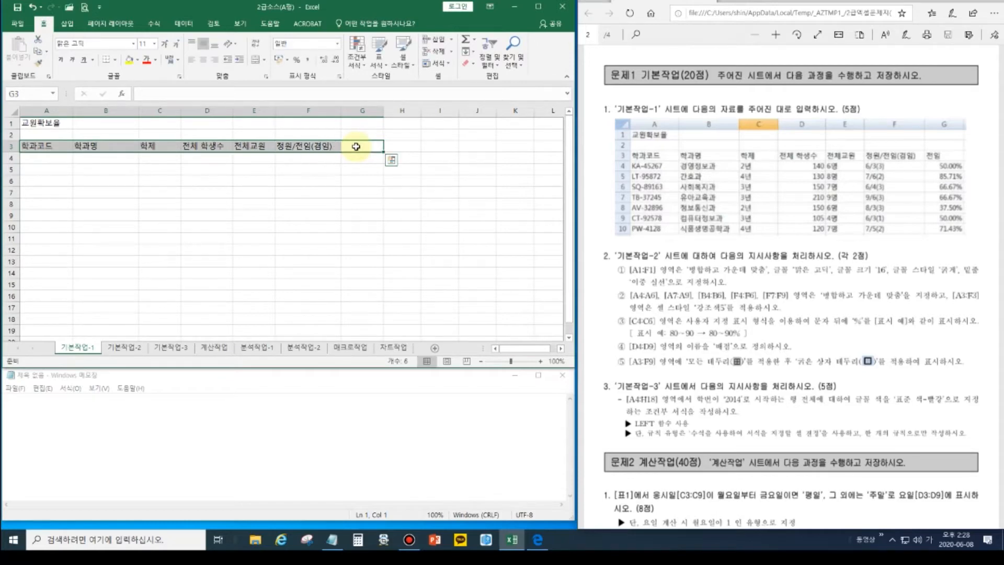
text(전임)
key(Return)
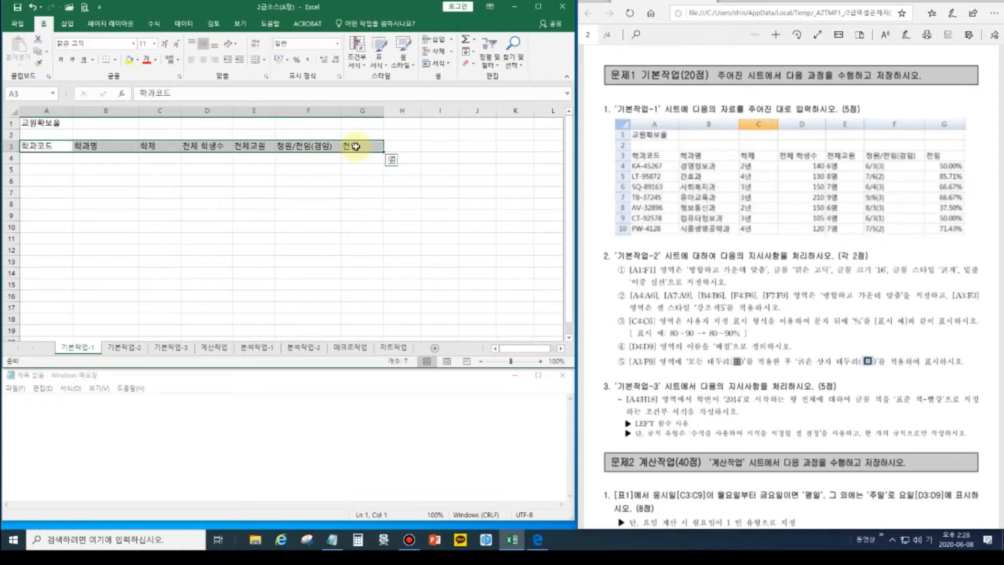
Step: Enter the department codes KA-45267 and LT-95872 in cells A4 and A5 under 학과코드
click(312, 182)
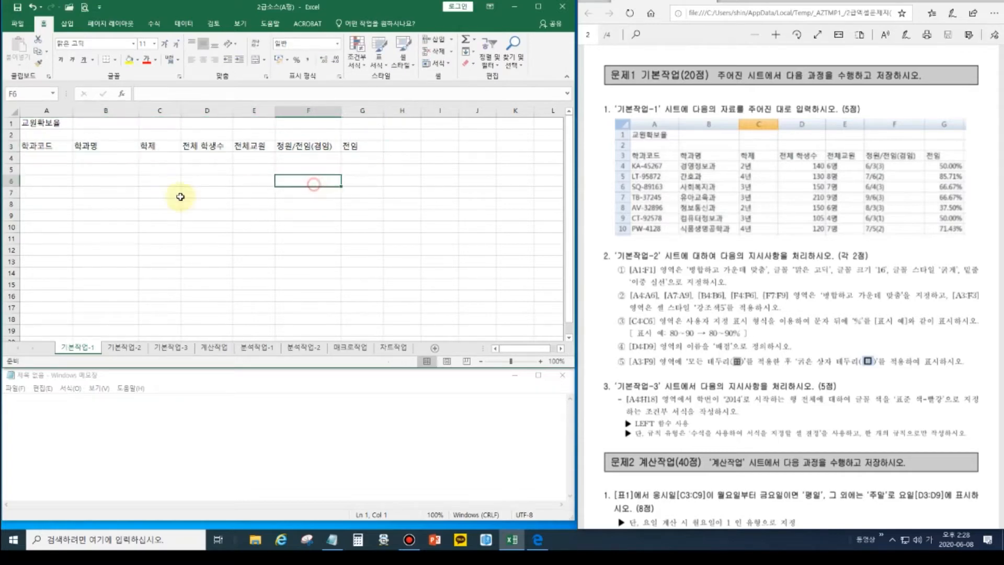
drag(54, 157, 62, 221)
text(k)
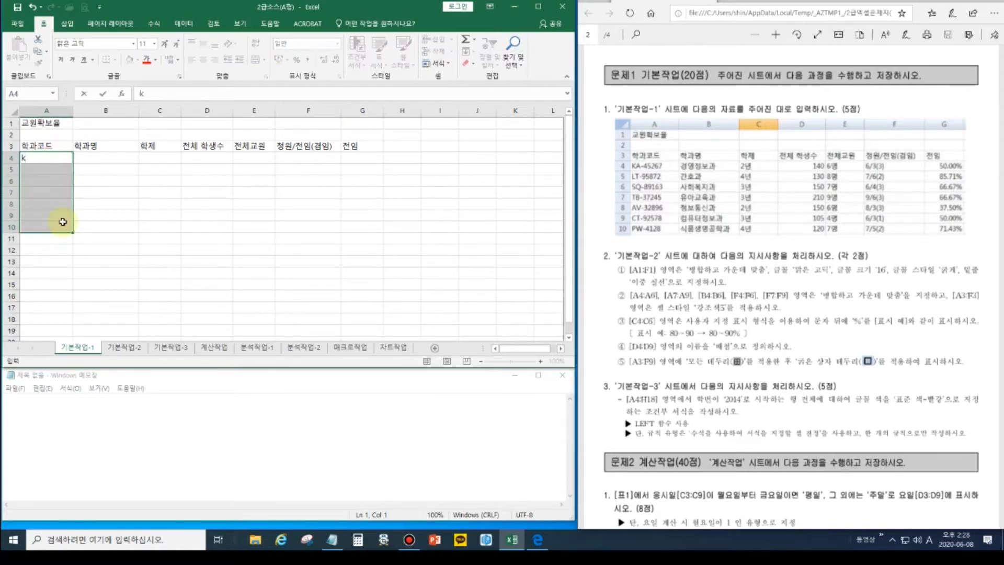
text(A-4526)
key(Return)
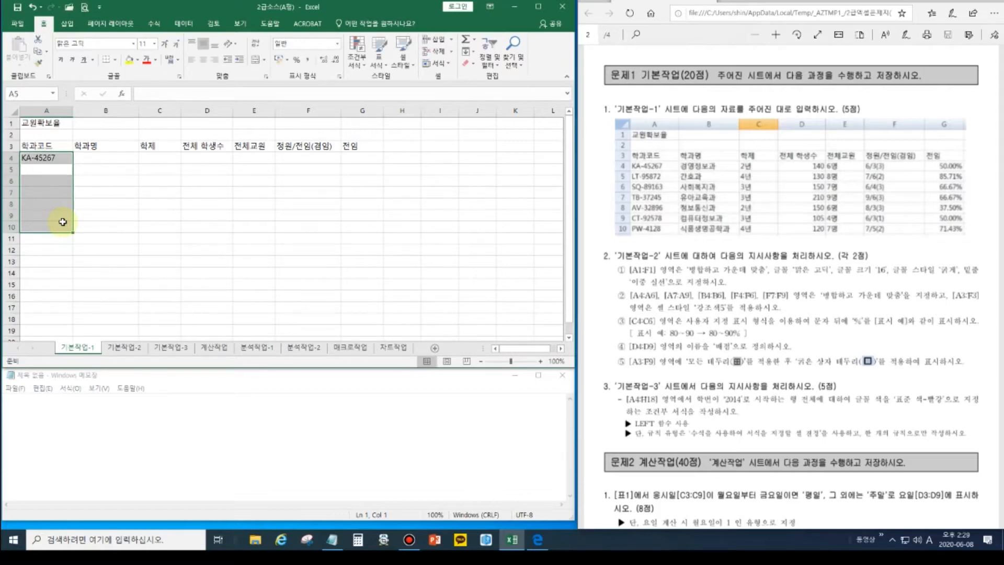
key(shift+Return)
key(Return)
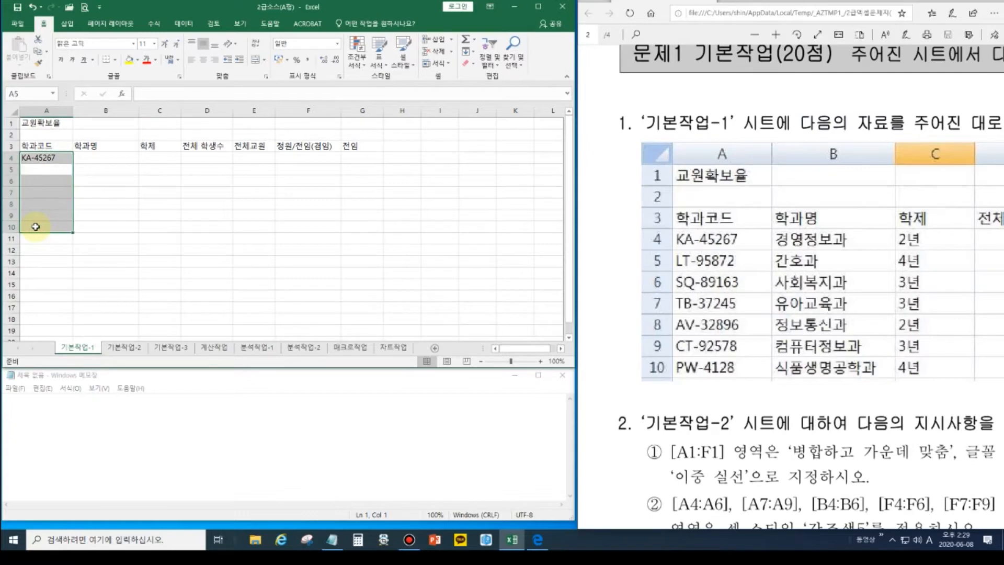
text(LT)
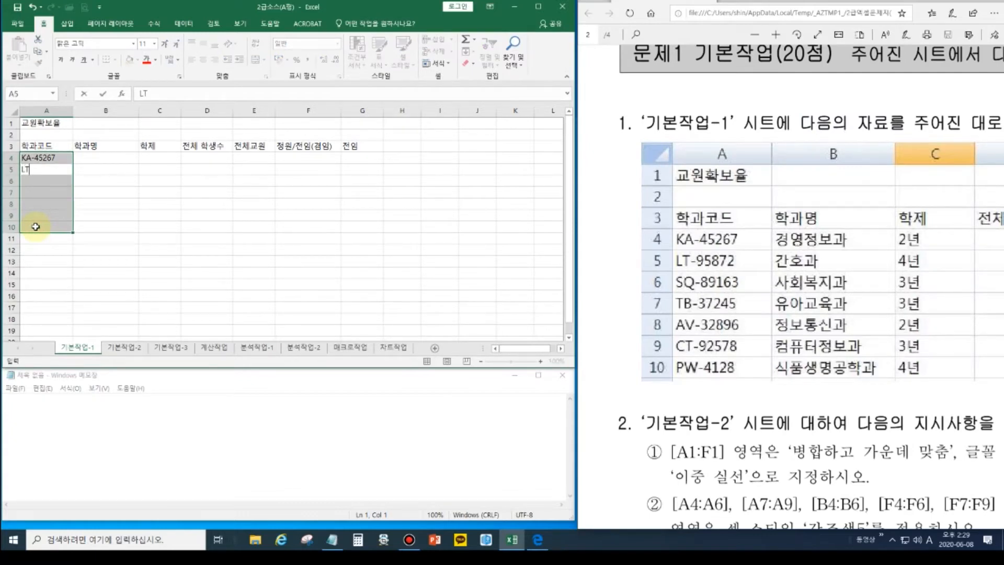
text(-95870)
key(Return)
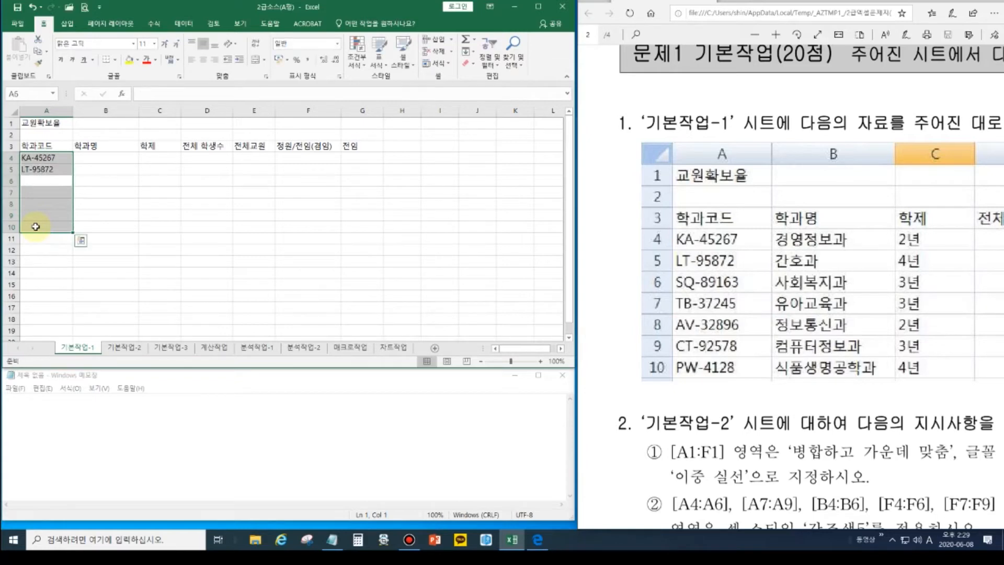
Step: Enter the department codes SQ-89163 and TB-37245 in cells A6 and A7
text(SQ-89163)
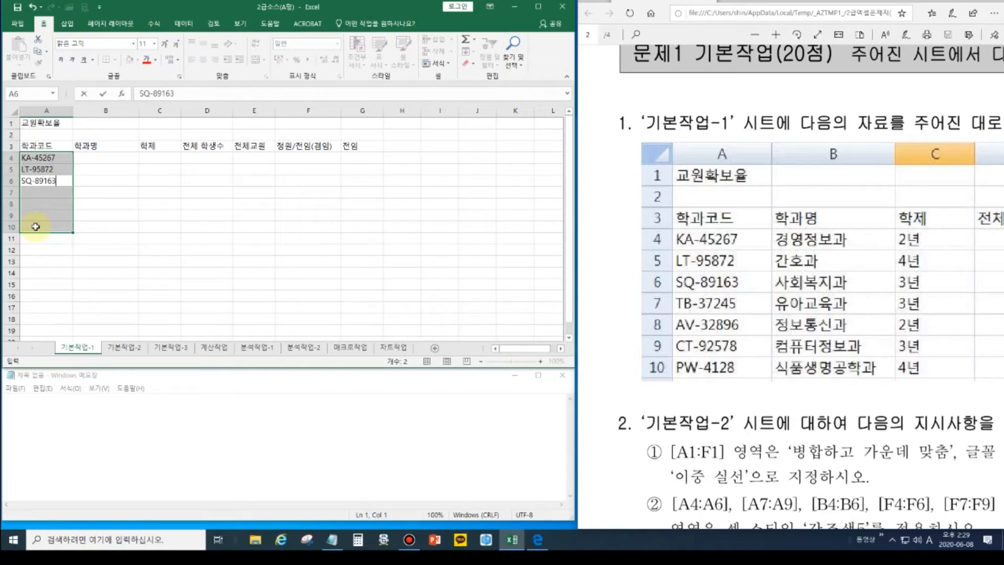
key(Return)
text(TB-3)
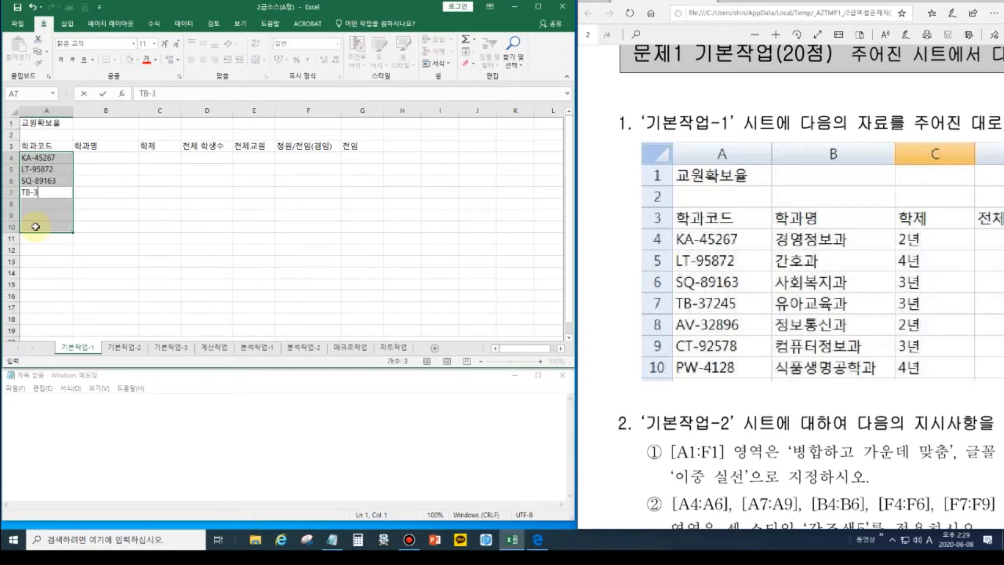
text(7245)
key(Return)
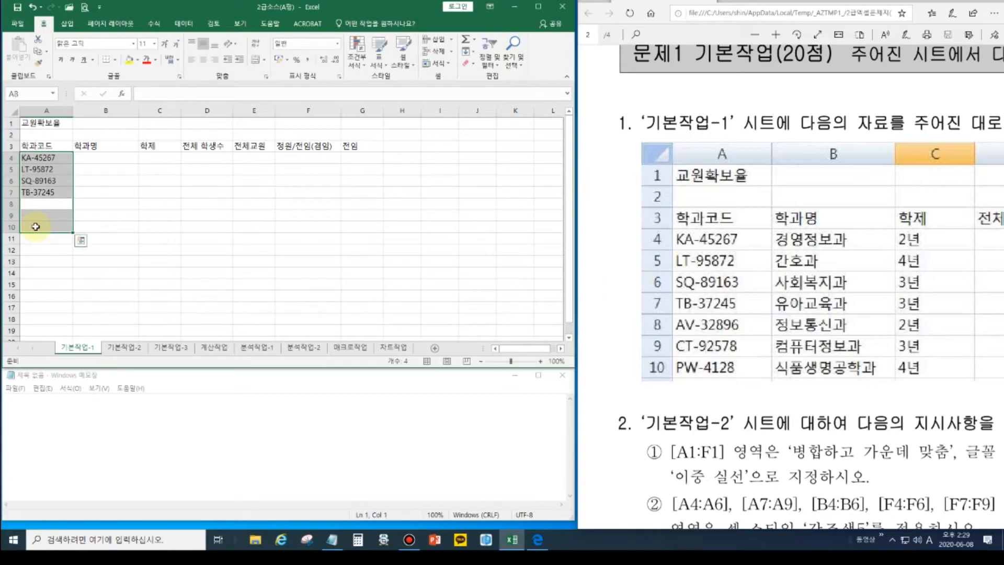
Step: Complete the 학과코드 column with AV-32896, CT-92578 and PW-4128 in cells A8 to A10
text(AV)
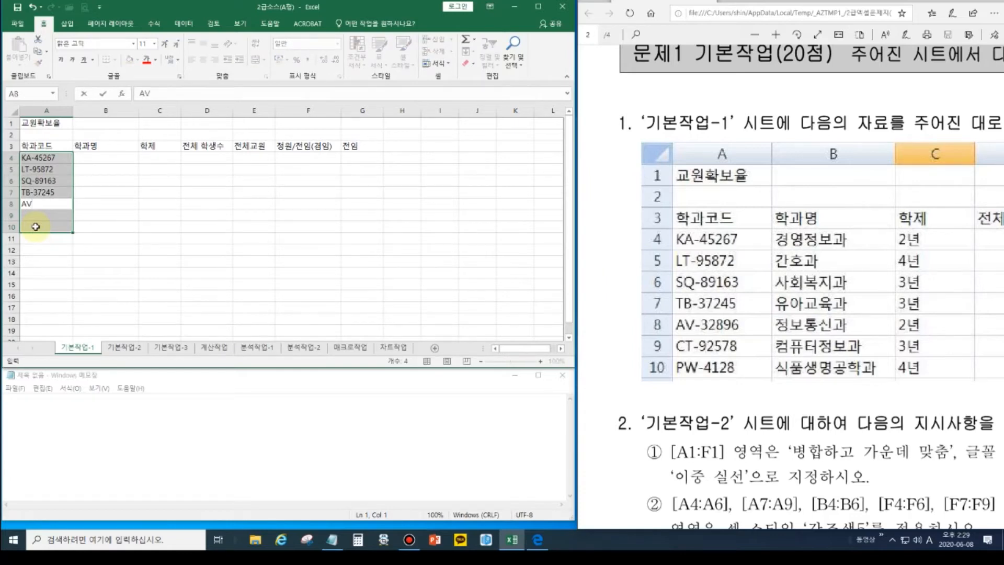
text(-32896)
key(Return)
text(CT-92578)
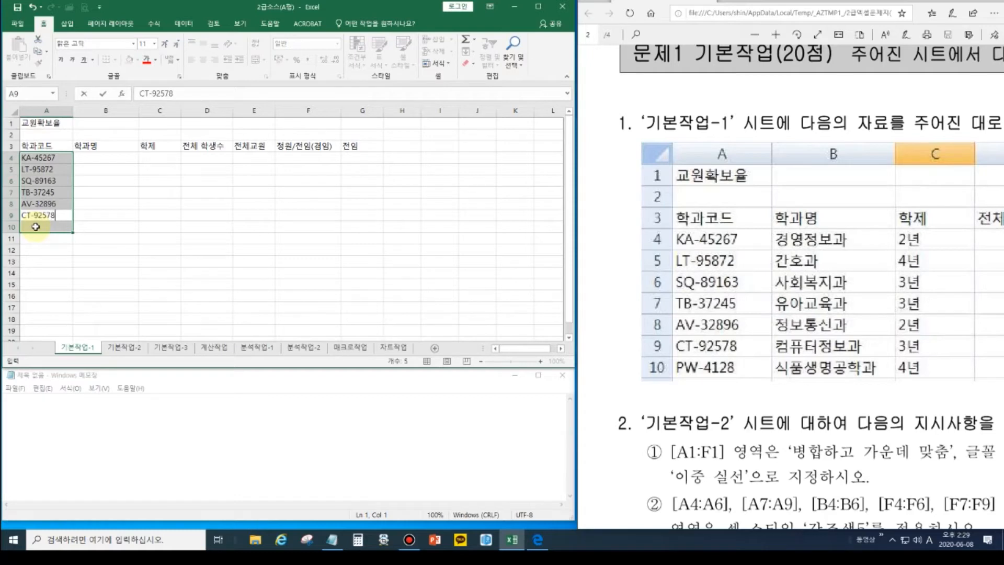
key(Return)
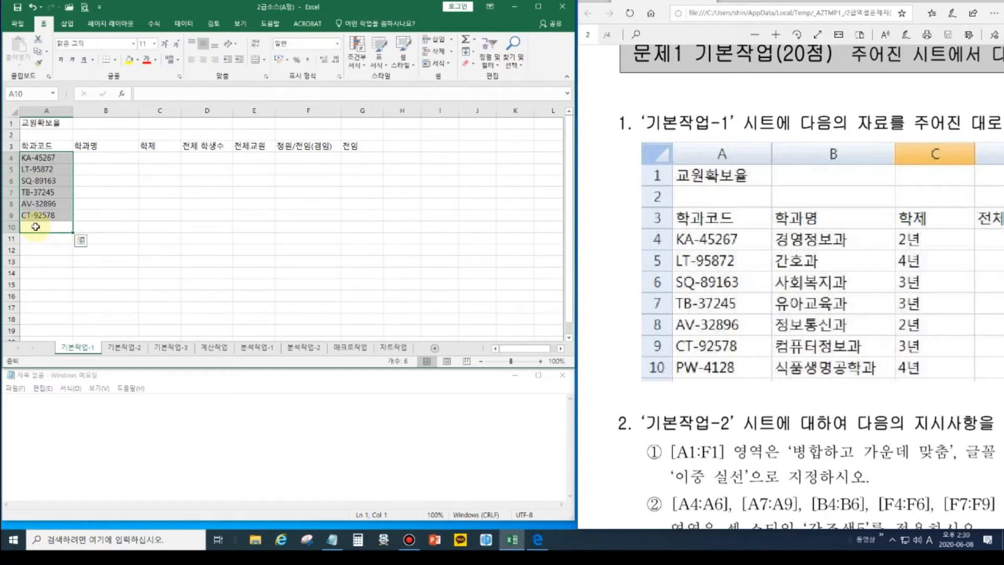
text(PW-4128)
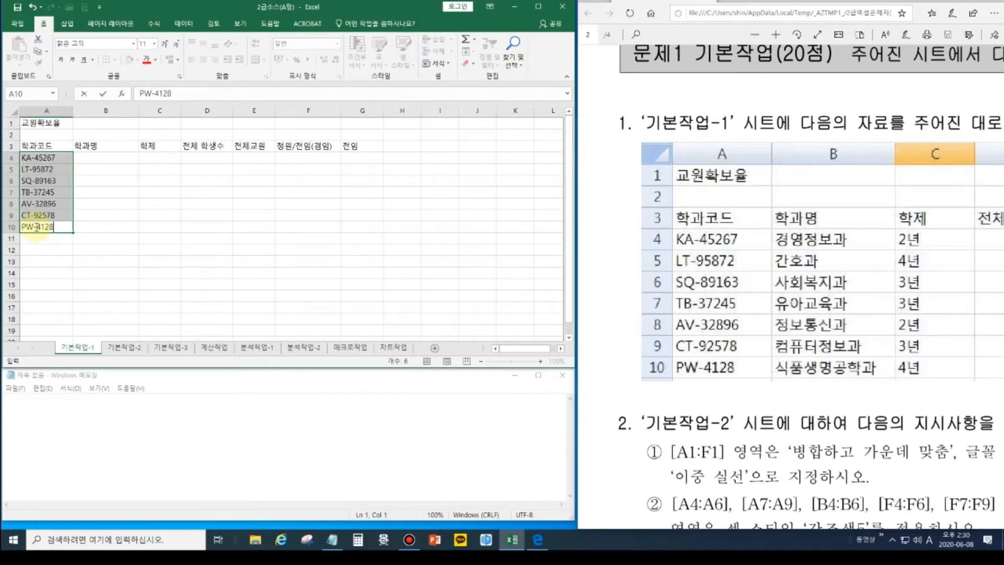
key(Return)
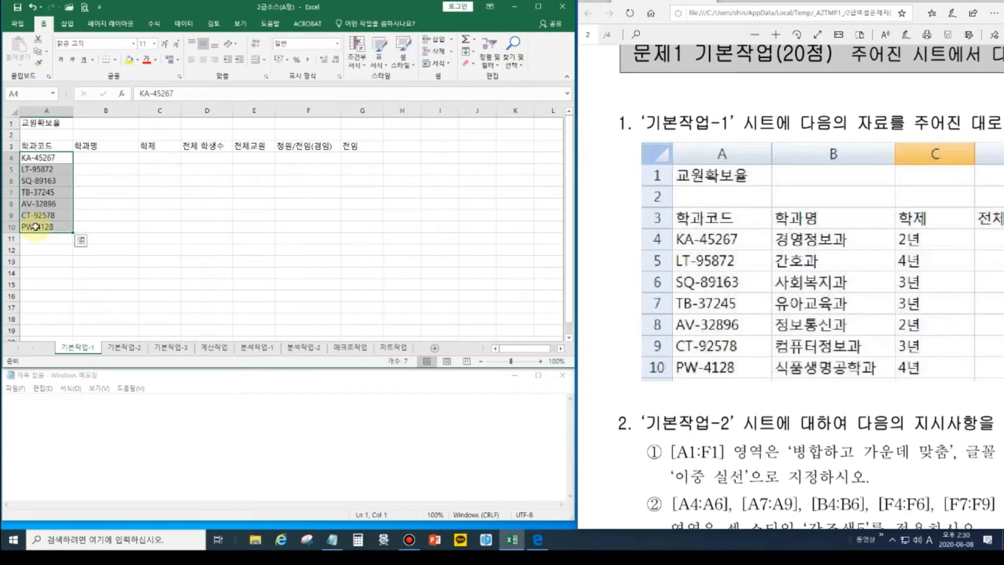
Step: Enter the department names 경영정보과 and 간호과 in cells B4 and B5 under 학과명
drag(116, 157, 163, 227)
text(RUDD)
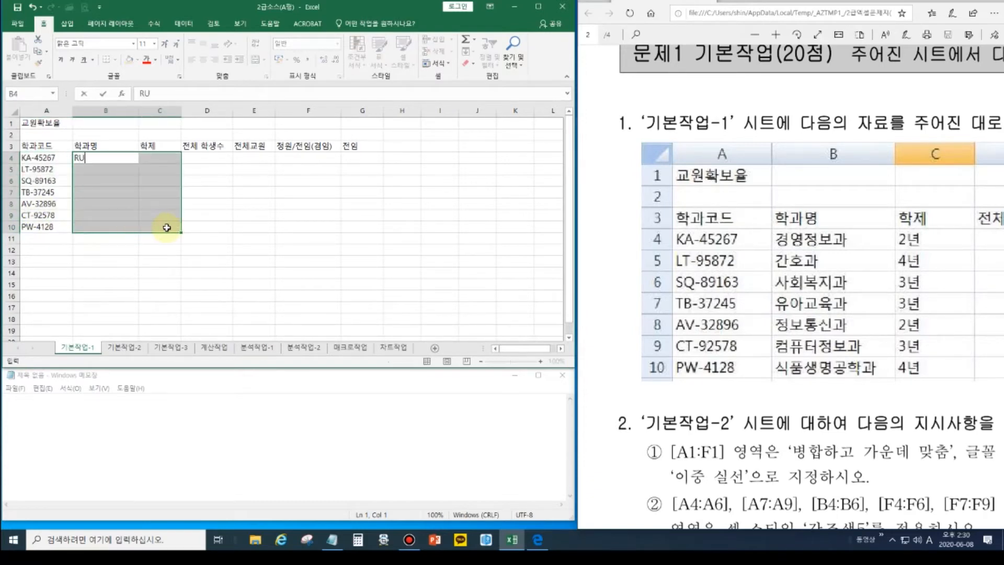
key(BackSpace)
key(BackSpace)
key(BackSpace)
key(BackSpace)
key(Hangul)
text(경영정보과)
key(Return)
text(간호과)
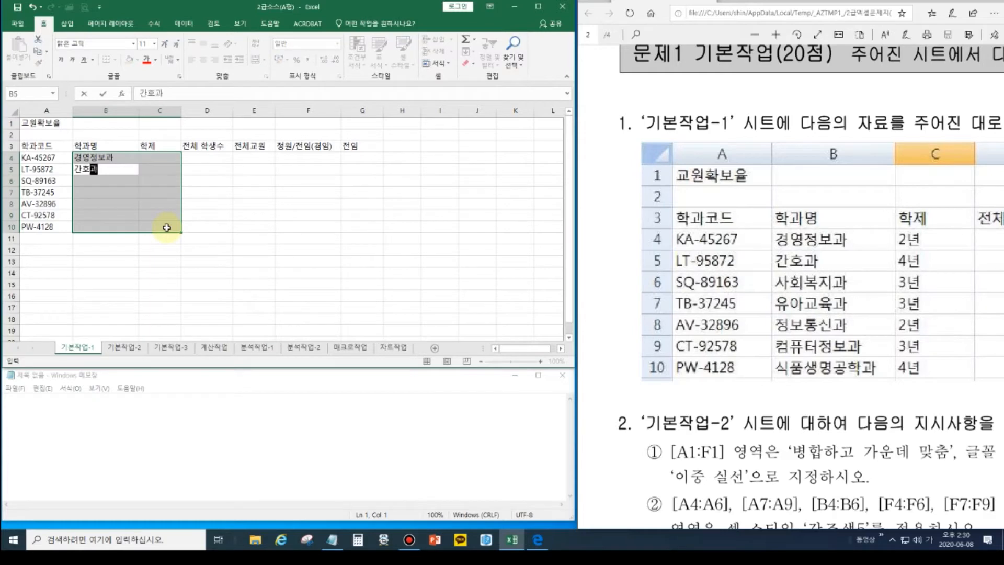
key(Return)
Step: Enter the department names 사회복지과, 유아교육과 and 정보통신과 in cells B6 to B8
text(사회복지과)
key(Return)
text(유아공육과)
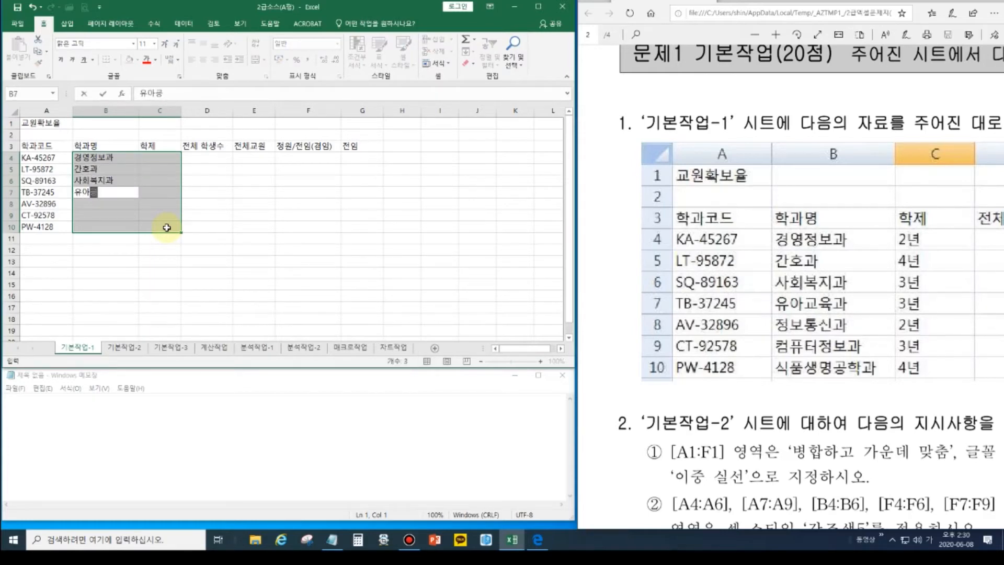
key(Return)
text(정보통신과)
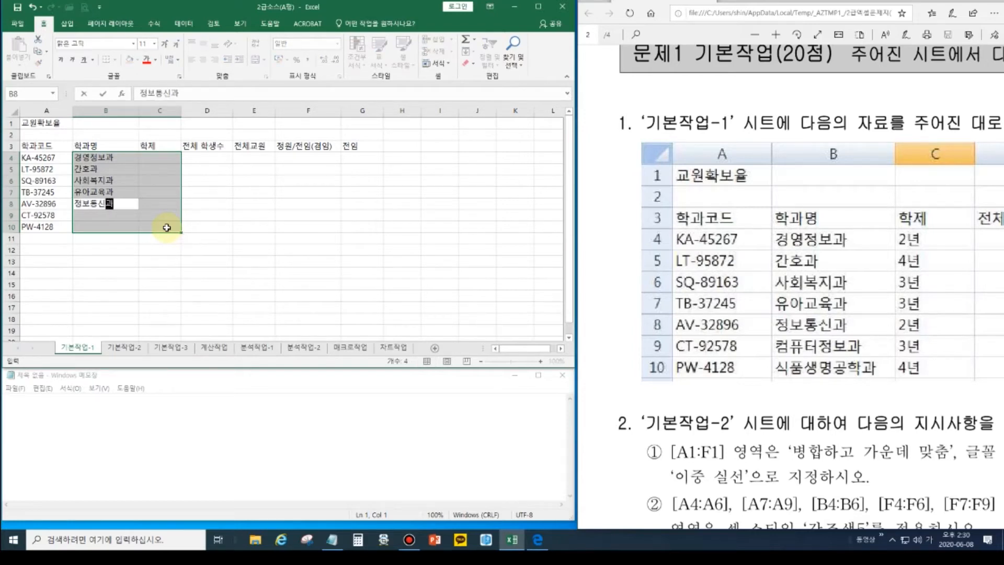
key(Return)
Step: Complete the 학과명 column with 컴퓨터정보과 and 식품생명공학과 in cells B9 and B10
text(컴퓨터정보과)
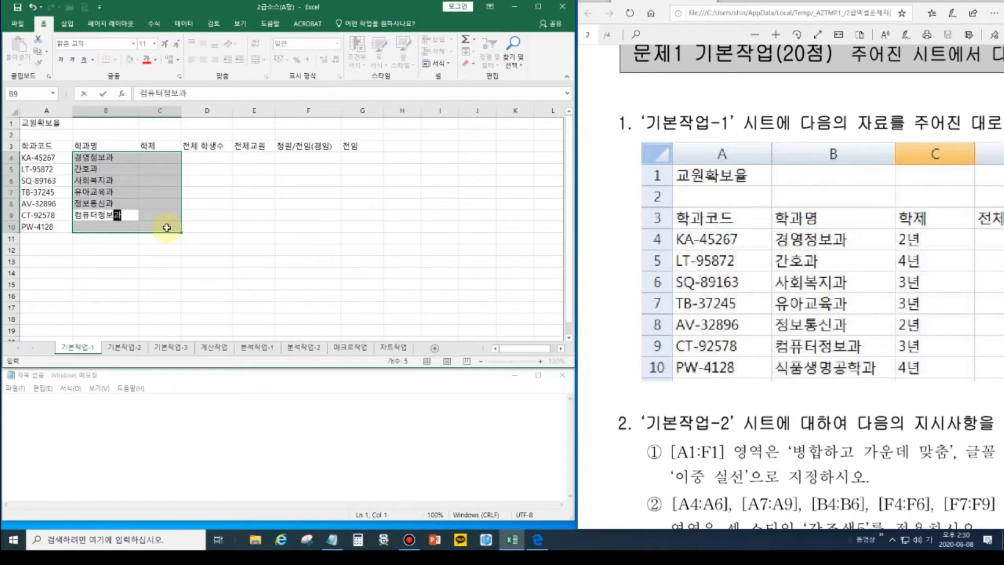
key(Return)
text(식)
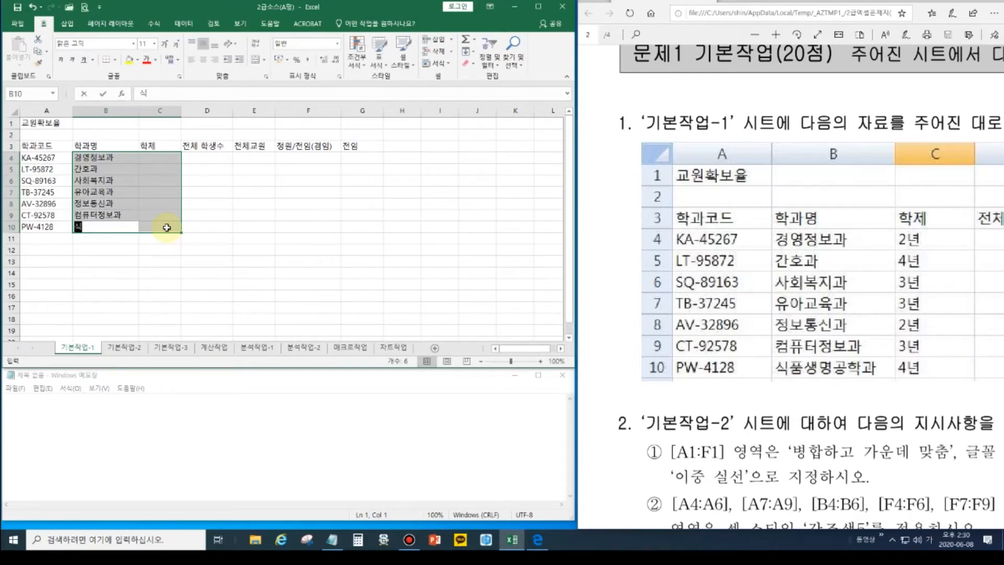
text(품생명고학과)
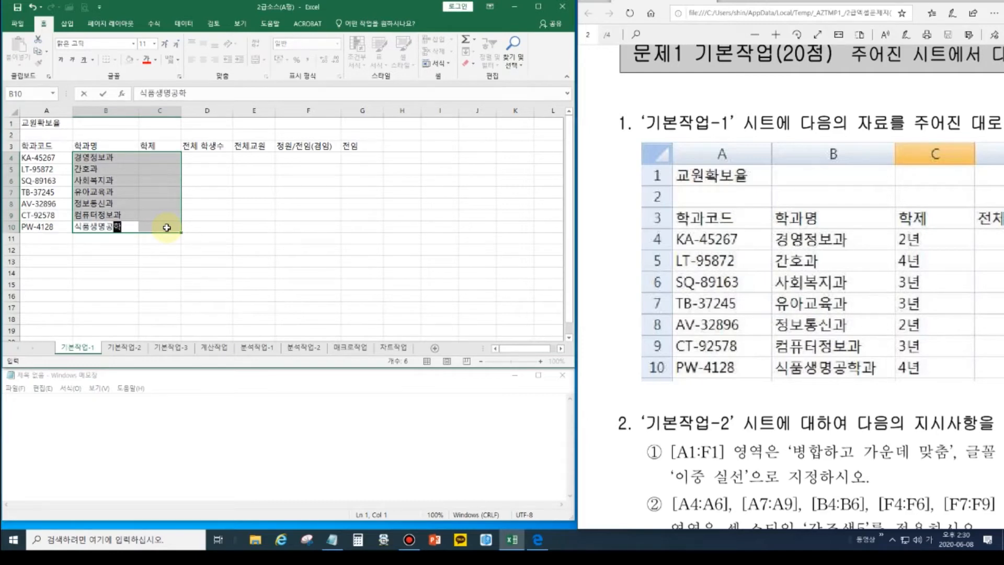
key(Return)
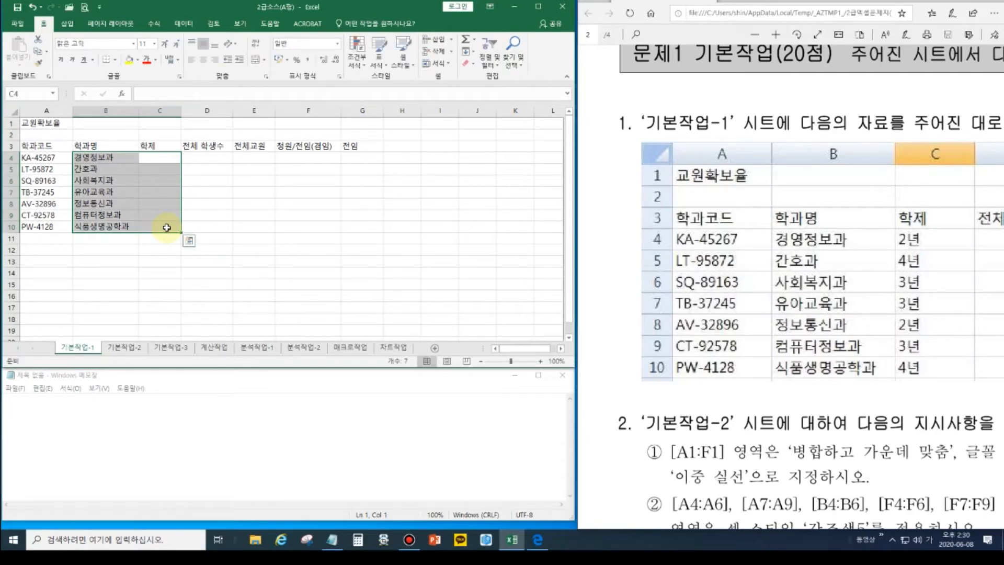
Step: Enter 2년, 4년, 3년 and 3년 in cells C4 to C7 under 학제
text(2년)
key(Return)
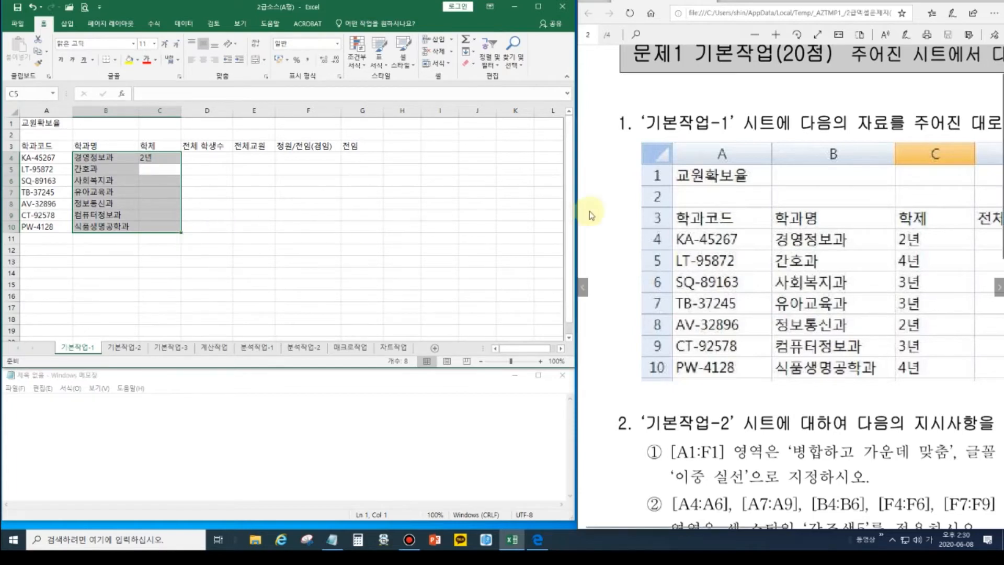
text(4년)
key(Return)
text(3년)
key(Return)
text(3)
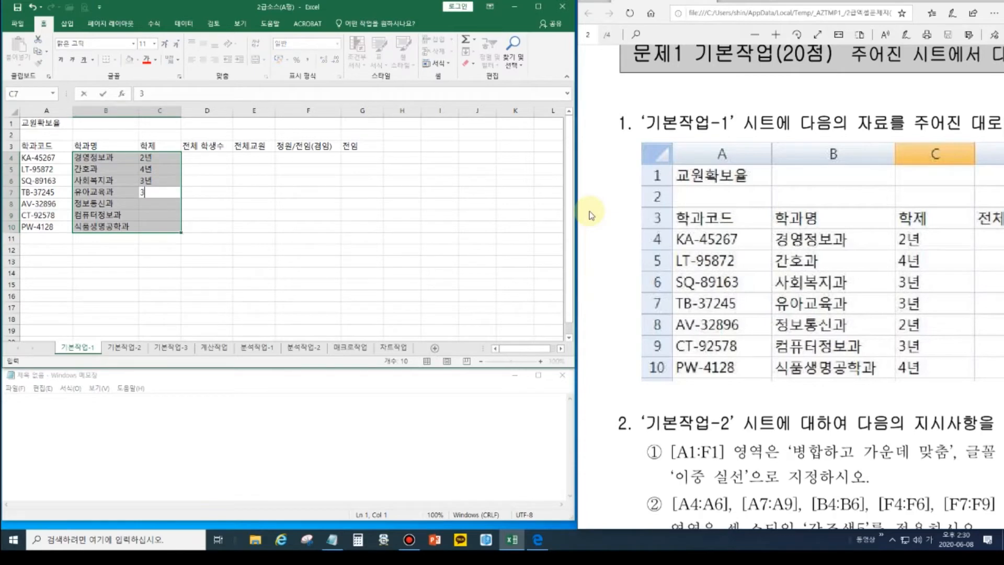
text(년)
key(Return)
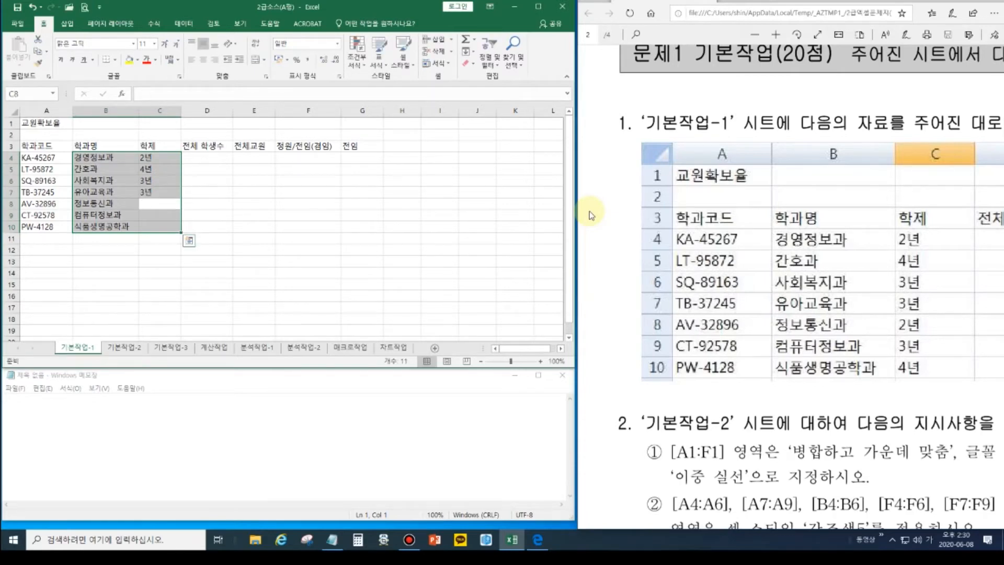
Step: Complete the 학제 column with 2년, 3년 and 4년 in cells C8 to C10
text(23)
text(년)
key(Return)
text(3년)
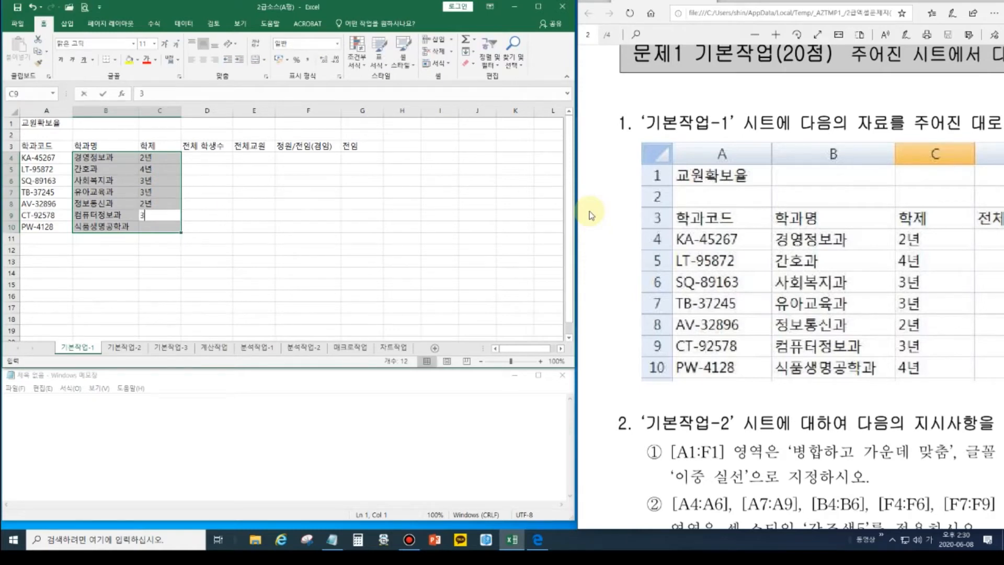
key(Return)
text(4년)
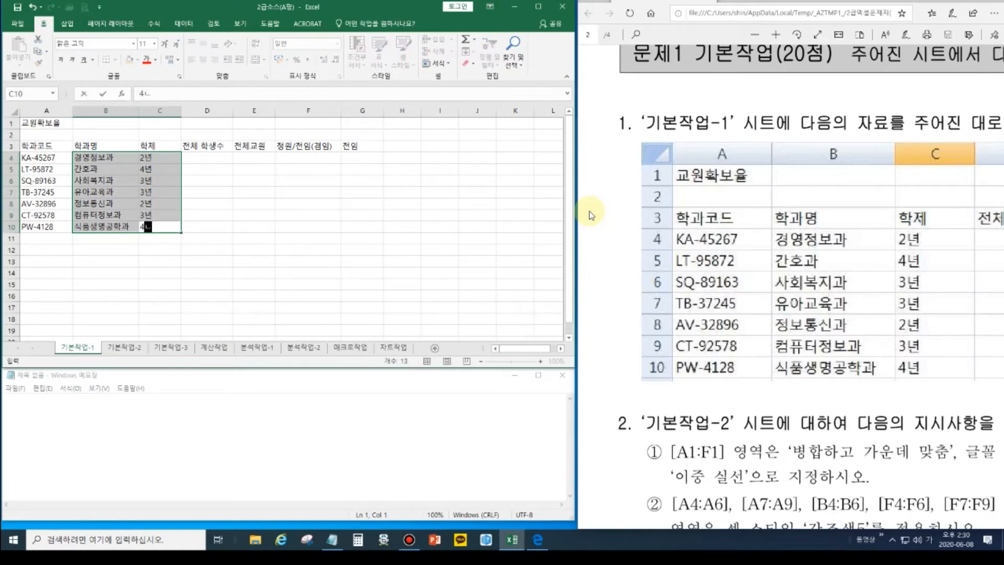
key(Return)
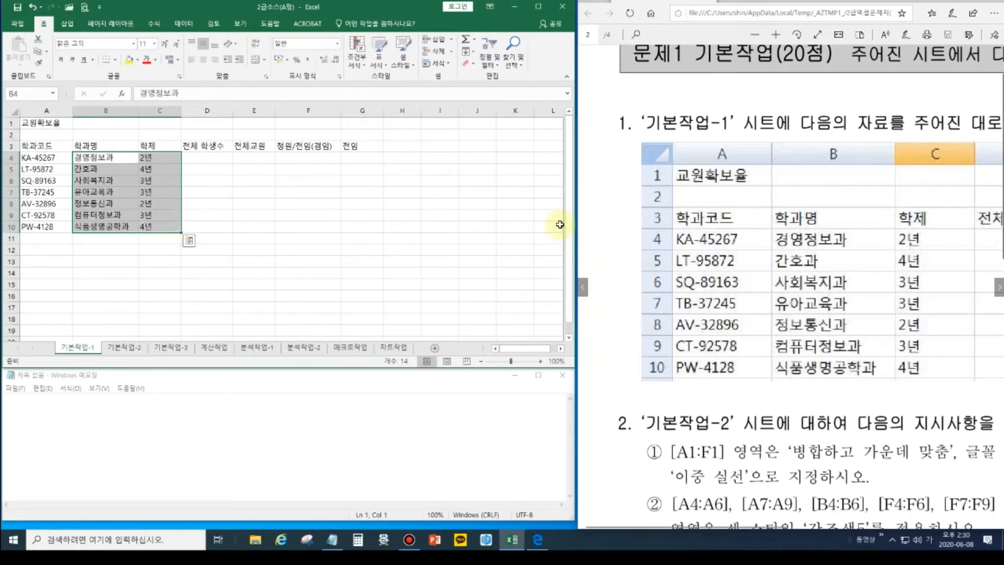
Step: Enter the student numbers 140, 130 and 150 in cells D4 to D6 under 전체 학생수, following columns D to G of the exam's sample table
click(170, 192)
click(856, 331)
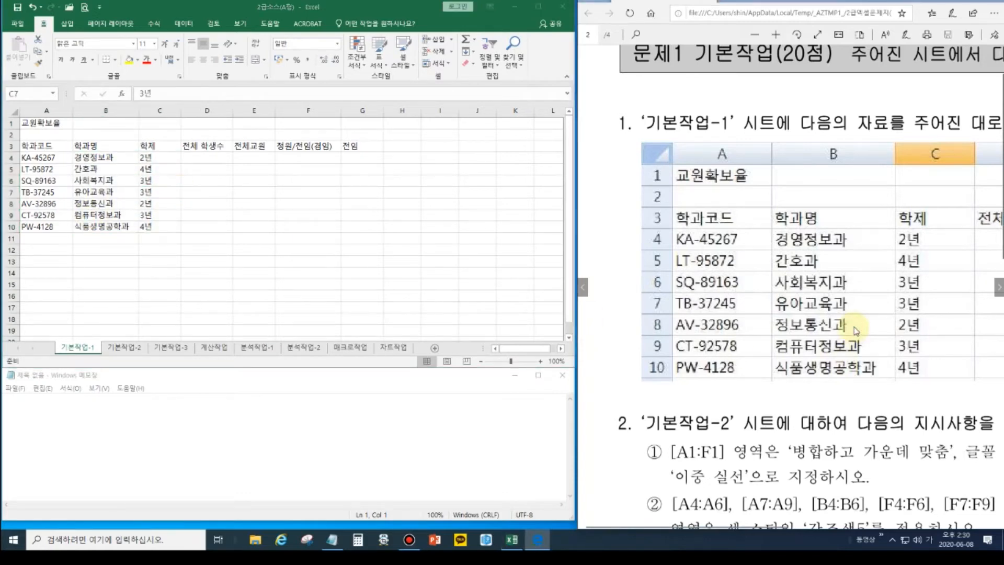
scroll(856, 330, right, 5)
scroll(856, 331, right, 3)
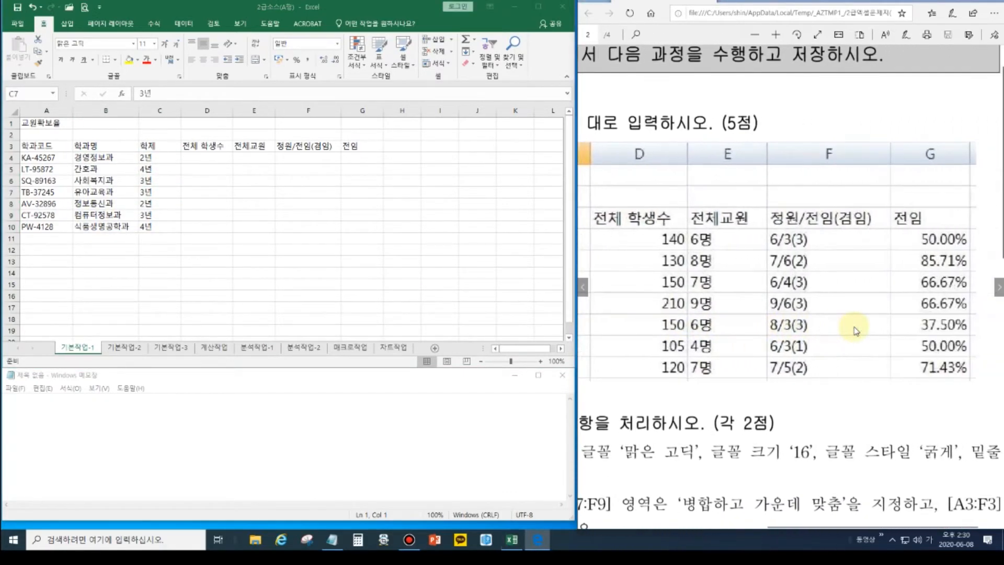
click(224, 191)
drag(223, 158, 260, 229)
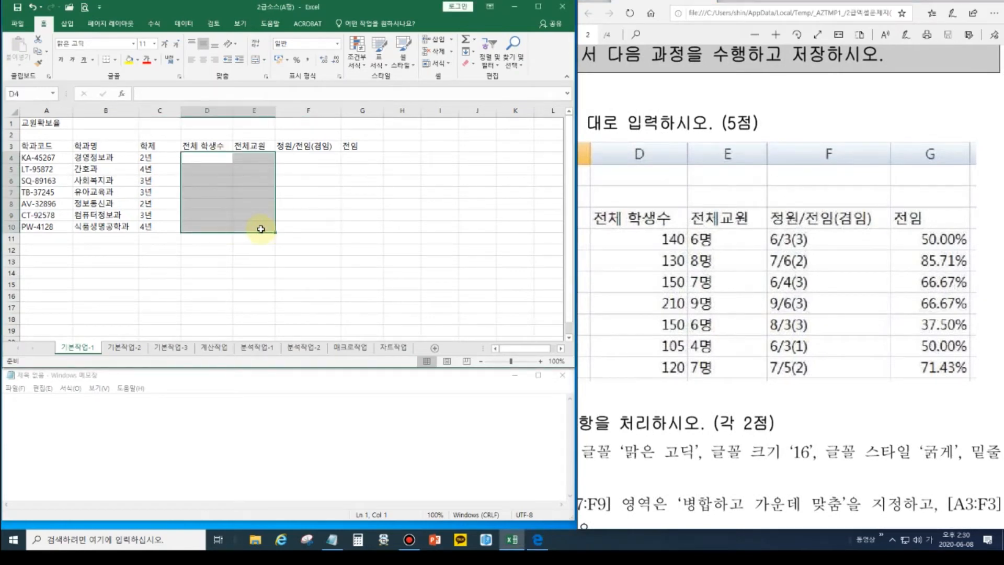
text(140)
key(Return)
text(130)
key(Return)
text(150)
key(Return)
Step: Complete the 전체 학생수 column with 210, 150, 105 and 120 in cells D7 to D10
text(21)
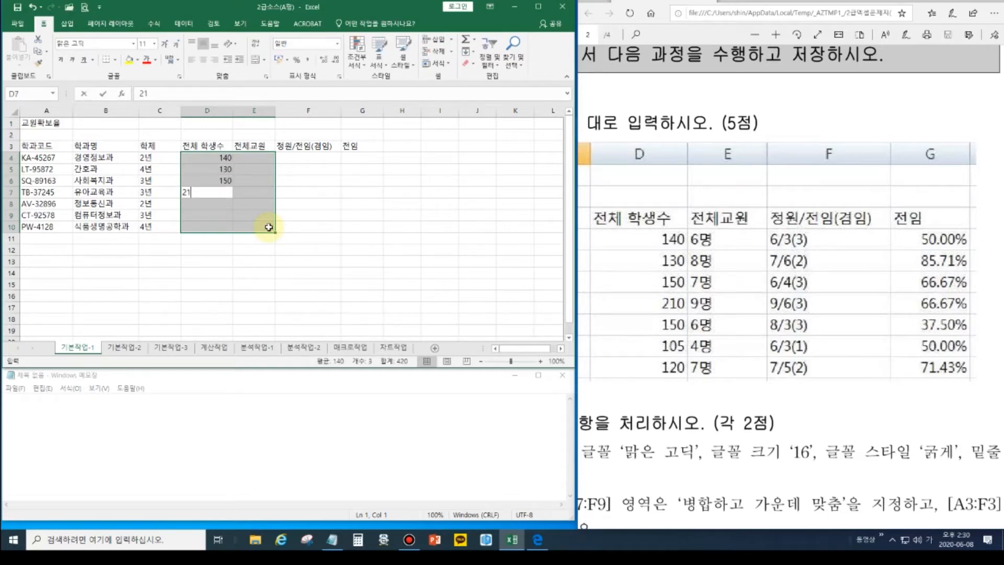
text(0)
key(Return)
text(150)
key(Return)
text(105)
key(Return)
text(1)
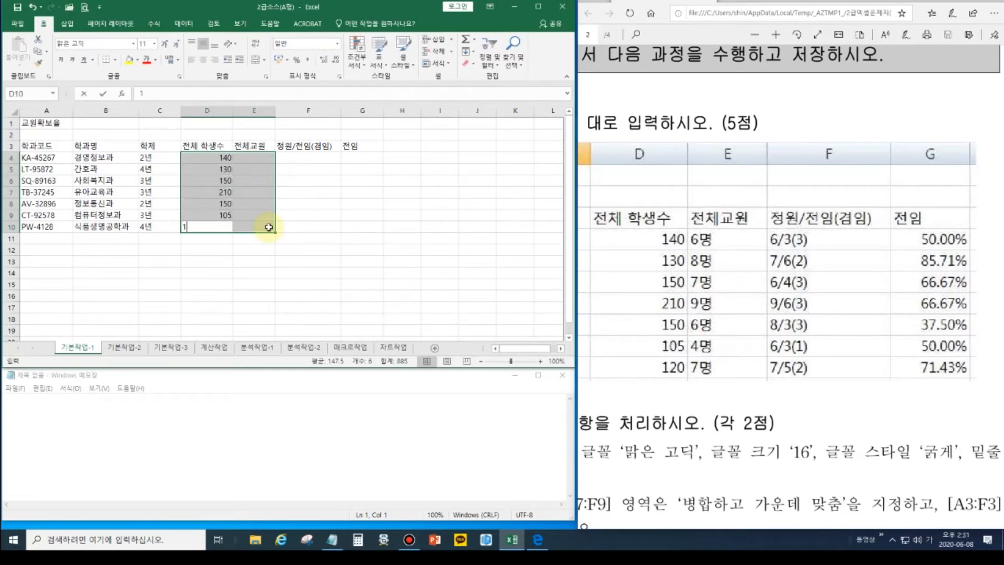
text(20)
key(Return)
Step: Enter 6명, 8명, 7명 and 9명 in cells E4 to E7 under 전체교원
text(6명)
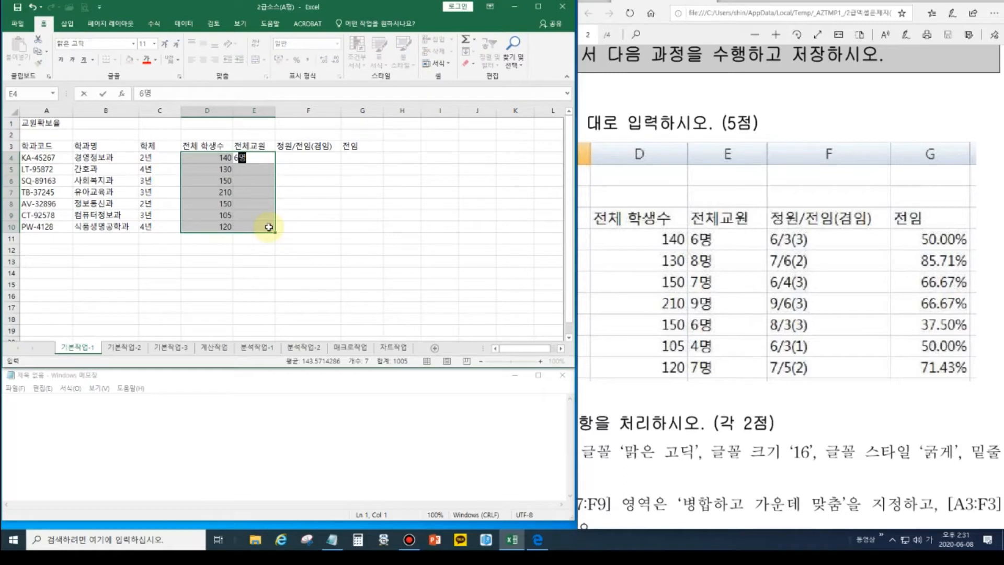
key(Return)
text(8명)
key(Return)
text(7명)
key(Return)
text(9명)
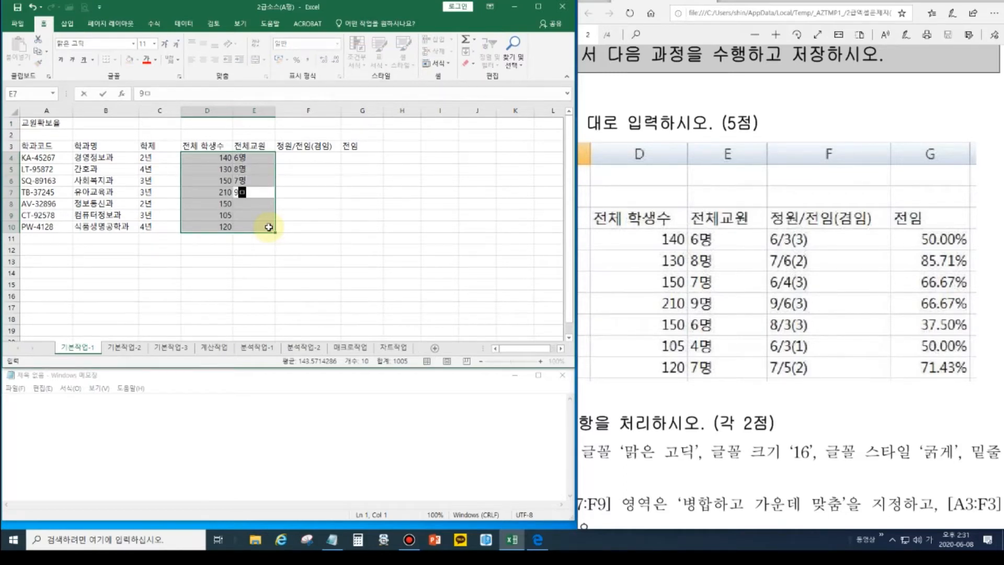
key(Return)
Step: Complete the 전체교원 column with 6명, 4명 and 7명 in cells E8 to E10
text(6명)
key(Return)
text(4명)
key(Return)
text(7명)
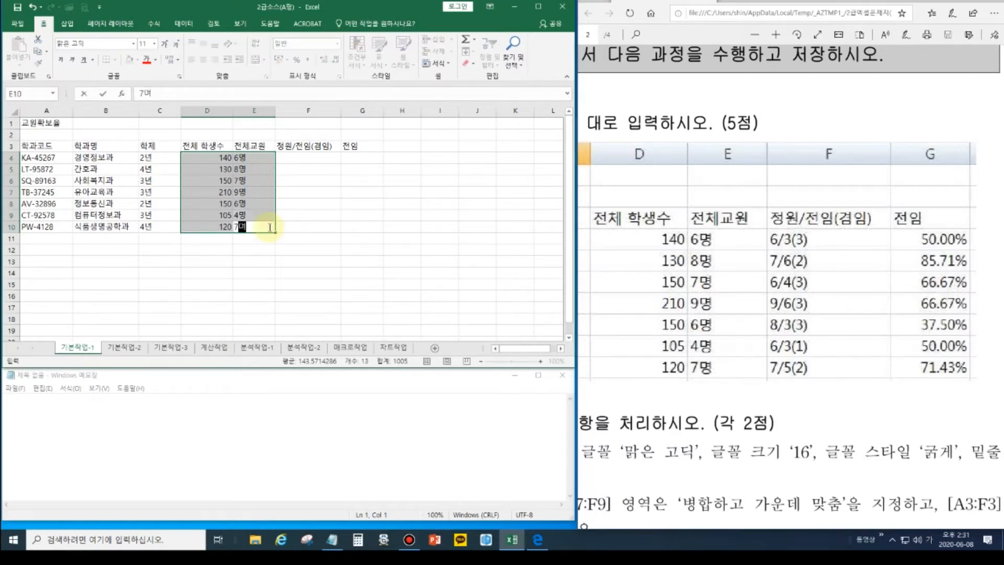
key(Return)
Step: Enter 6/3(3), 7/6(2) and 6/4(3) in cells F4 to F6 under 정원/전임(겸임)
drag(308, 158, 363, 227)
text(6/3(3)
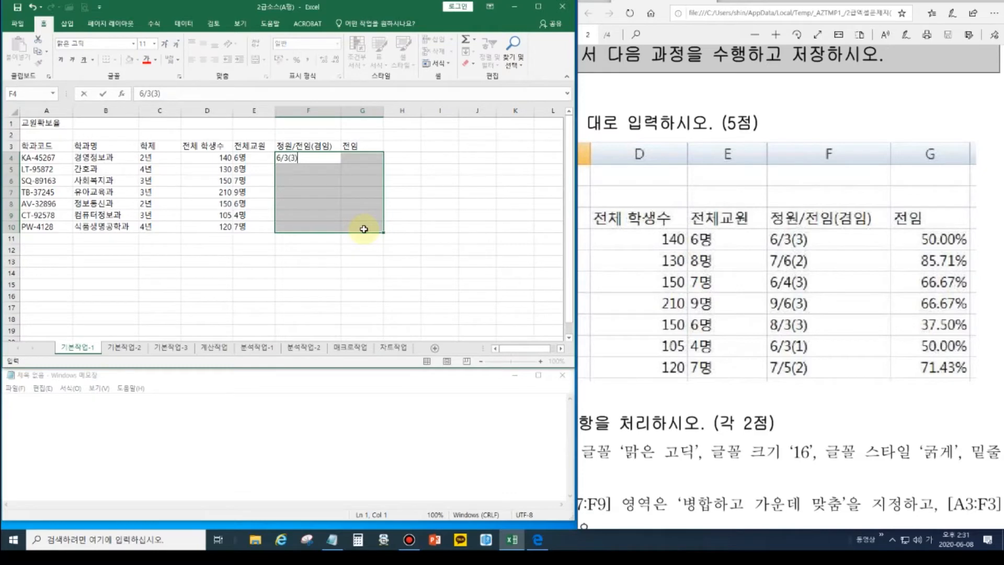
key(Return)
text(7/6)
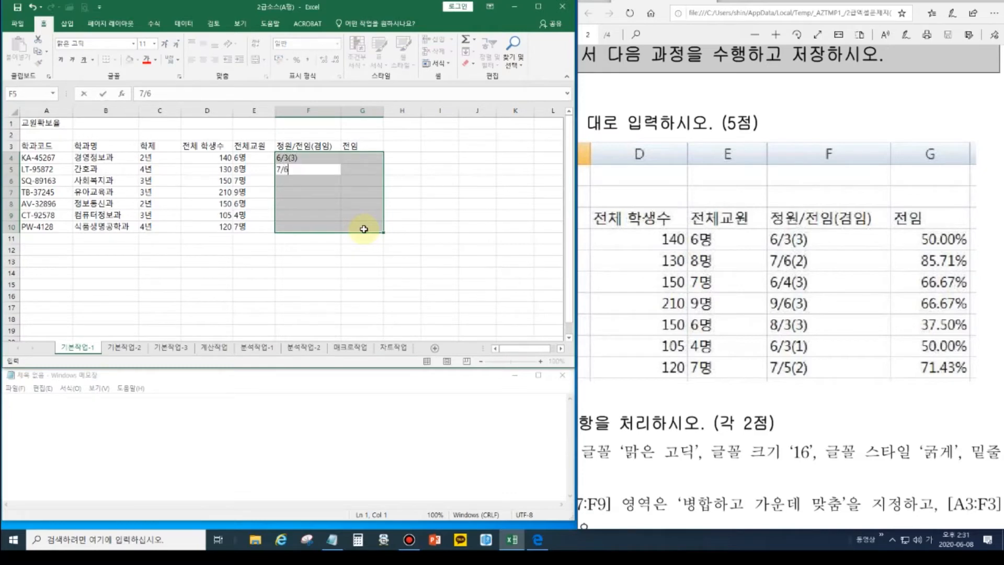
text((2))
key(Return)
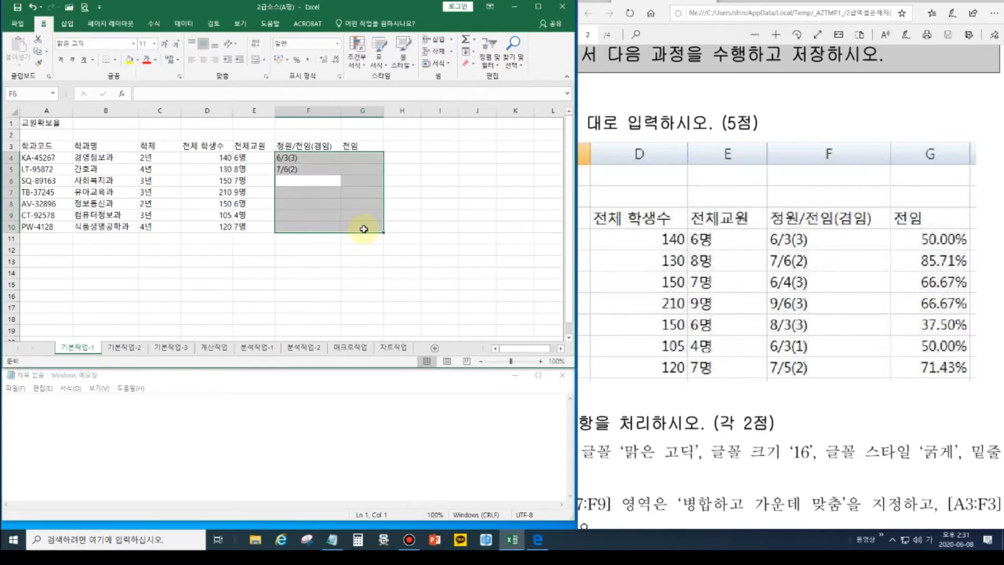
text(6/4(3)
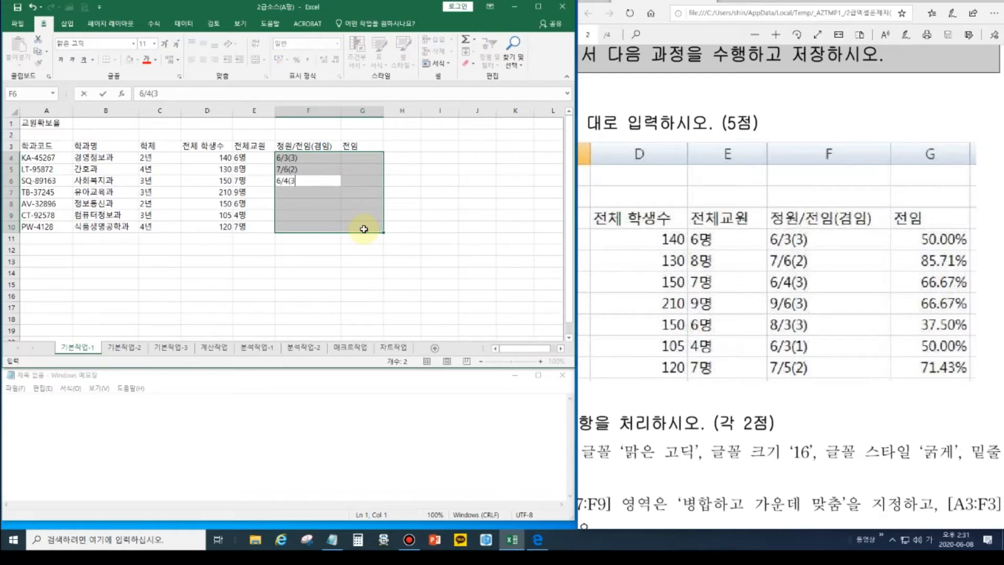
key(Return)
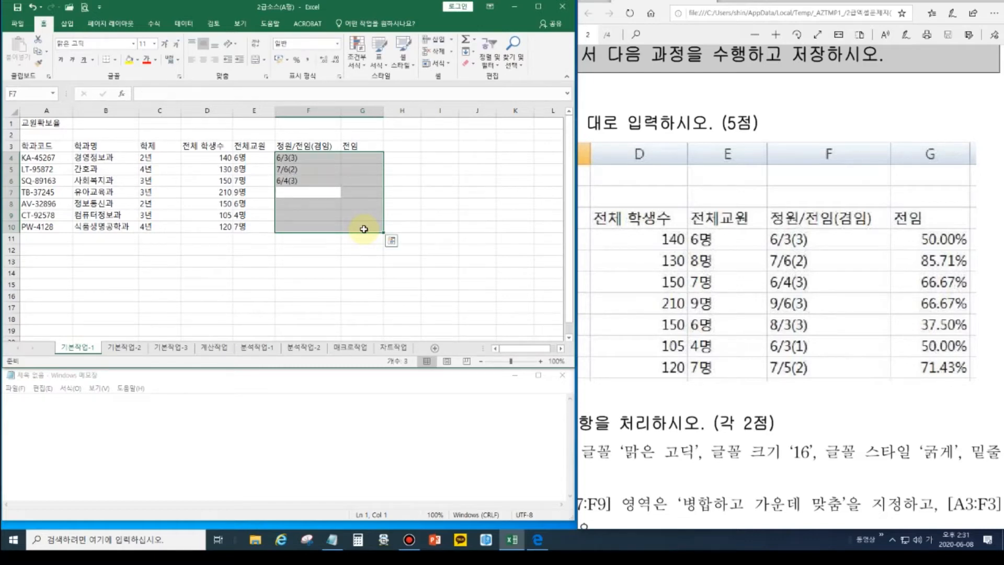
Step: Complete the 정원/전임(겸임) column with 9/6(3), 8/3(3), 6/3(1) and 7/5(2) in cells F7 to F10
text(9)
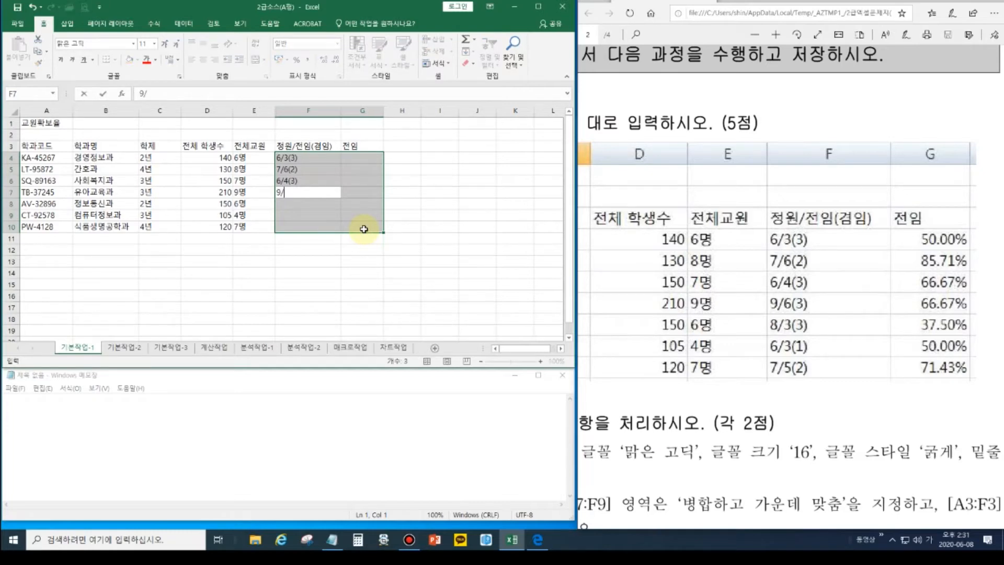
text(/6(3)
key(Return)
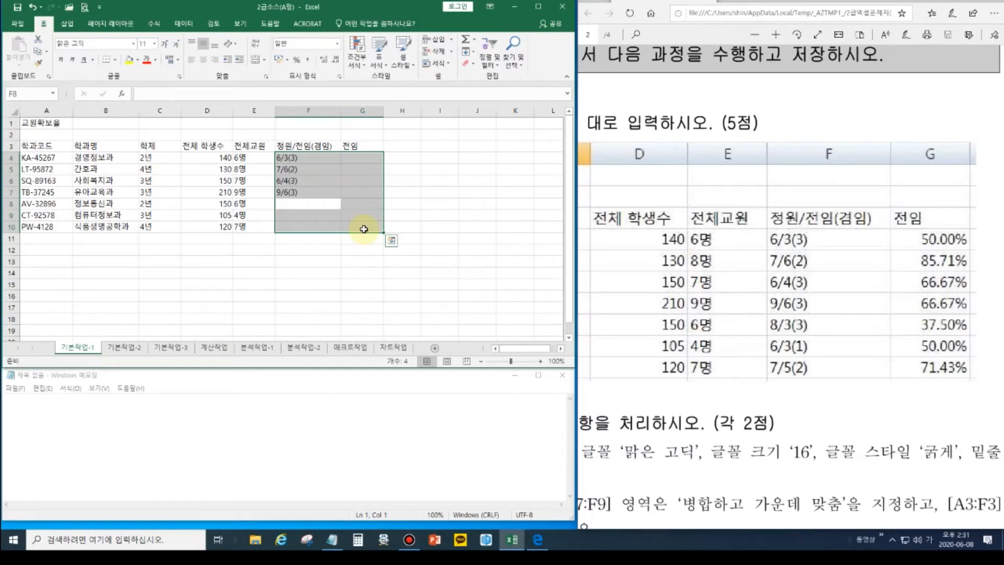
text(8/3(3))
key(Return)
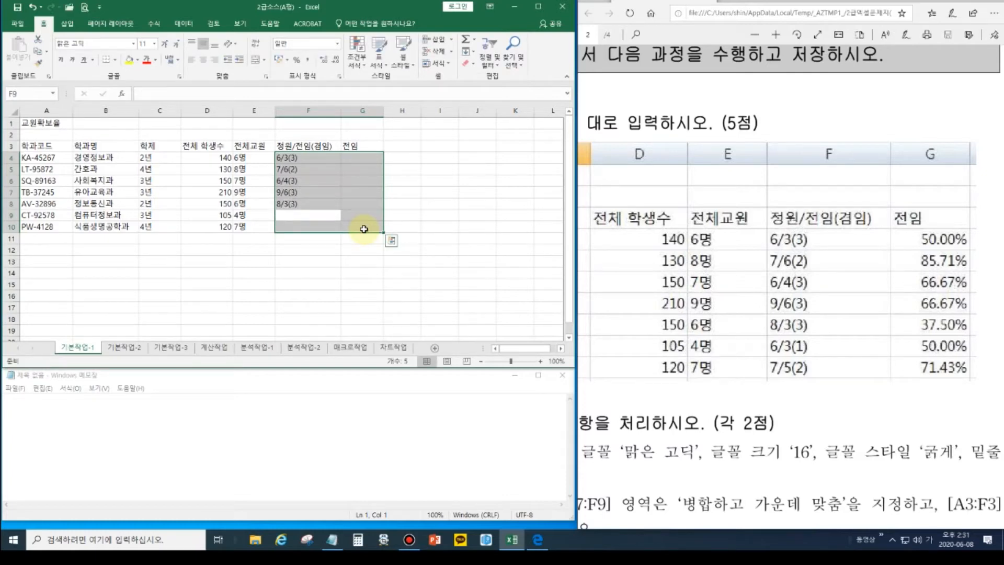
text(6/)
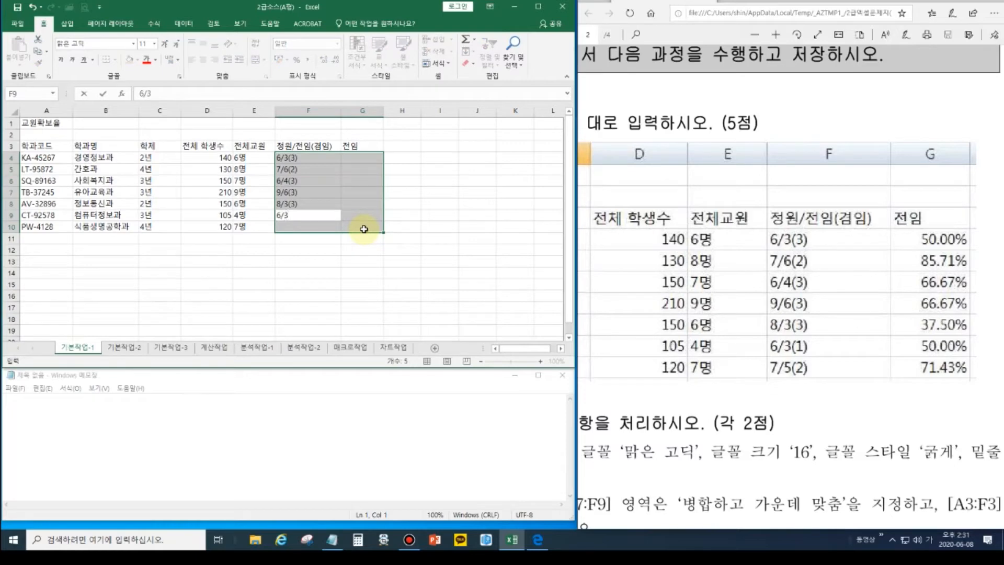
text(3(1))
key(Return)
text(7/5(2)
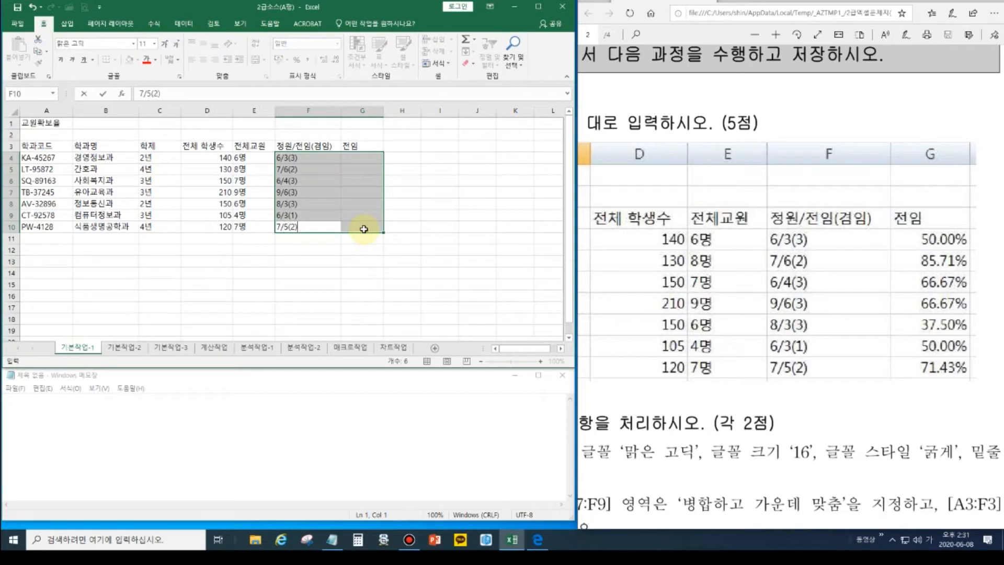
key(Return)
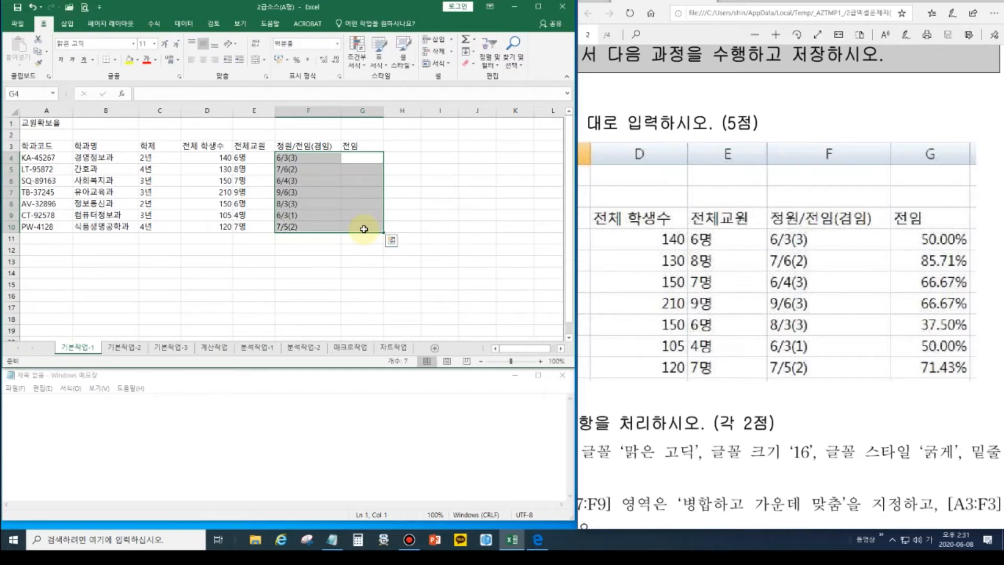
Step: Enter 50%, 85.71% and 66.67% in cells G4 to G6 under 전임, displayed with two decimal places
drag(377, 155, 376, 230)
text(50%)
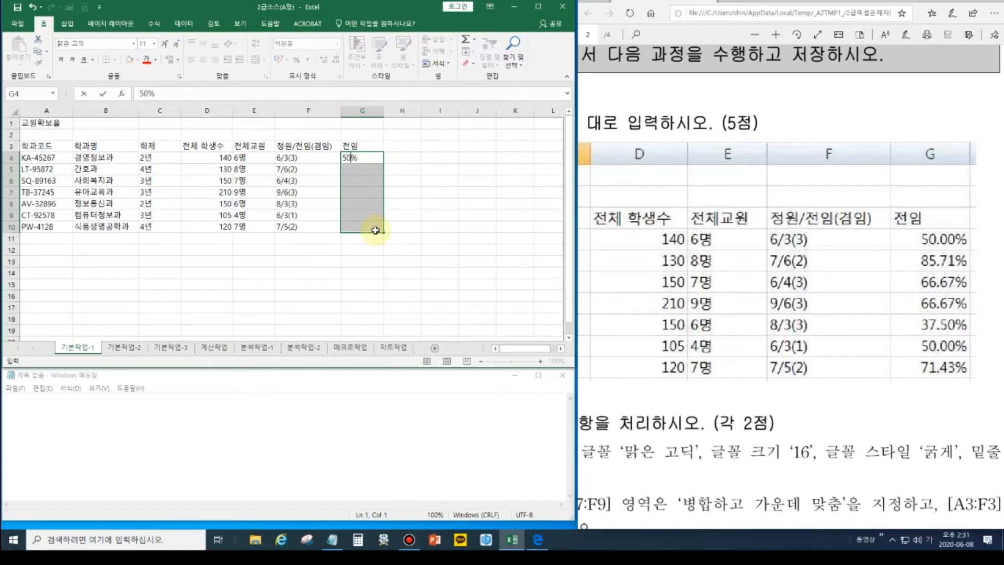
key(Return)
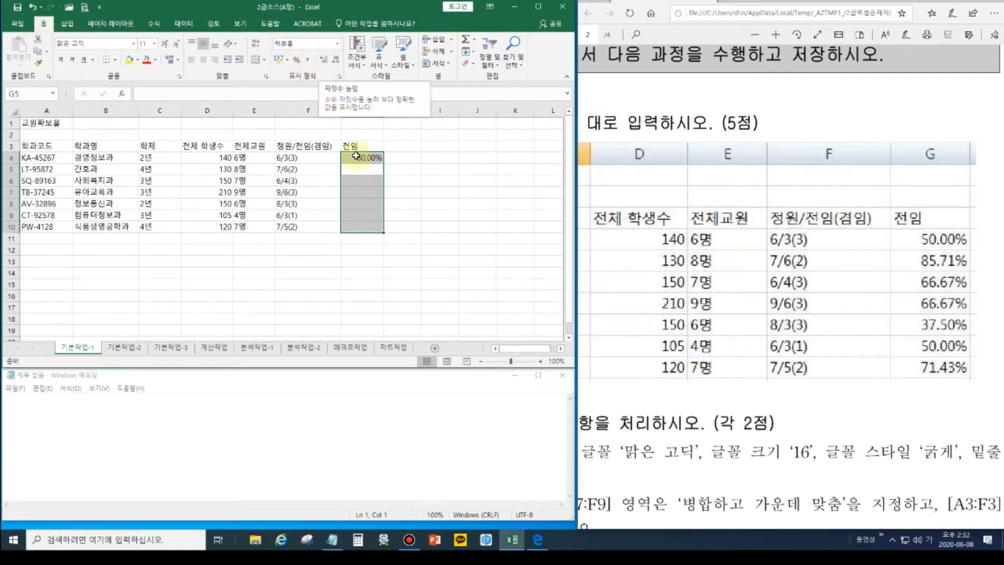
text(85.71)
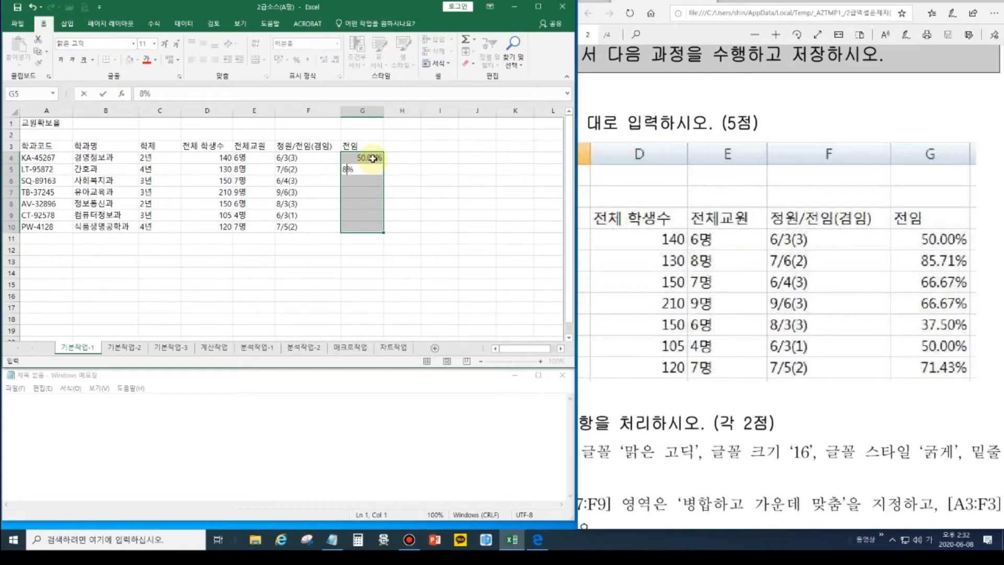
key(Return)
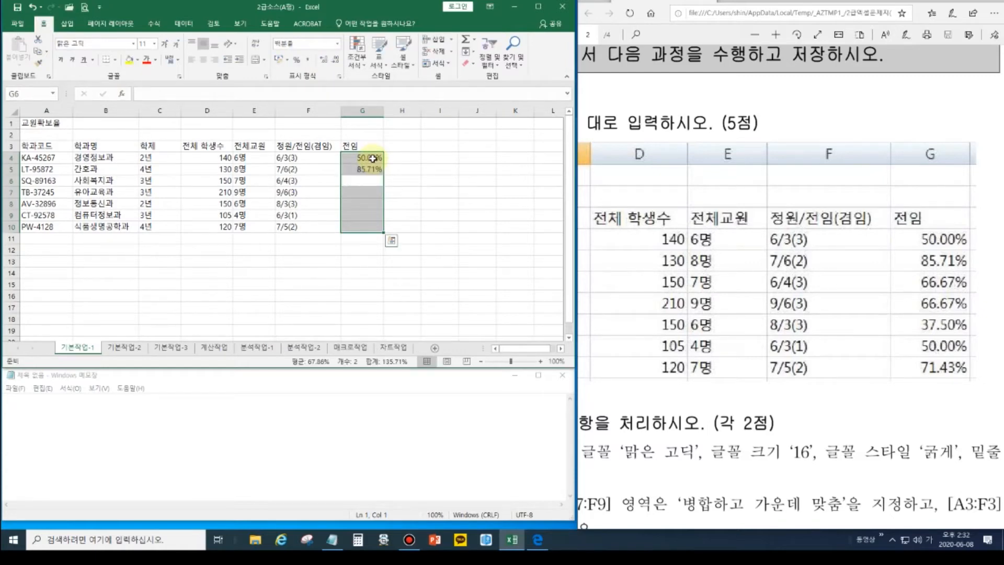
text(66.67)
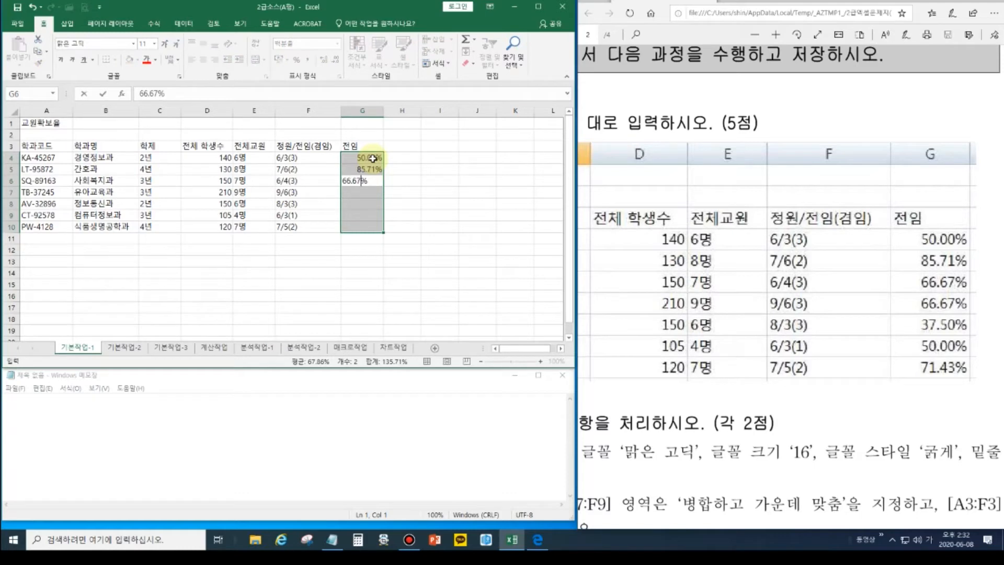
key(Return)
Step: Complete the 전임 column with 66.67%, 37.50%, 50% and 71.43% in cells G7 to G10
text(66.67)
key(Return)
text(37.50)
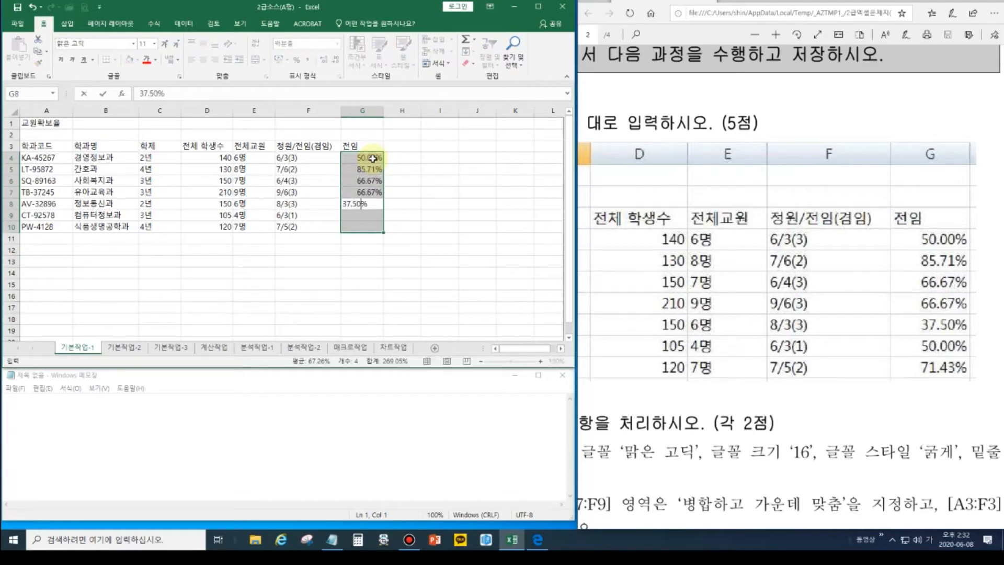
key(Return)
text(50)
key(Return)
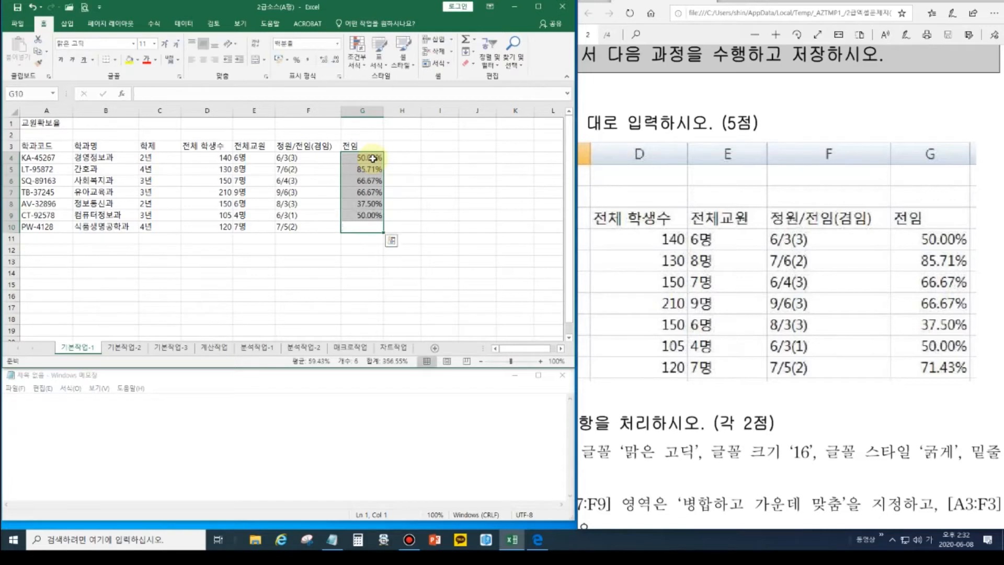
text(71.4)
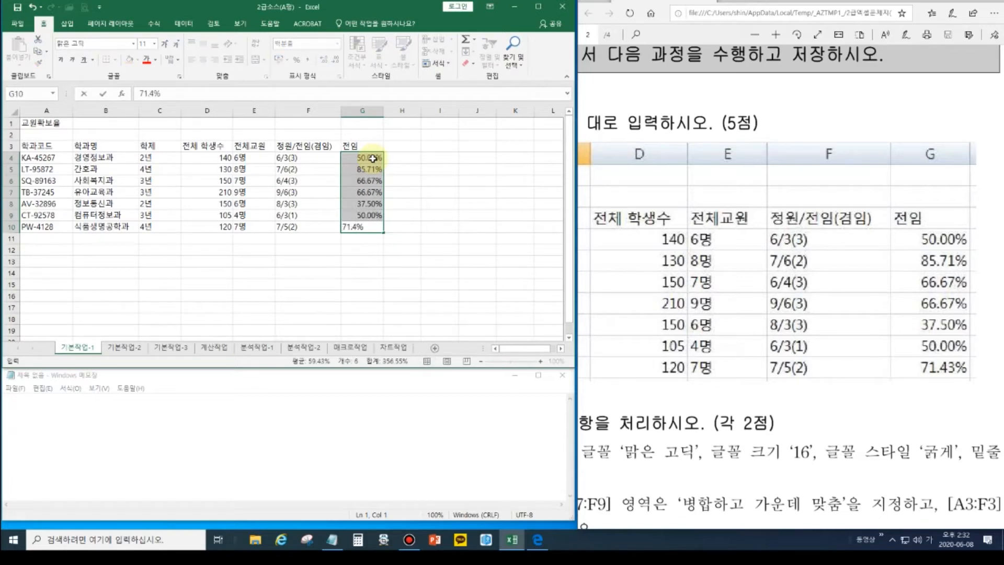
text(3)
key(Return)
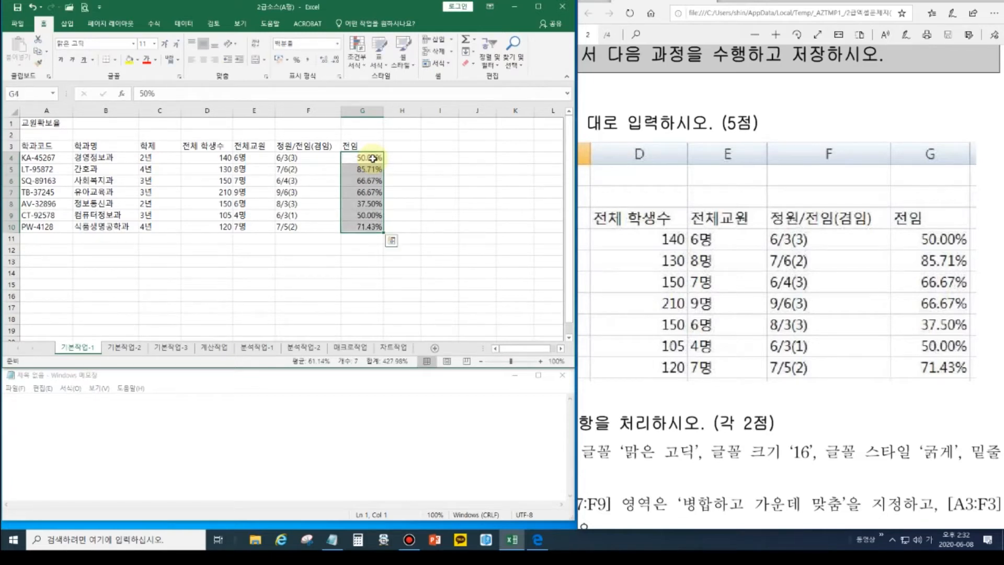
click(254, 215)
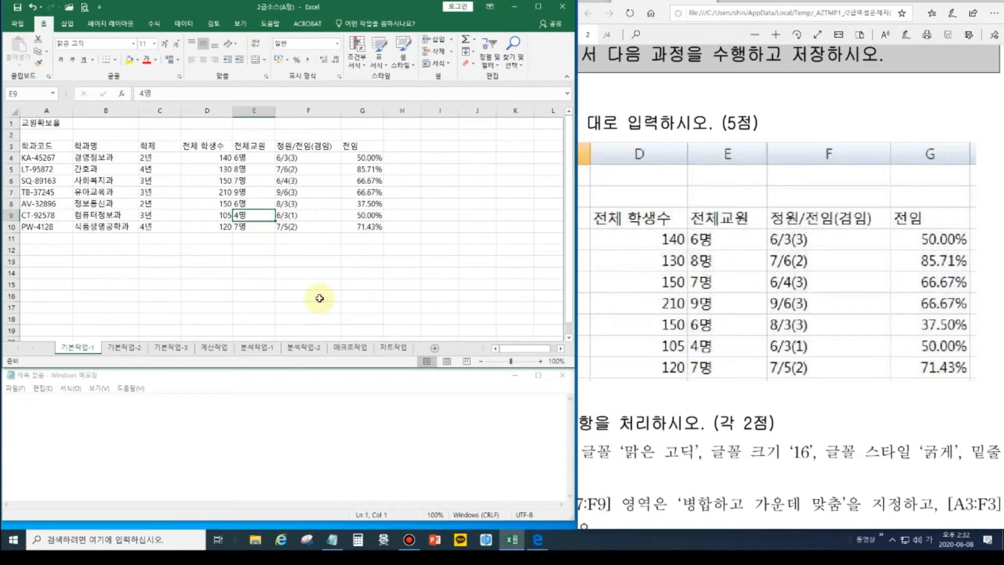
Step: Switch to the 기본작업-2 sheet and bring its numbered formatting instructions into view in the exam PDF
click(126, 347)
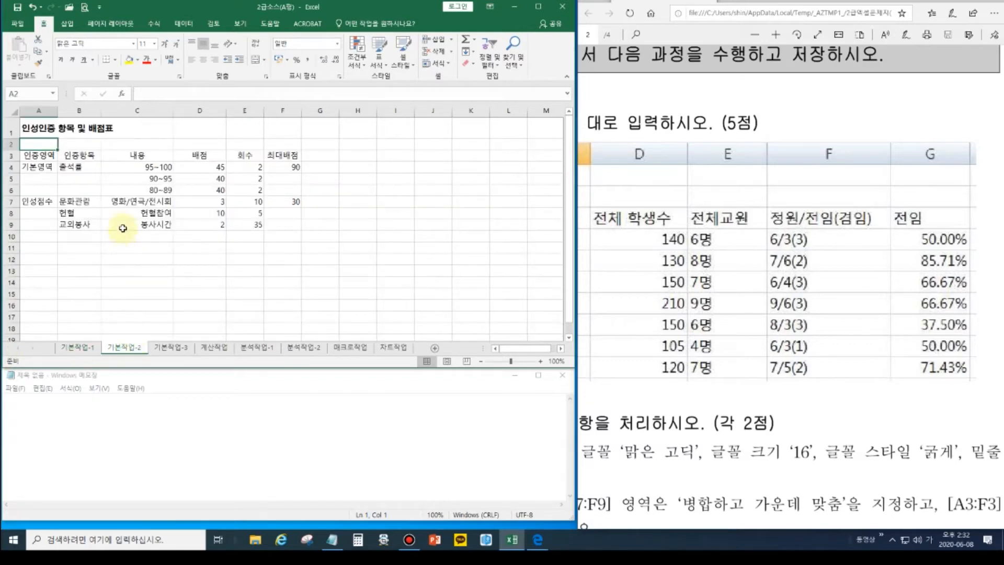
click(76, 347)
click(144, 354)
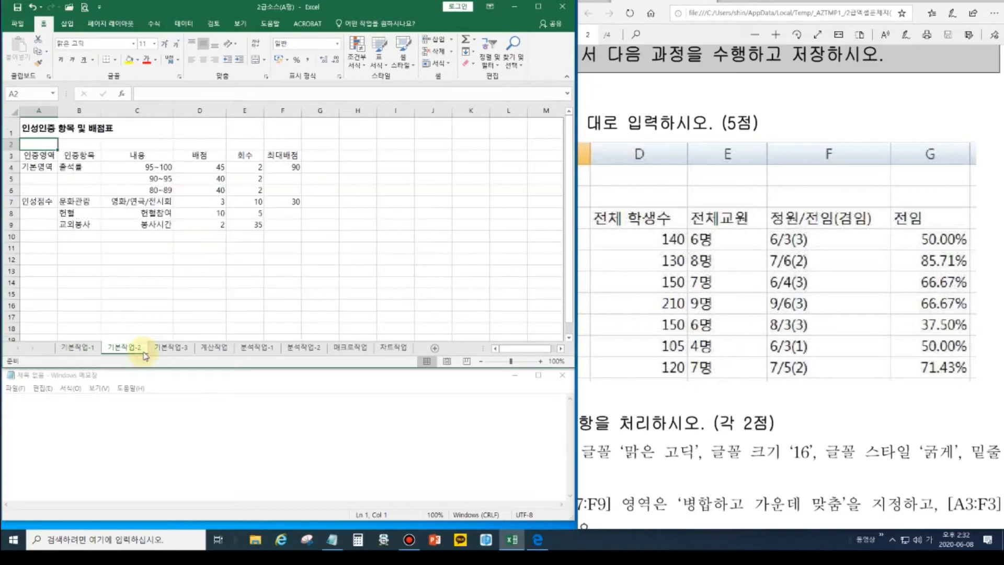
click(651, 387)
scroll(652, 387, left, 10)
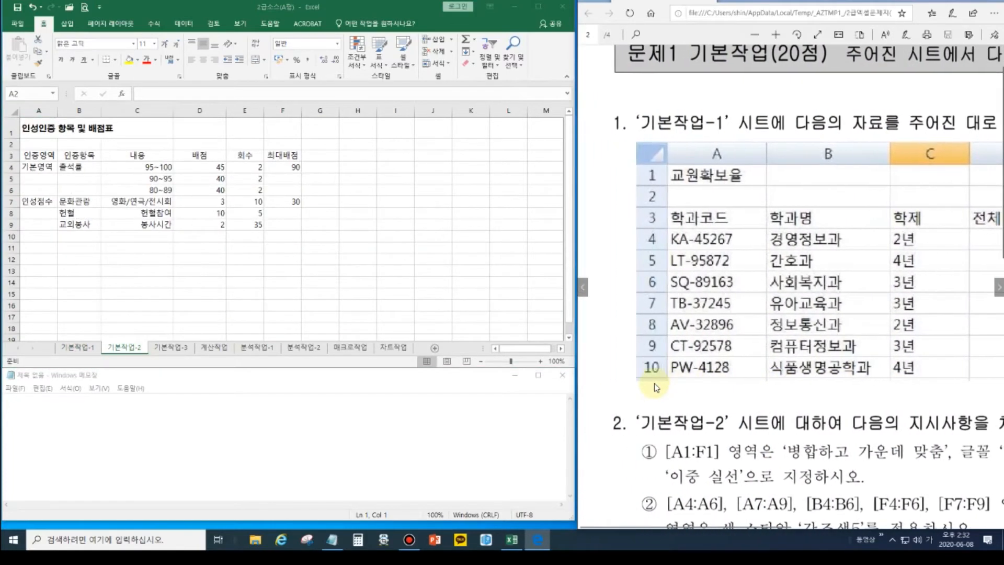
scroll(655, 387, down, 5)
scroll(654, 390, right, 3)
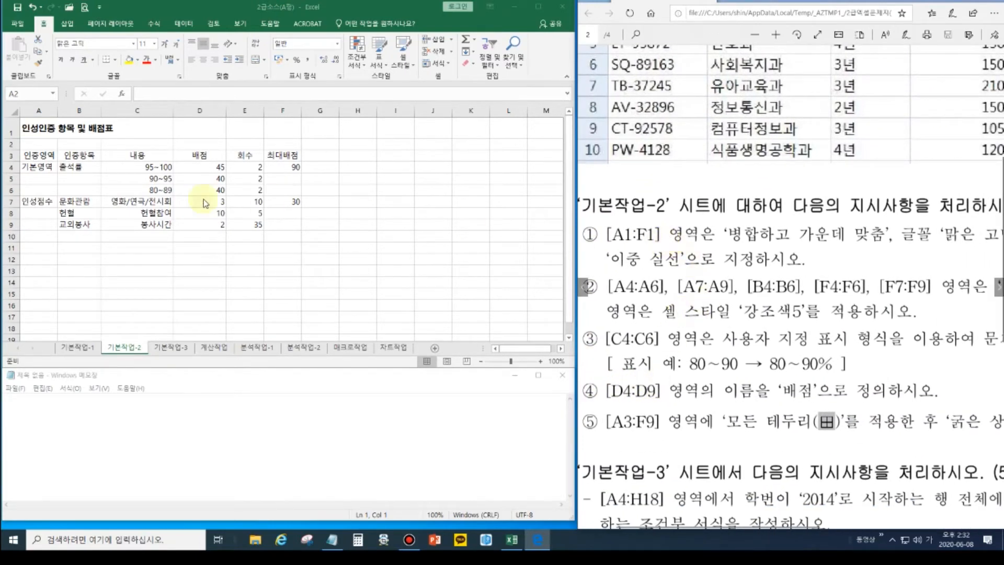
Step: Merge and center the title 인성인증 항목 및 배점표 across cells A1 to F1
click(33, 122)
drag(46, 132, 285, 128)
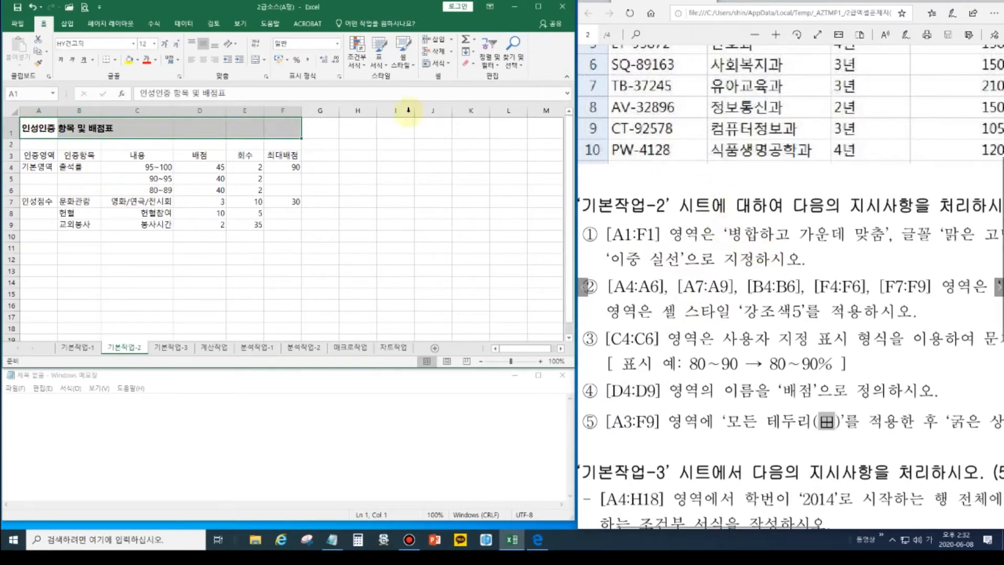
click(256, 60)
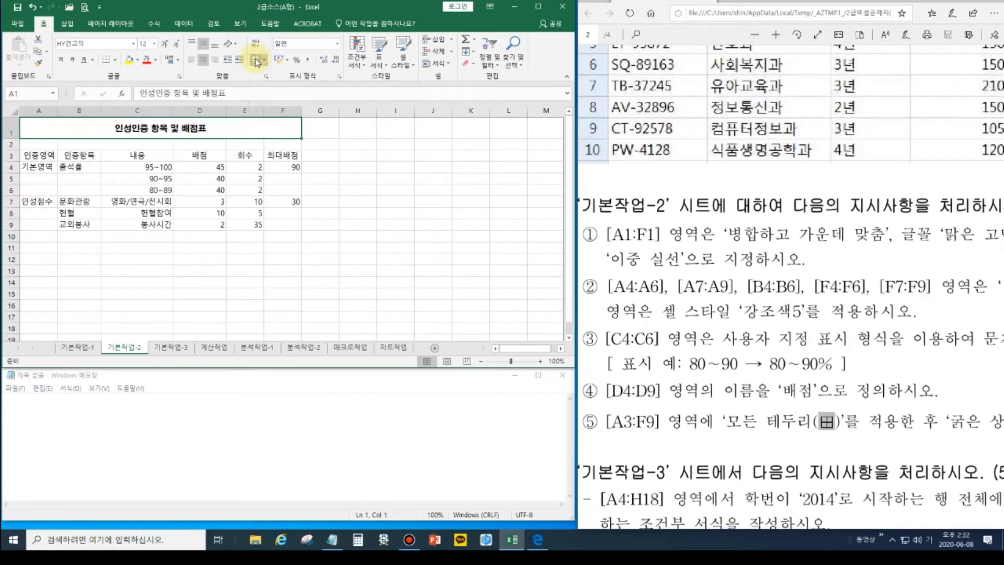
Step: Choose 맑은 고딕 as the font for the merged title in A1:F1, following the first instruction in the exam PDF
click(817, 241)
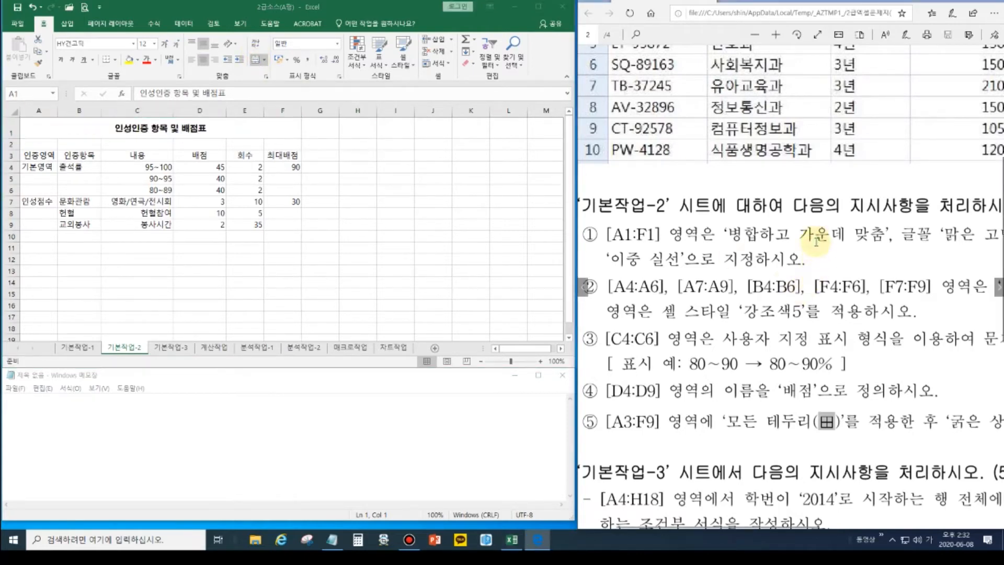
scroll(817, 241, right, 5)
scroll(817, 240, right, 2)
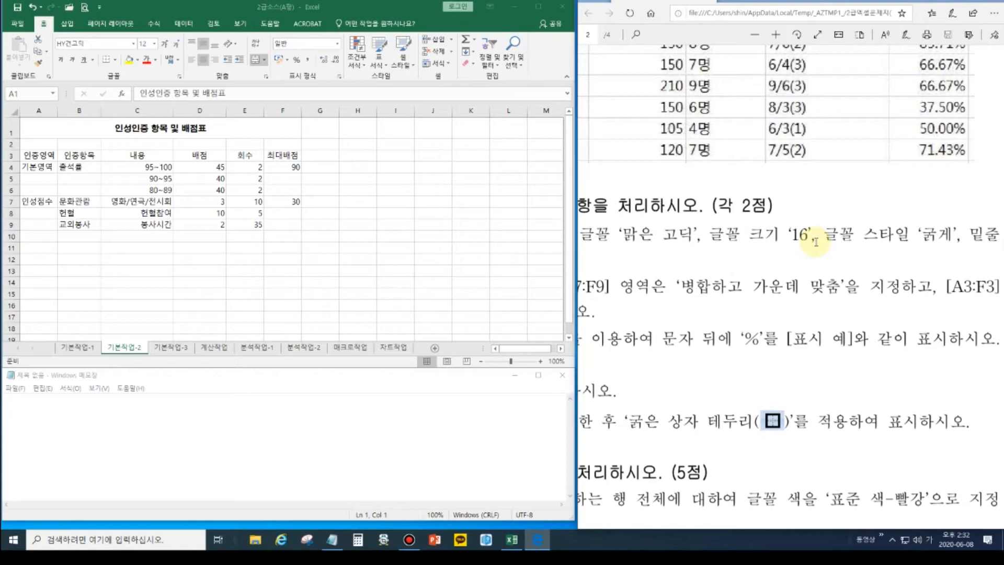
click(207, 129)
key(ctrl+1)
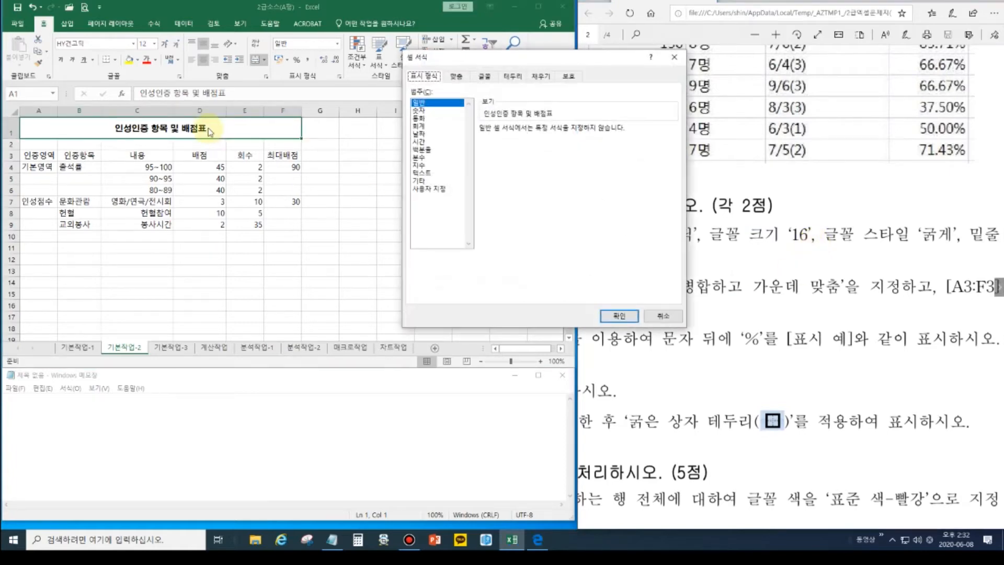
drag(469, 59, 302, 167)
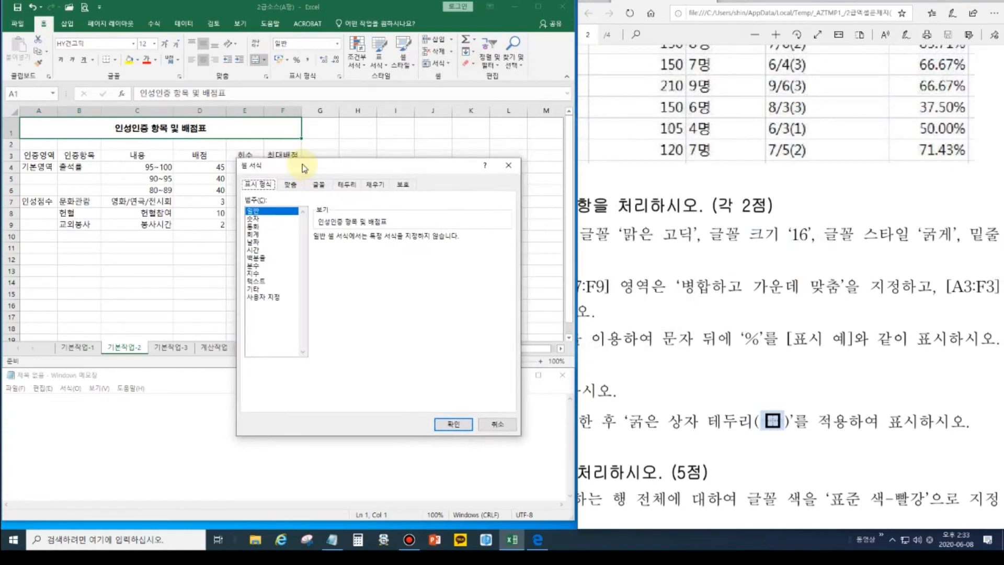
click(318, 186)
drag(320, 211, 240, 208)
text(AKf)
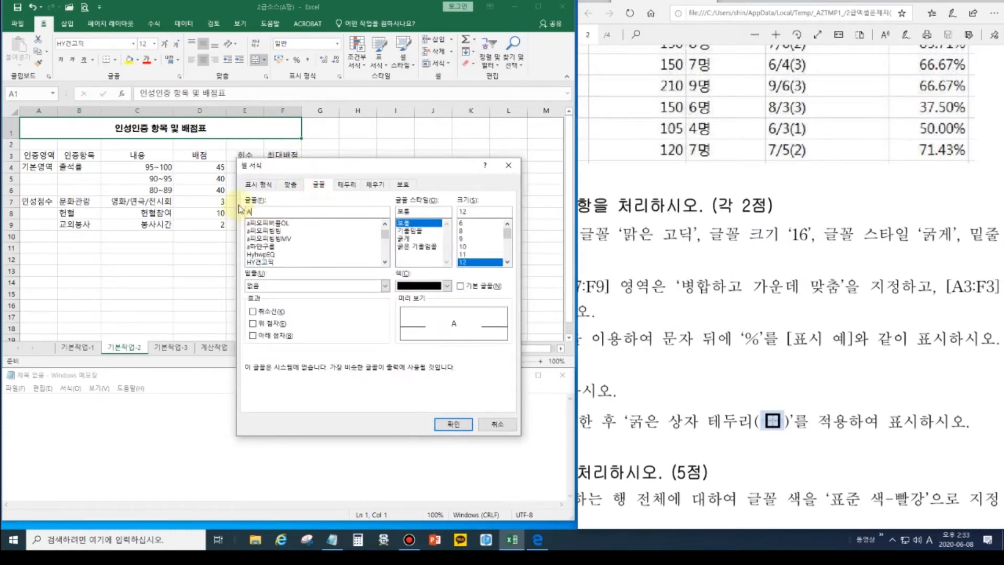
text(은 고딕)
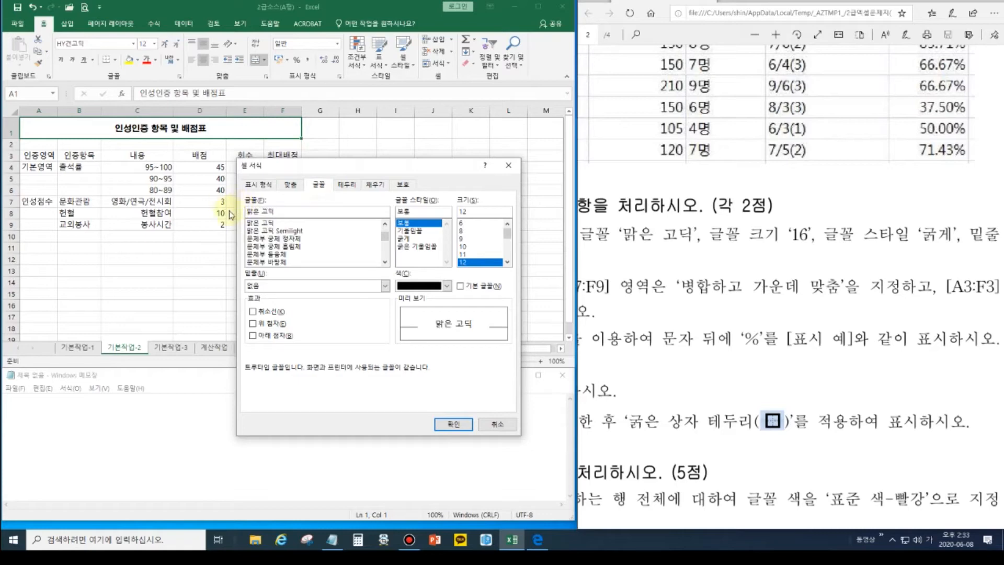
click(268, 224)
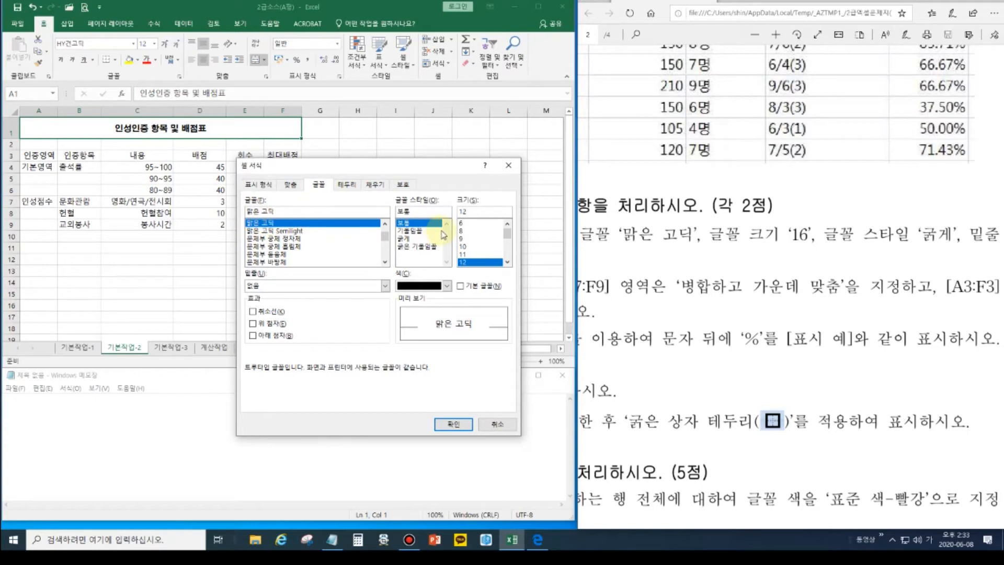
Step: Set the title's font style to 굵게, size to 16 and underline to 실선, and apply the cell formatting
click(413, 239)
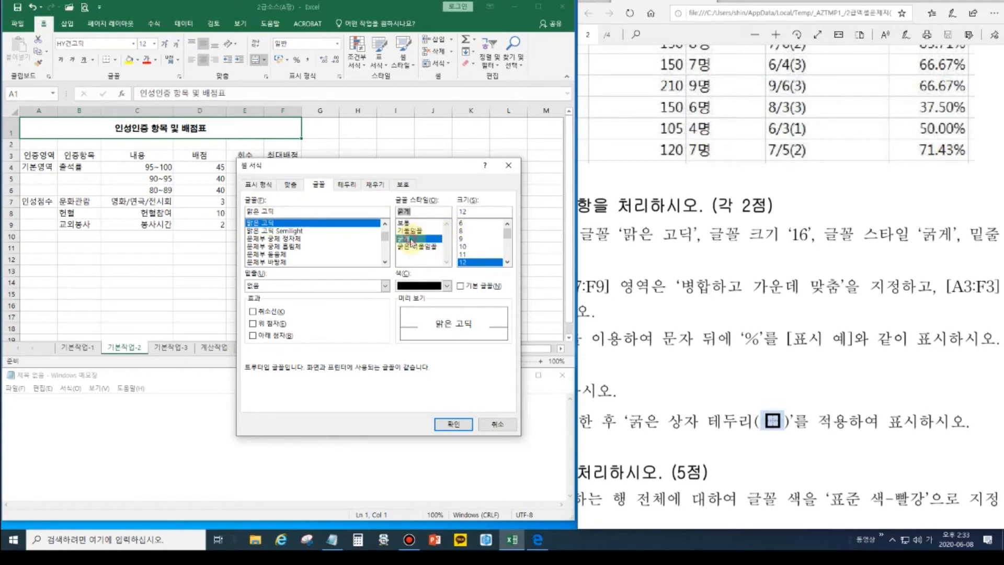
double_click(467, 212)
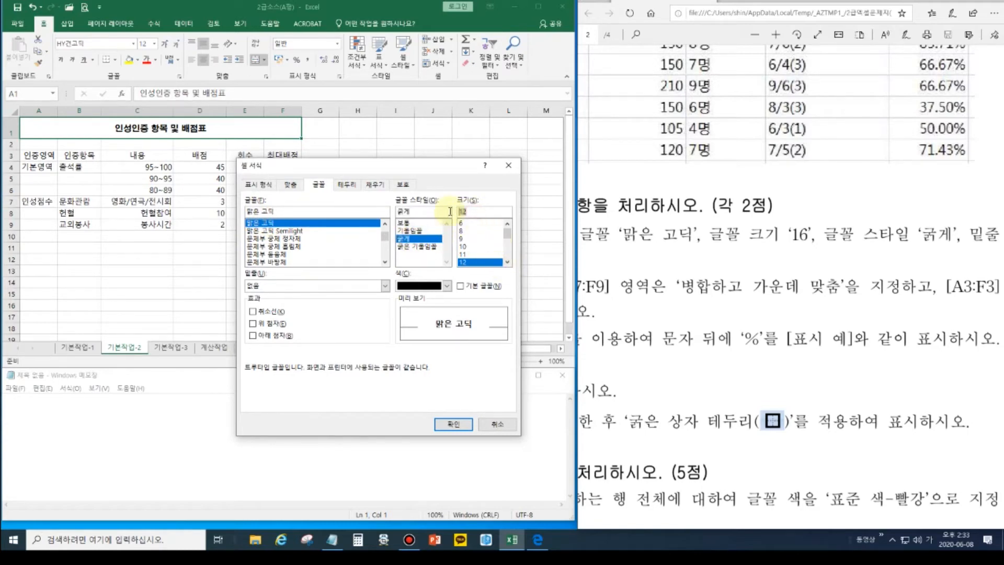
text(16)
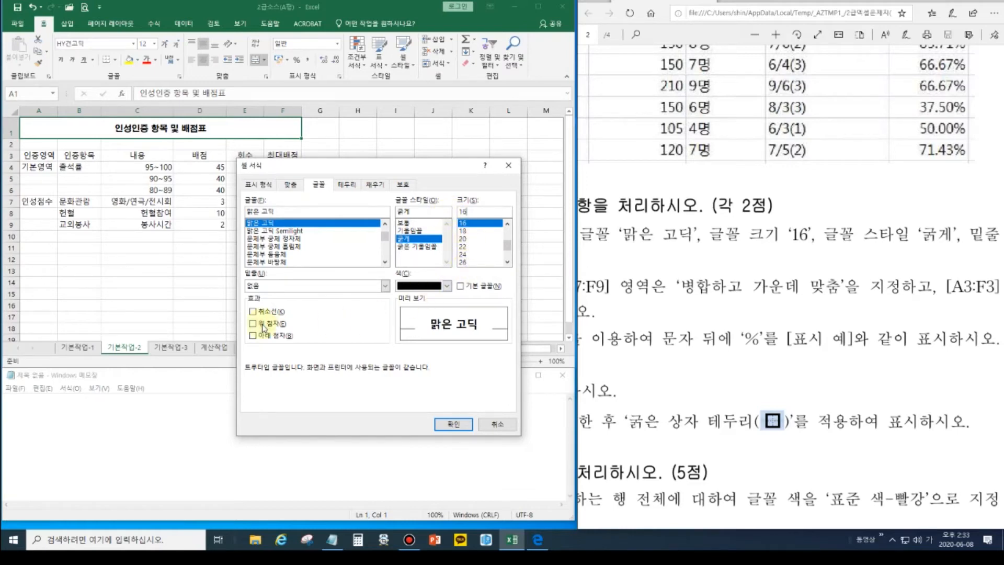
click(263, 286)
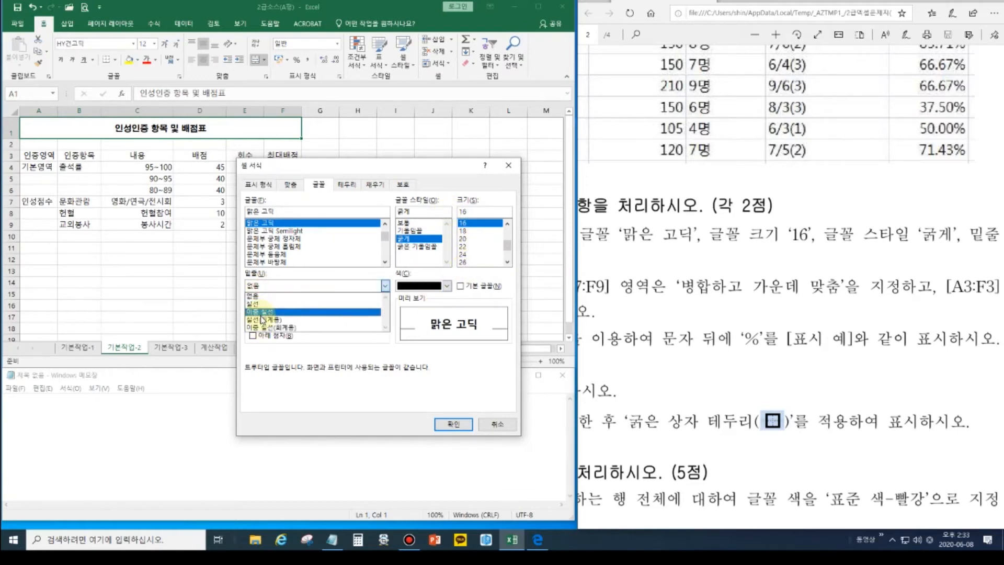
click(256, 304)
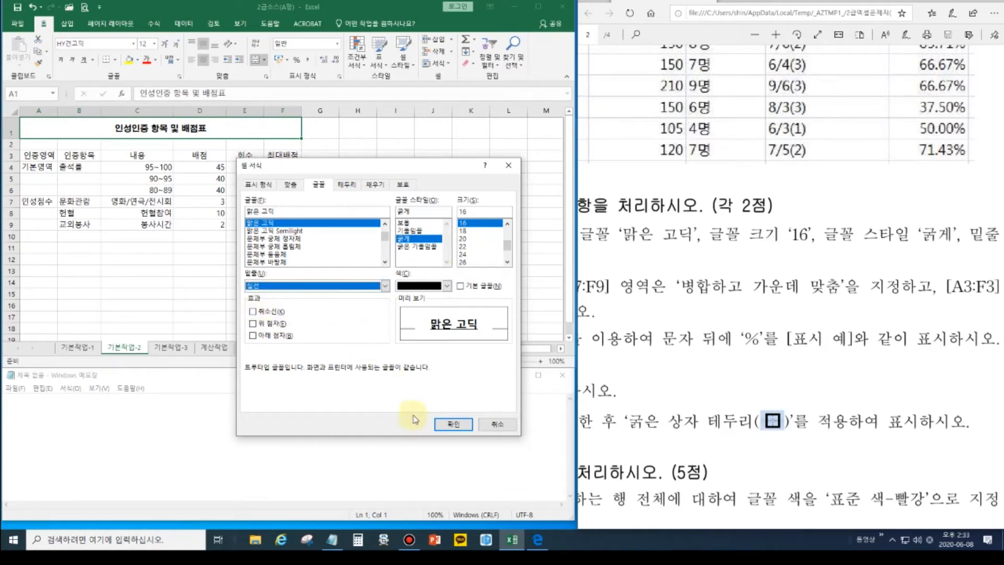
click(453, 424)
Step: Narrow the spreadsheet and Notepad windows and widen the exam PDF so its 기본작업-2 instructions are readable at full width
click(786, 252)
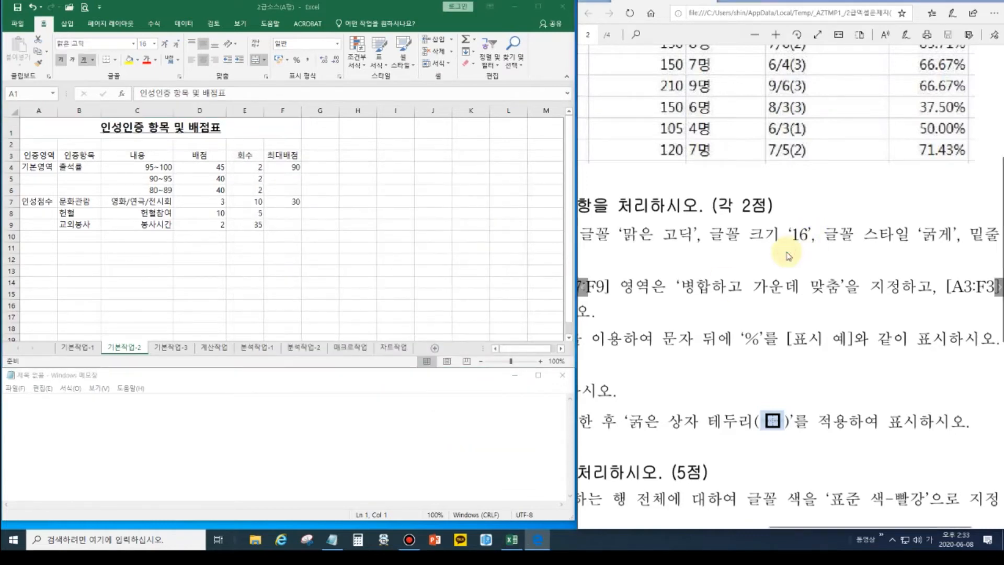
scroll(787, 254, left, 3)
scroll(788, 256, left, 5)
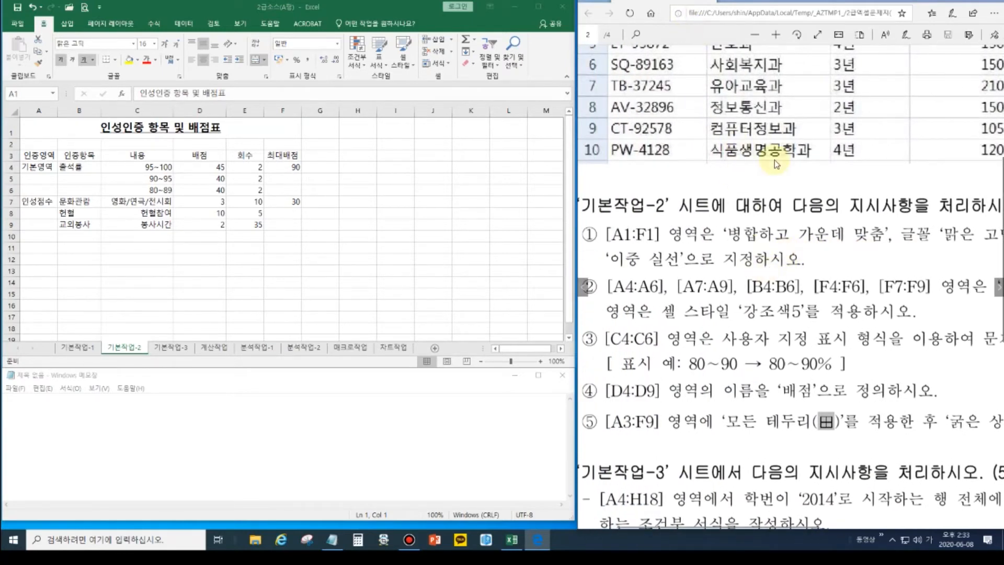
scroll(843, 320, down, 5)
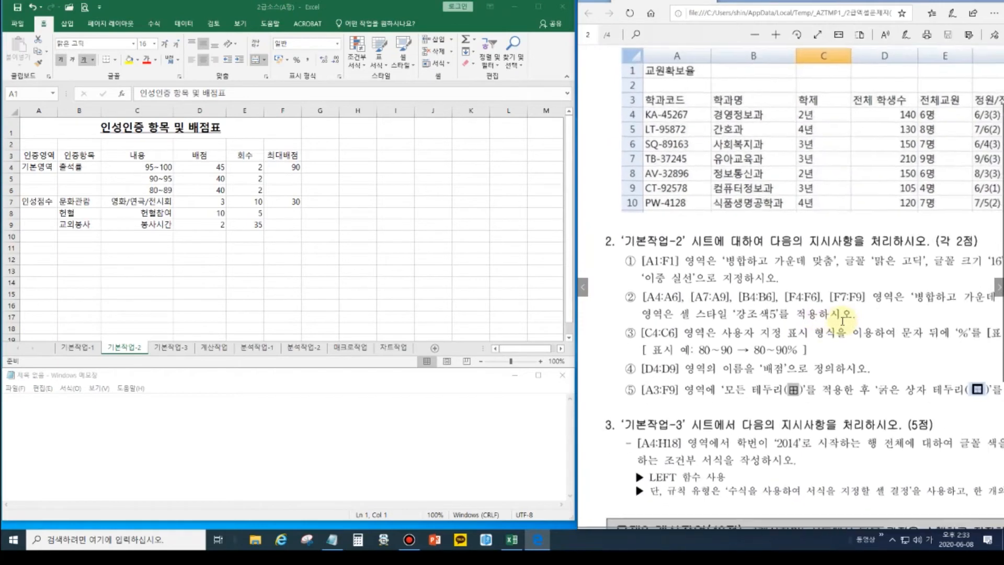
scroll(842, 321, down, 2)
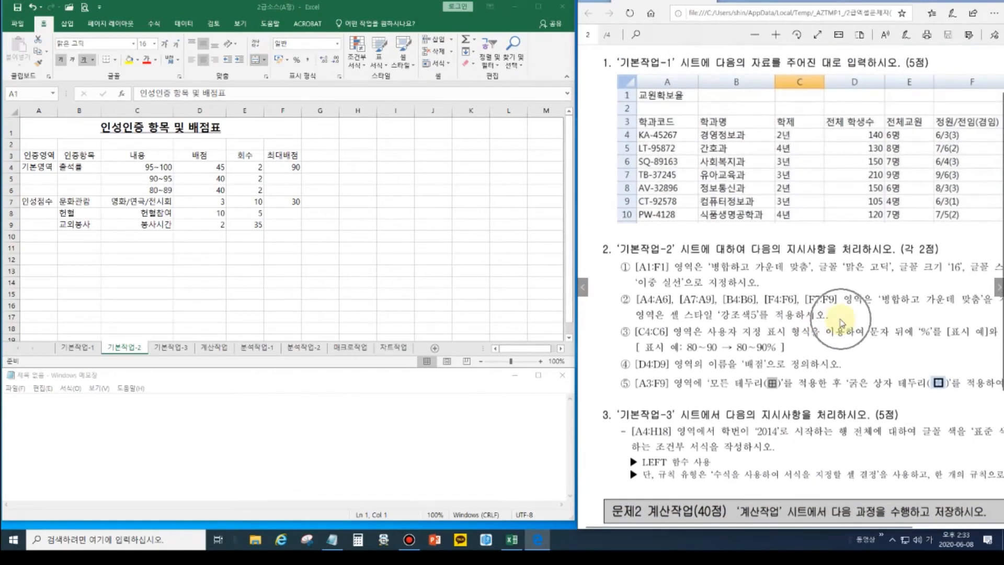
scroll(954, 419, right, 2)
scroll(955, 419, left, 2)
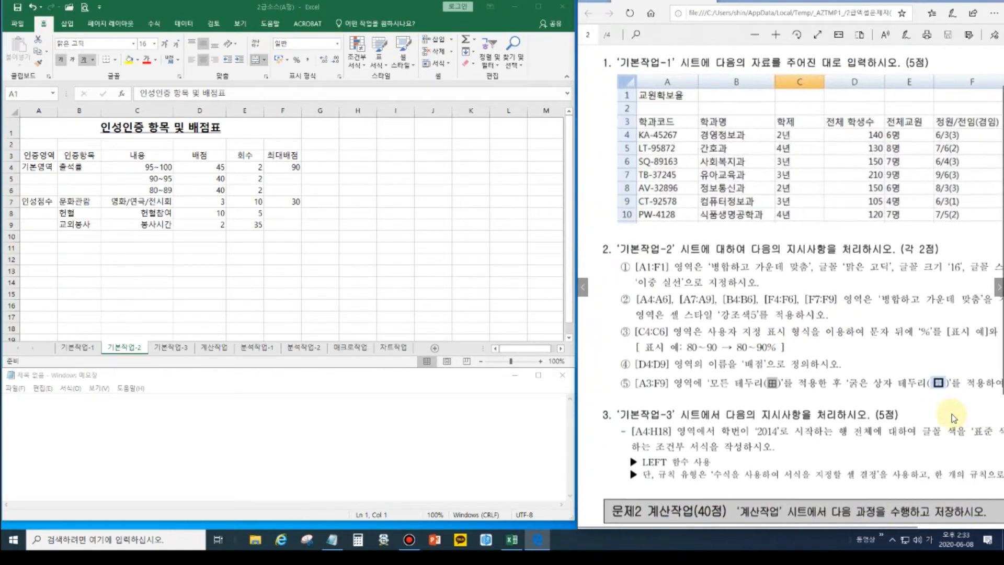
drag(574, 278, 361, 273)
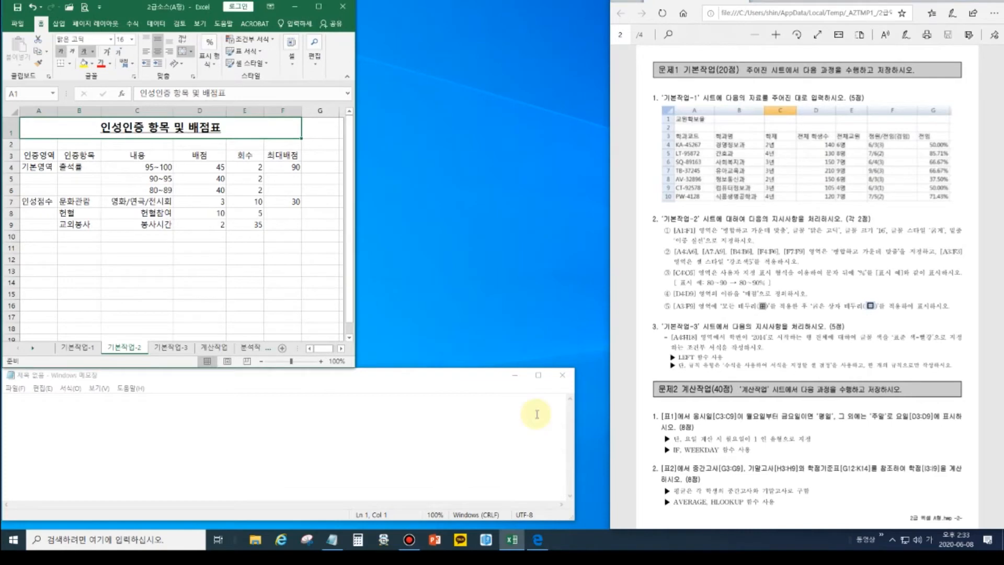
drag(575, 426, 396, 437)
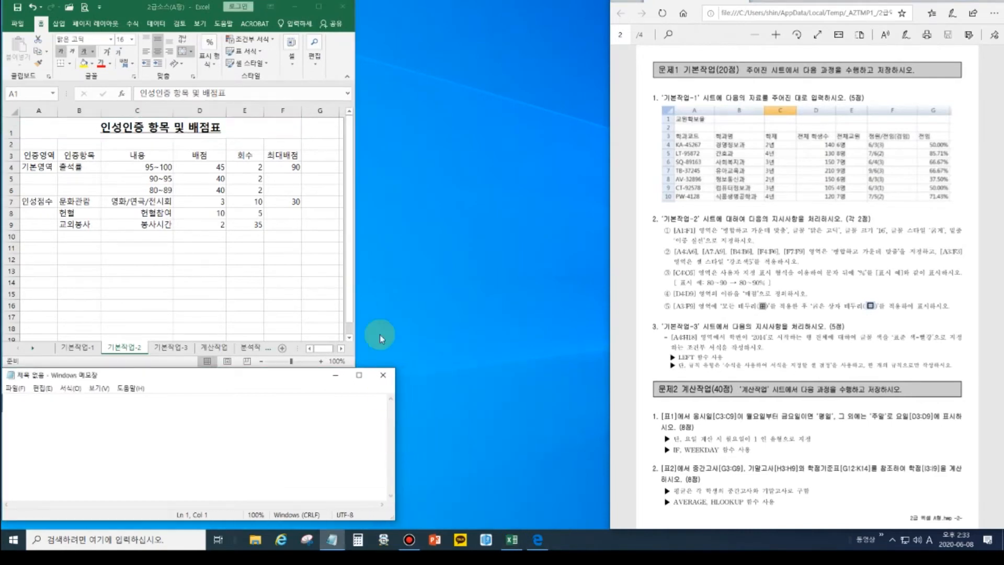
drag(355, 241, 393, 256)
drag(607, 265, 405, 266)
scroll(706, 277, up, 4)
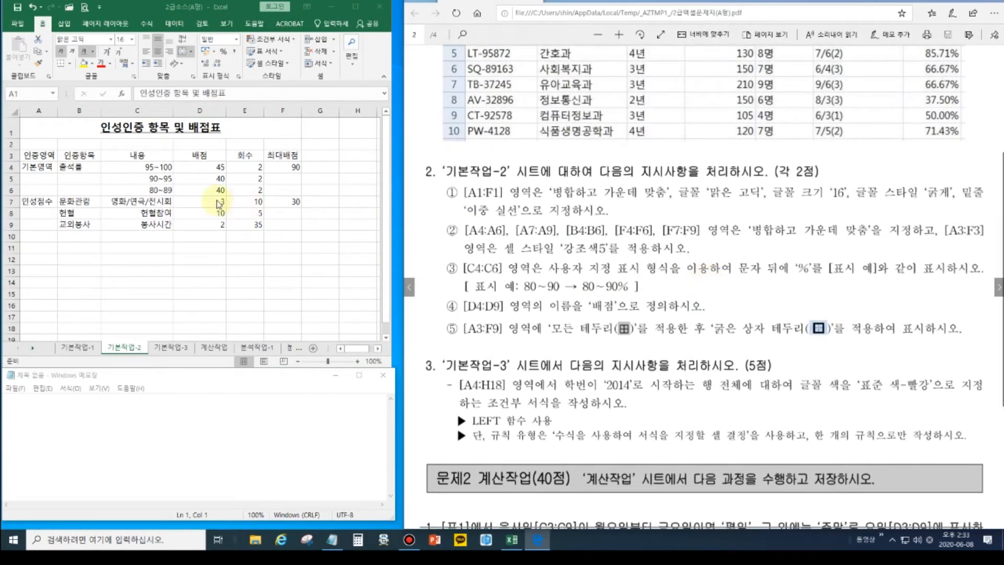
Step: Change the underline of the title in A1:F1 to 이중 실선
click(78, 167)
click(151, 131)
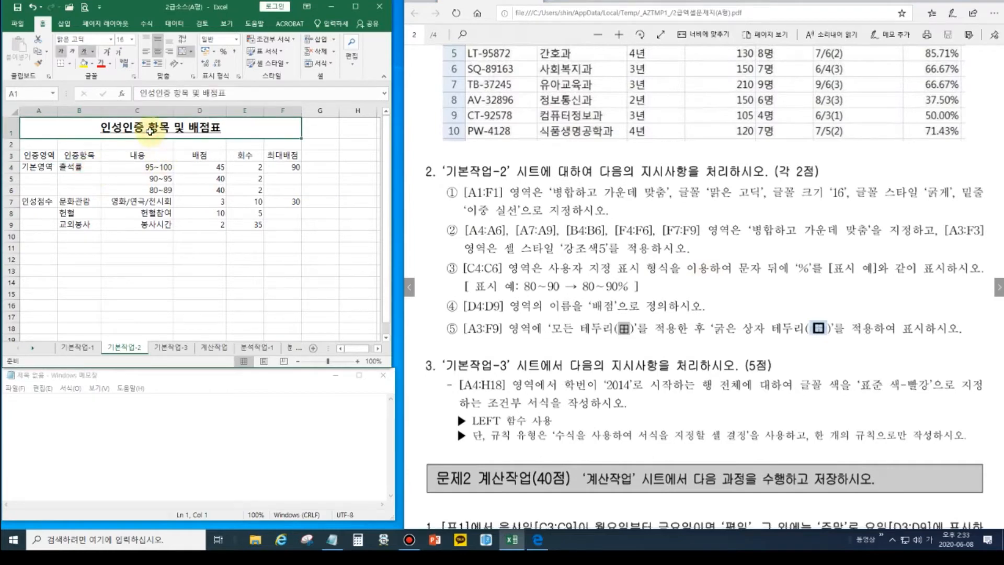
key(ctrl+1)
drag(395, 165, 511, 238)
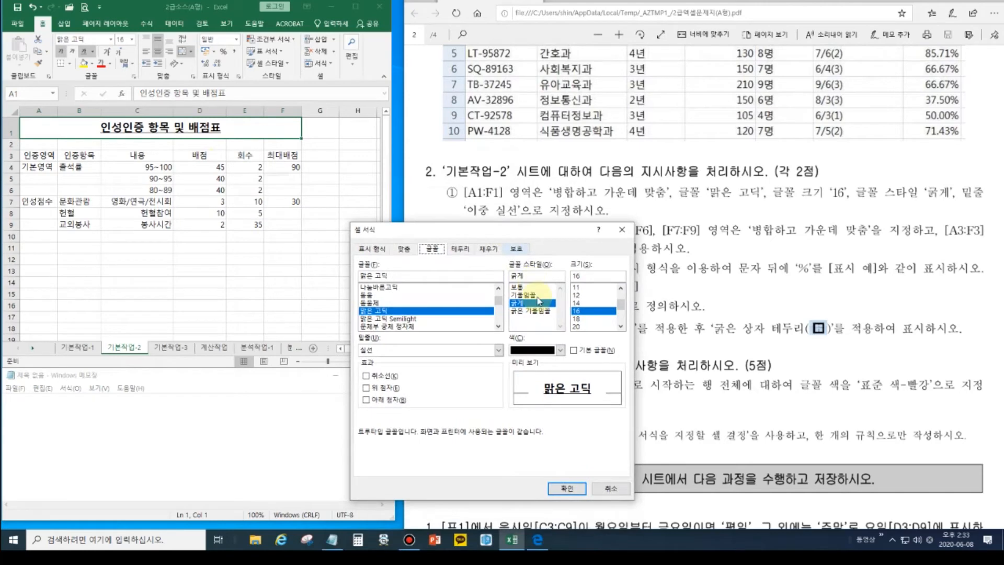
click(377, 351)
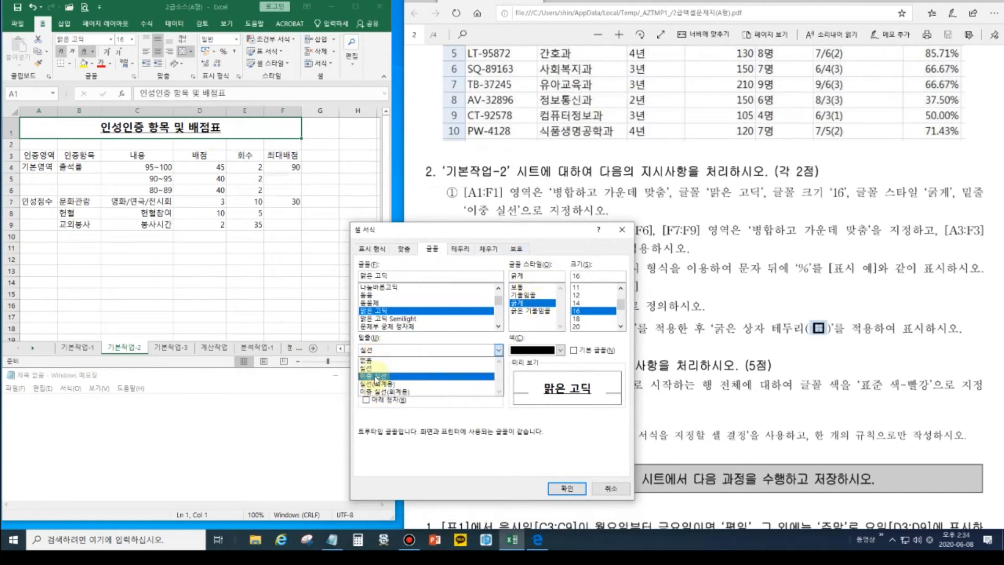
click(378, 373)
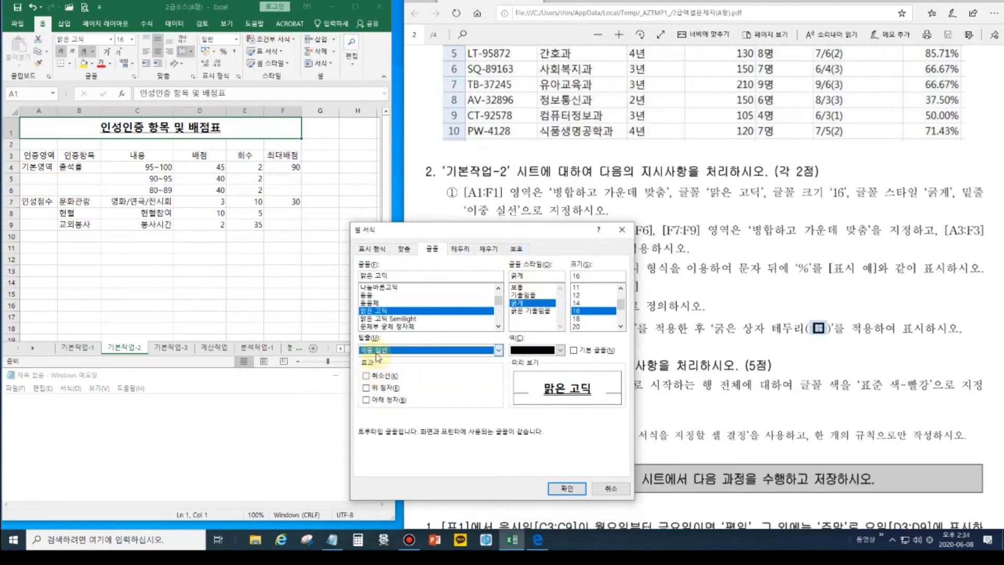
click(581, 488)
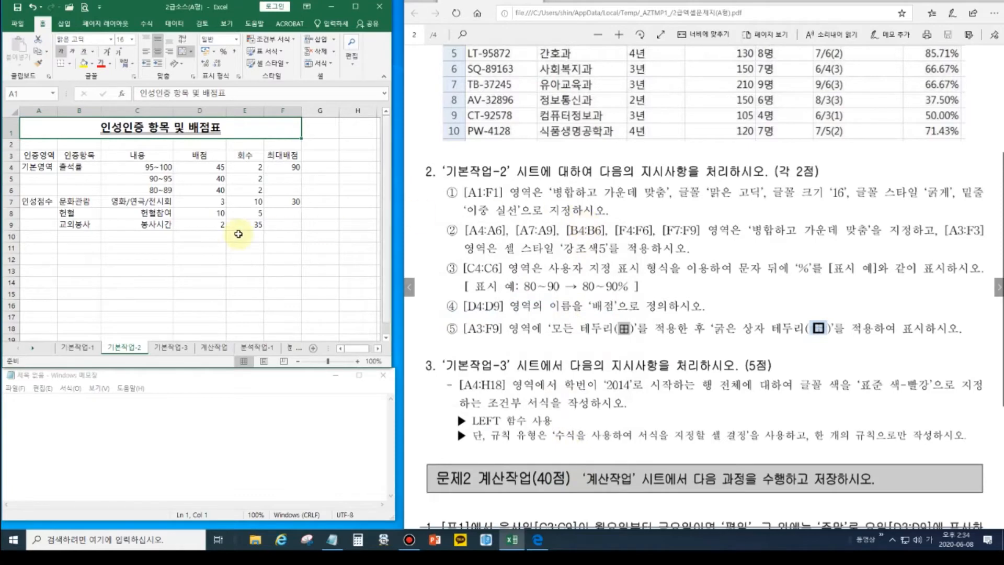
click(201, 236)
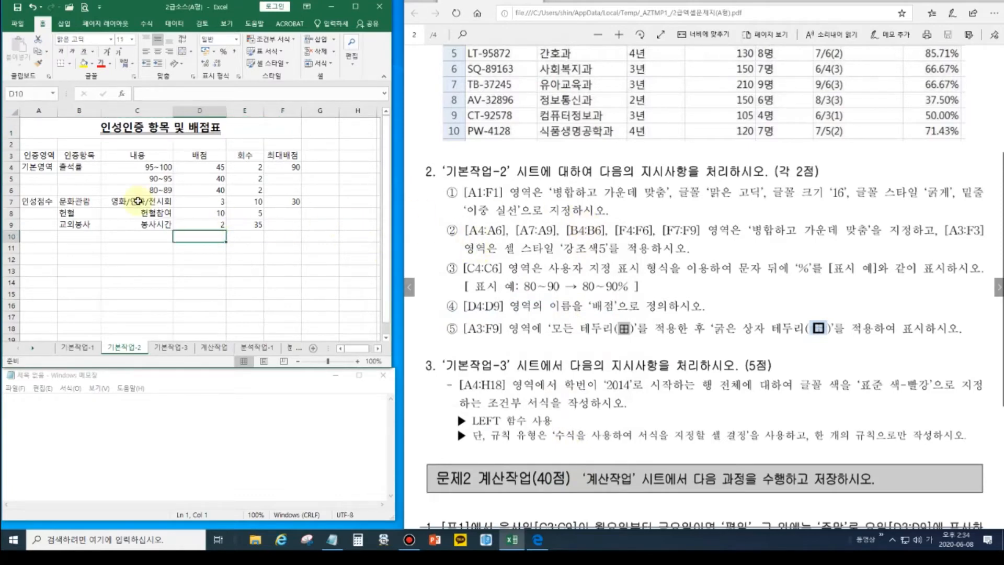
Step: Merge and center the ranges A4:A6 and A7:A9 under 인증영역 together
drag(28, 166, 32, 189)
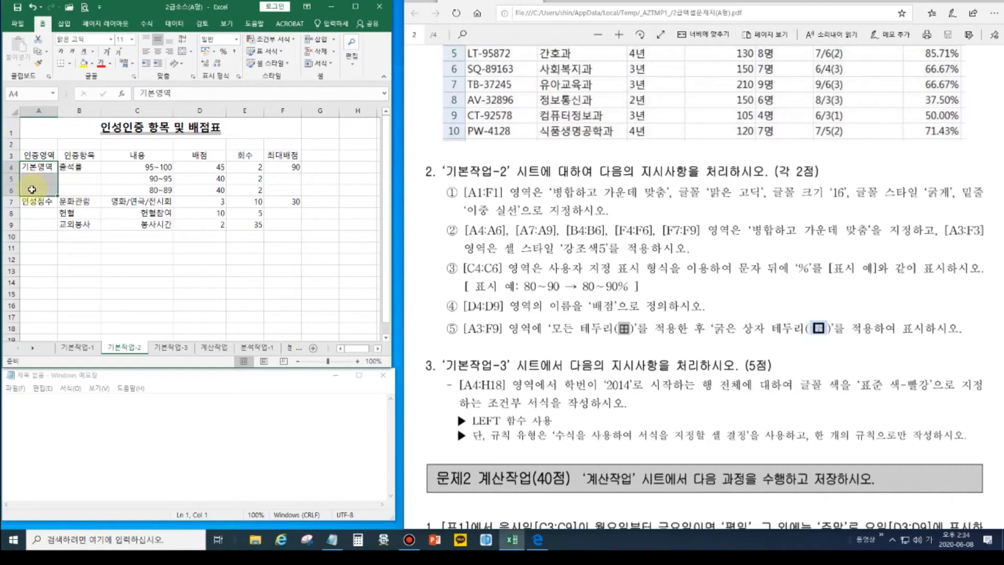
ctrl+click(35, 206)
drag(35, 207, 36, 225)
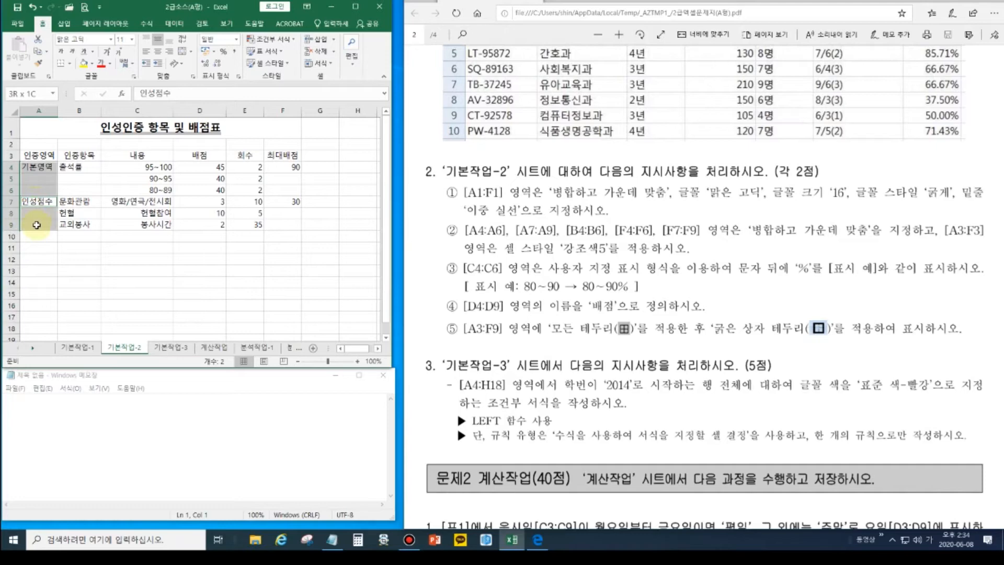
drag(36, 225, 37, 225)
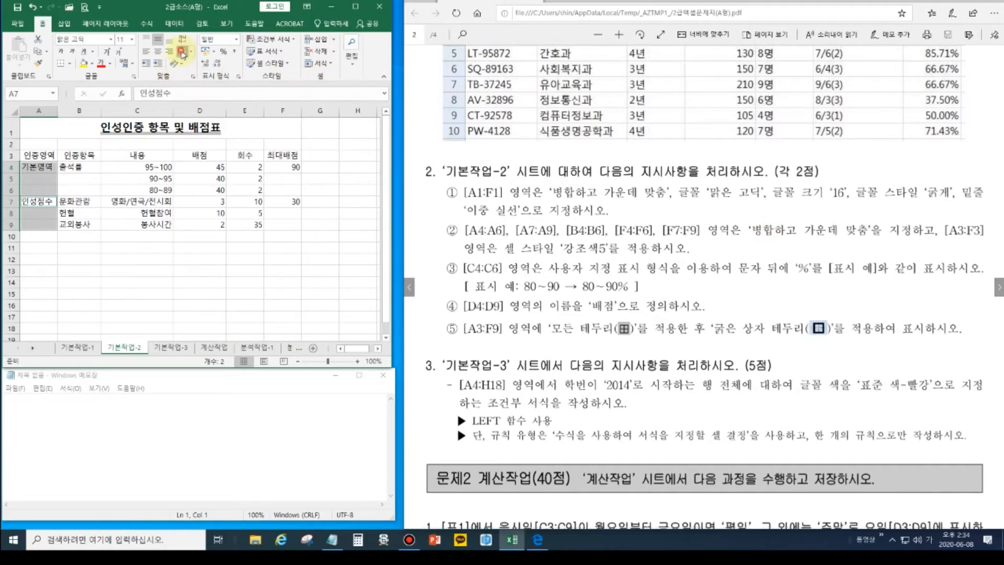
click(182, 53)
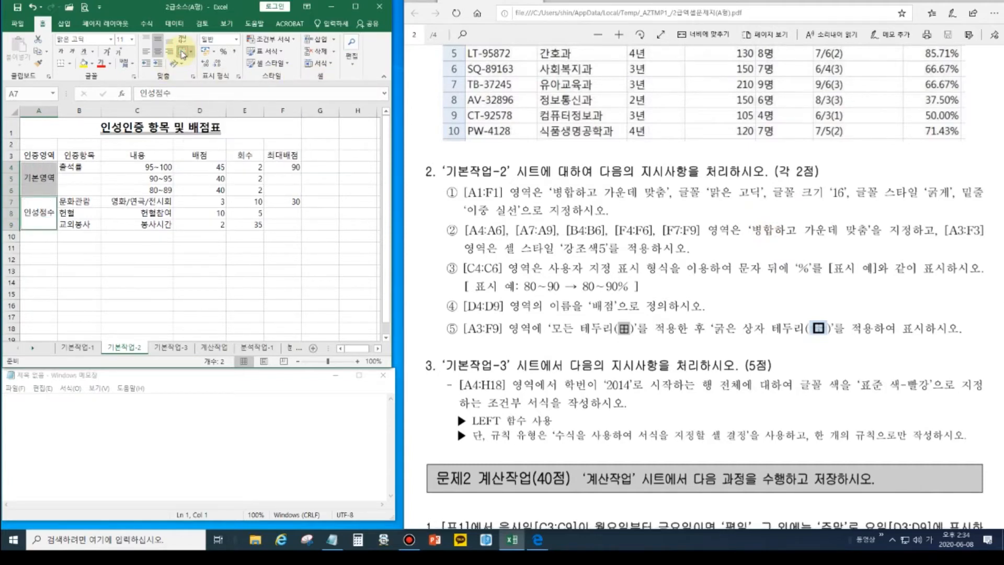
Step: Merge and center the ranges B4:B6, F3:F6 and F7:F9 together, keeping only each range's upper-left value
drag(85, 167, 91, 191)
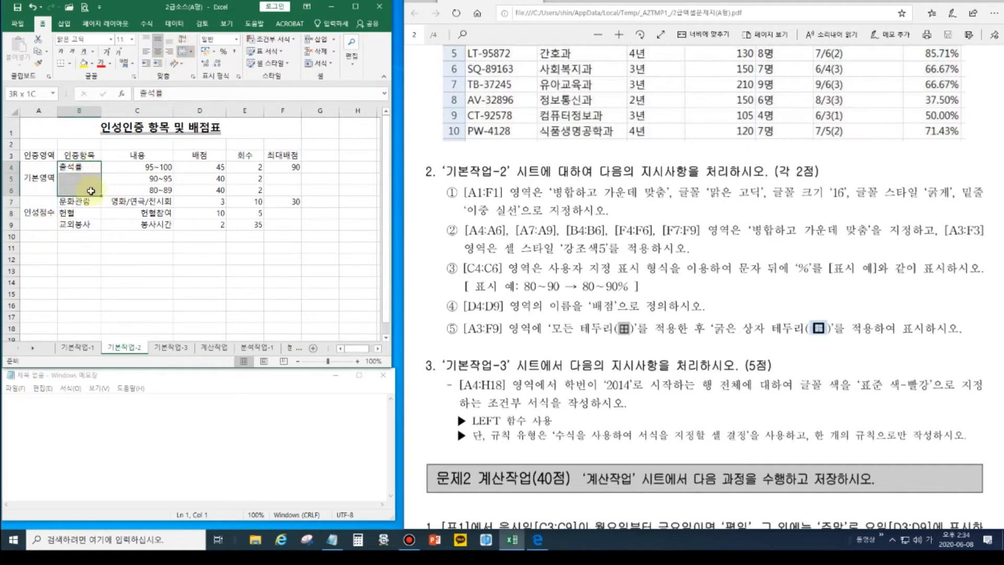
drag(91, 191, 91, 192)
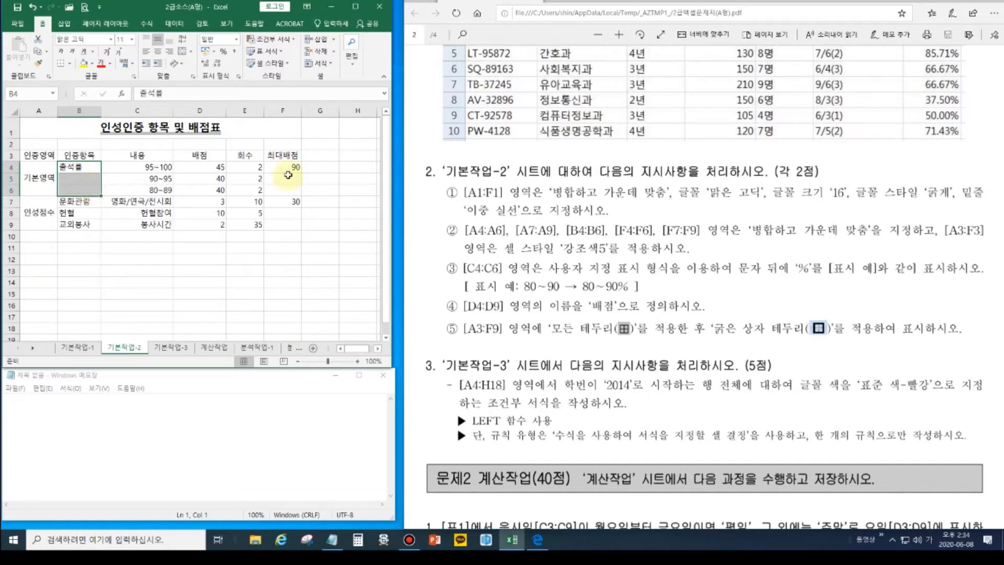
drag(287, 156, 284, 224)
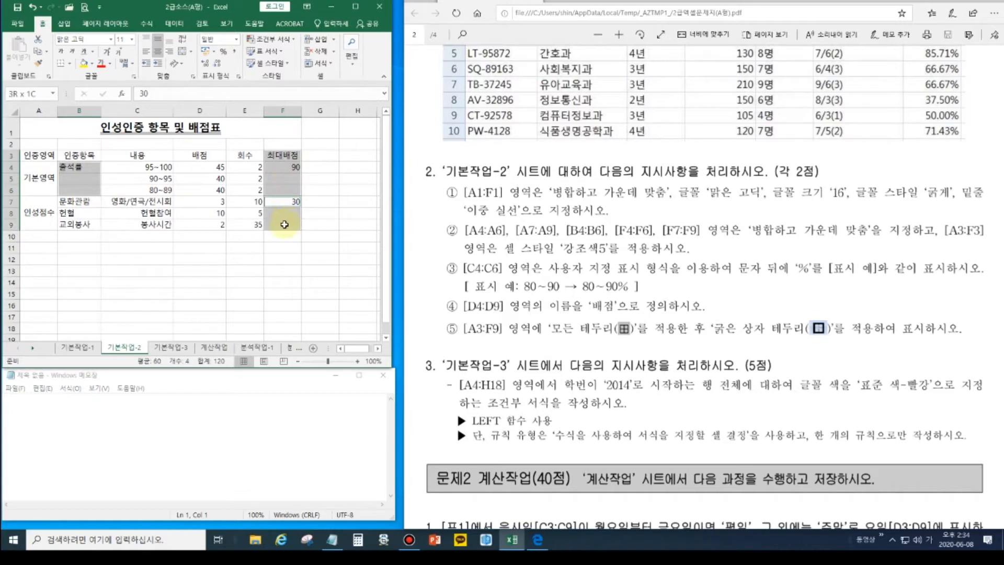
click(183, 52)
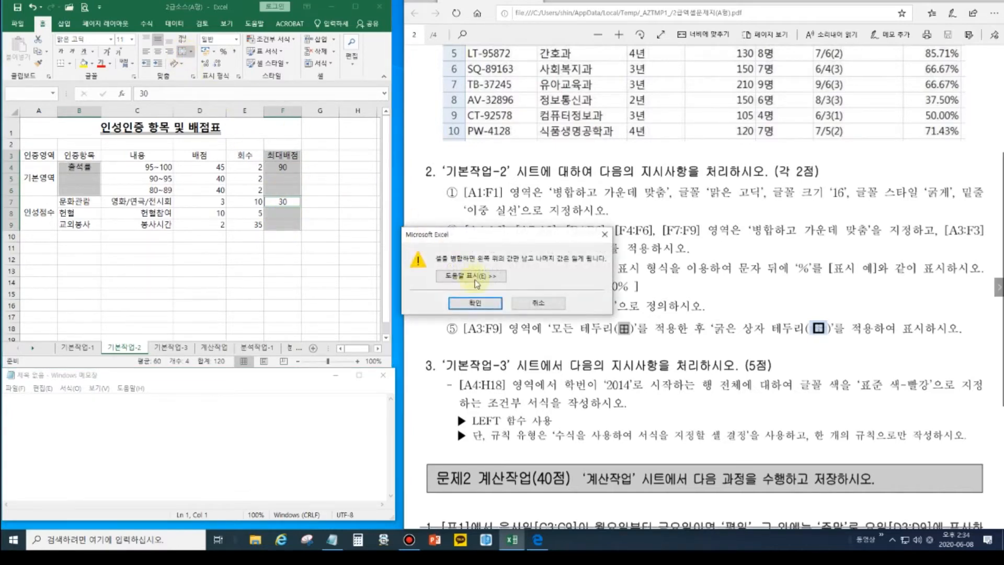
click(473, 309)
click(79, 182)
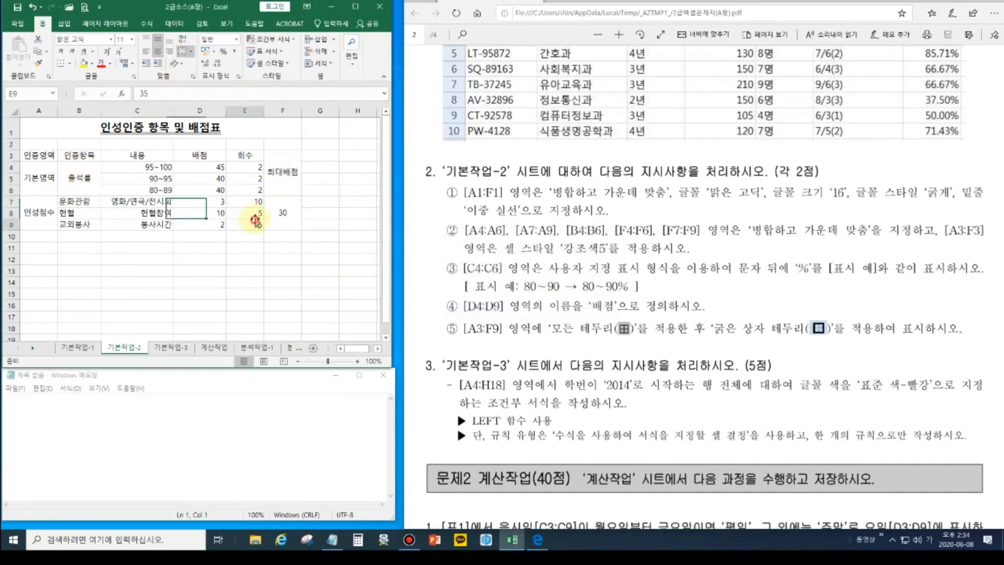
Step: Unmerge F3:F6 and merge and center only F4:F6 below the 최대배점 heading
click(282, 185)
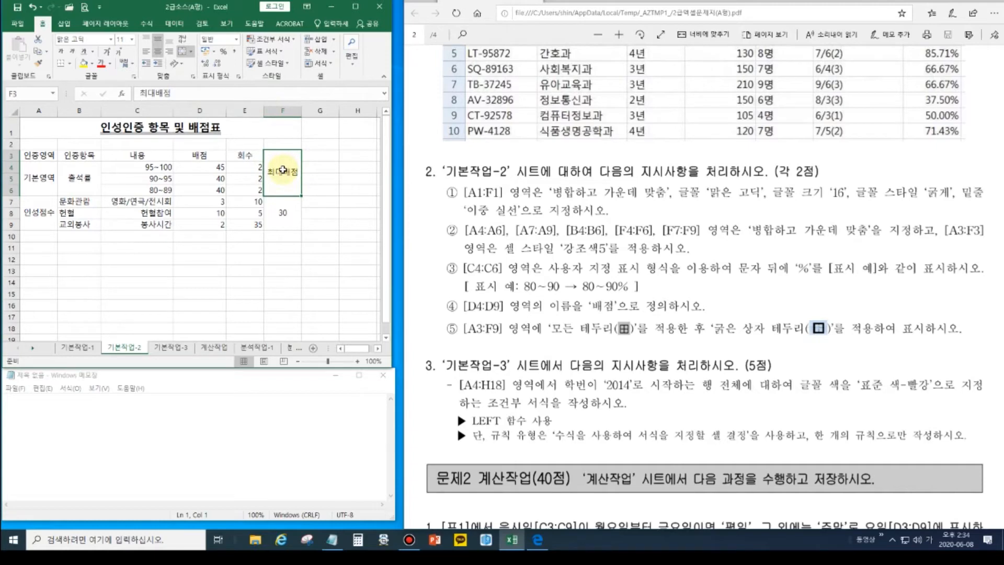
click(184, 53)
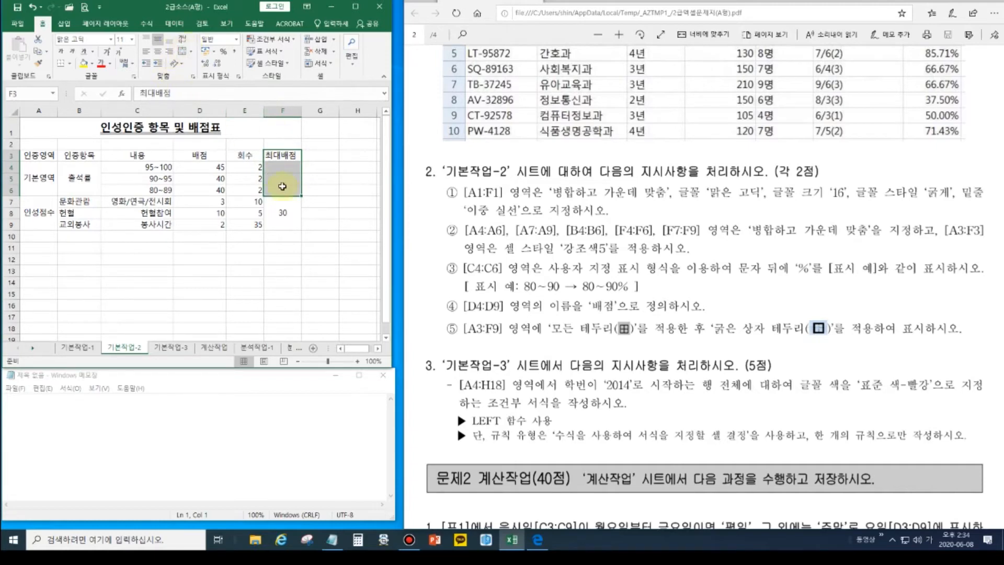
click(283, 178)
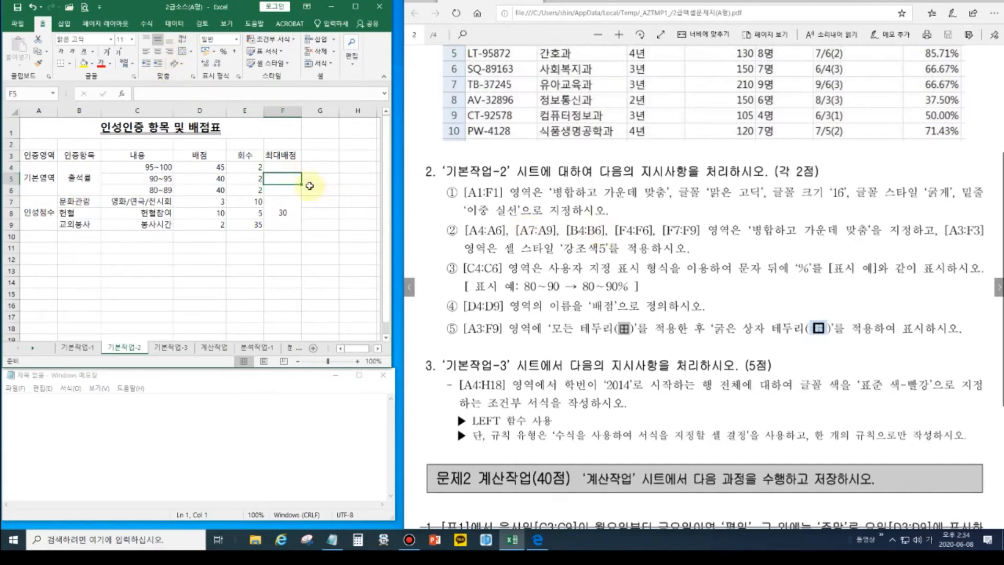
drag(283, 167, 287, 190)
click(183, 51)
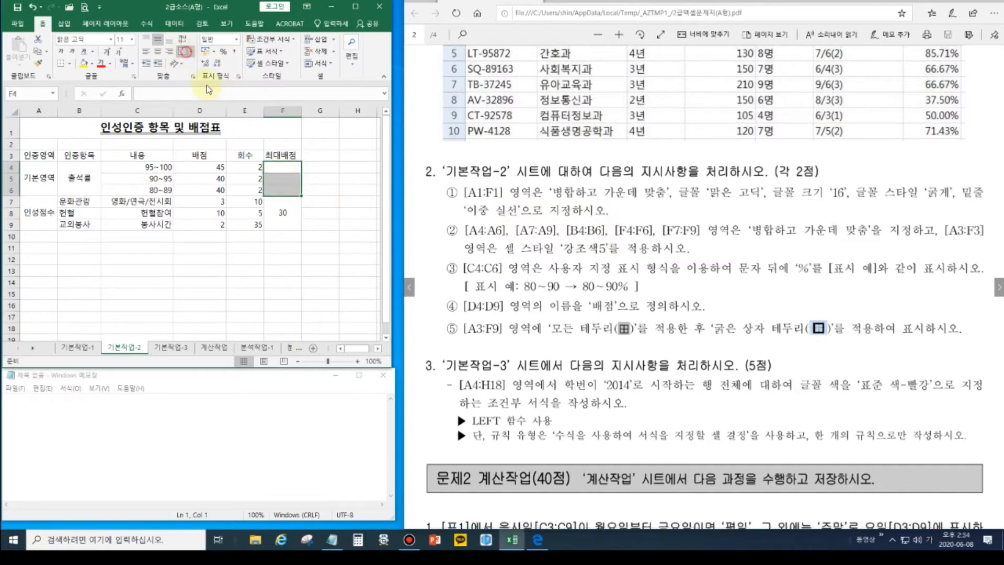
click(283, 211)
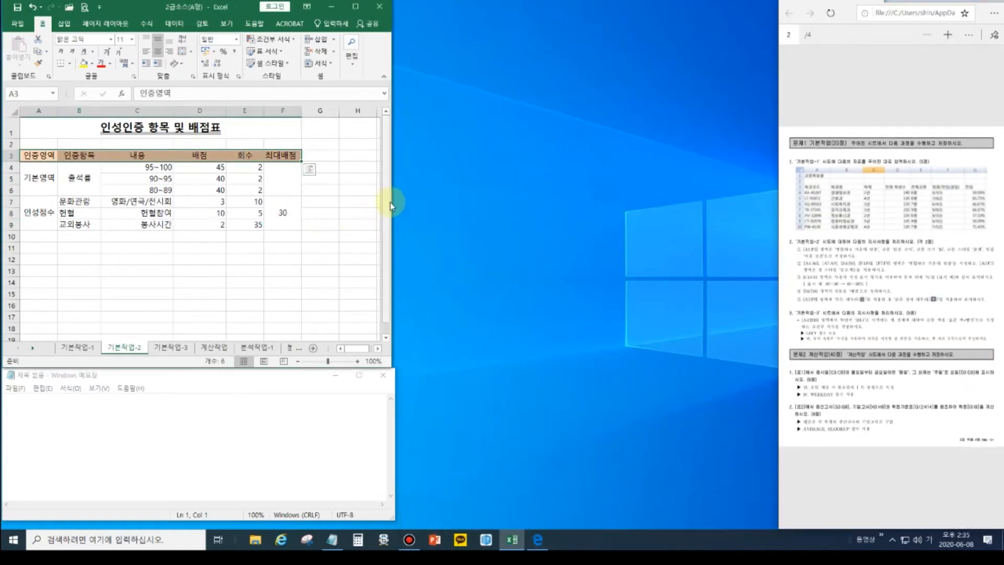
Step: Widen the Excel window and apply the cell style 강조색5 to the header range A3:F3
drag(390, 204, 745, 207)
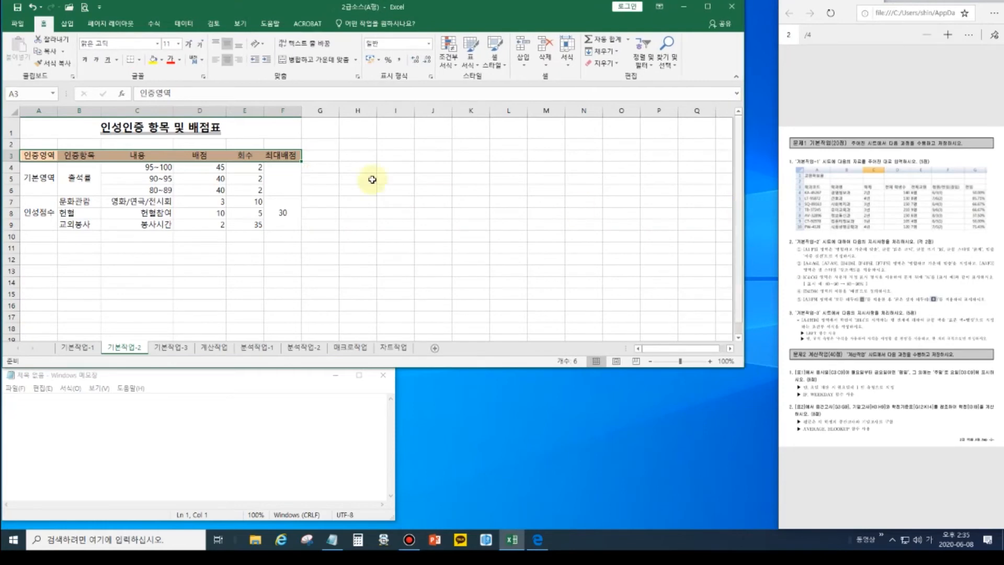
click(496, 62)
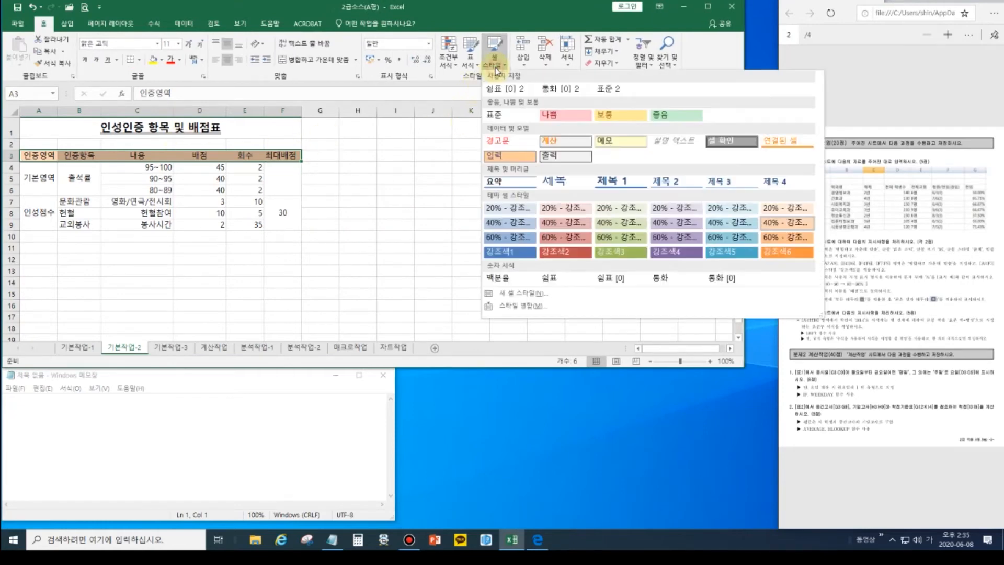
click(746, 255)
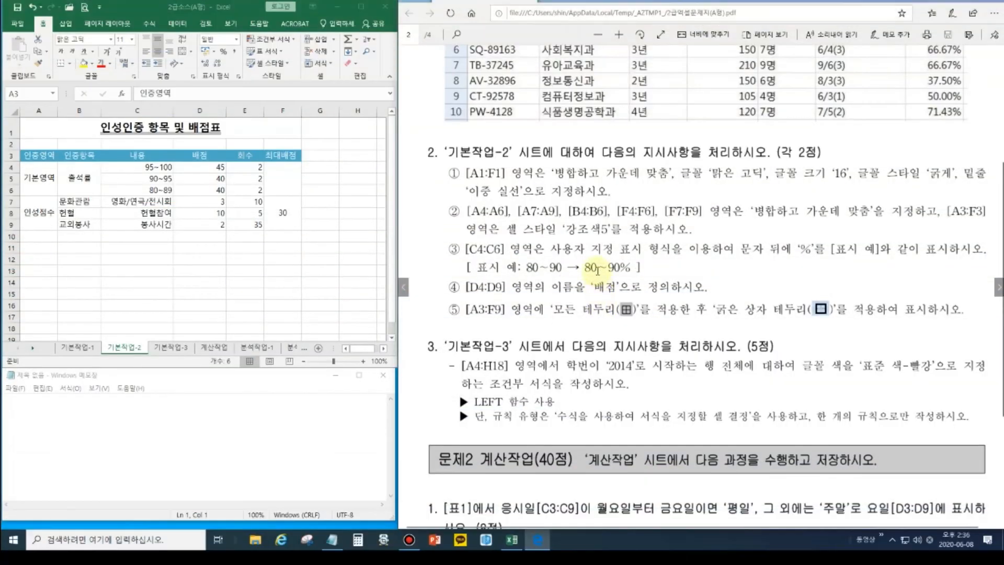
Step: Enter the custom number format @"%" for cells C4:C6 in the cell format settings
click(167, 217)
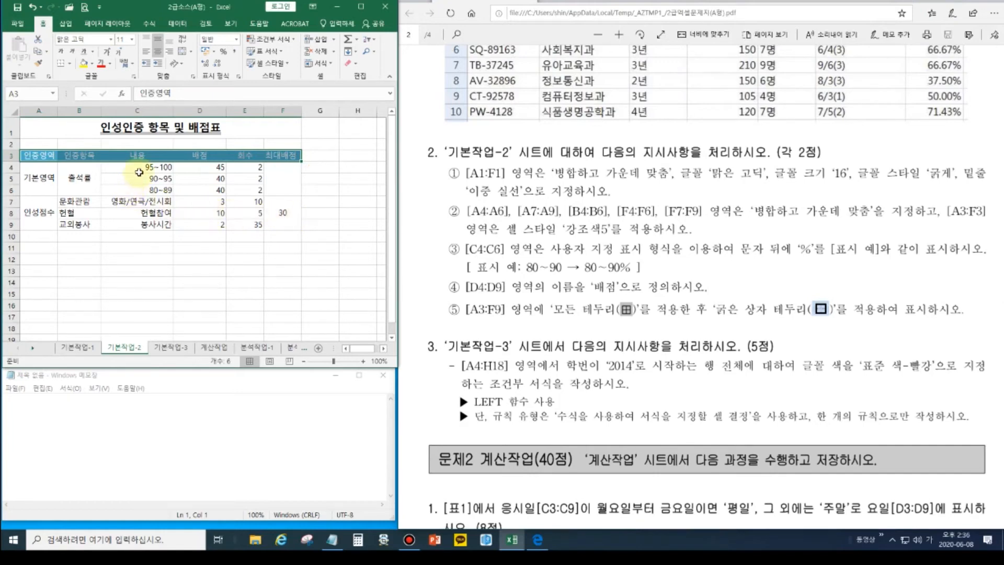
drag(139, 167, 143, 189)
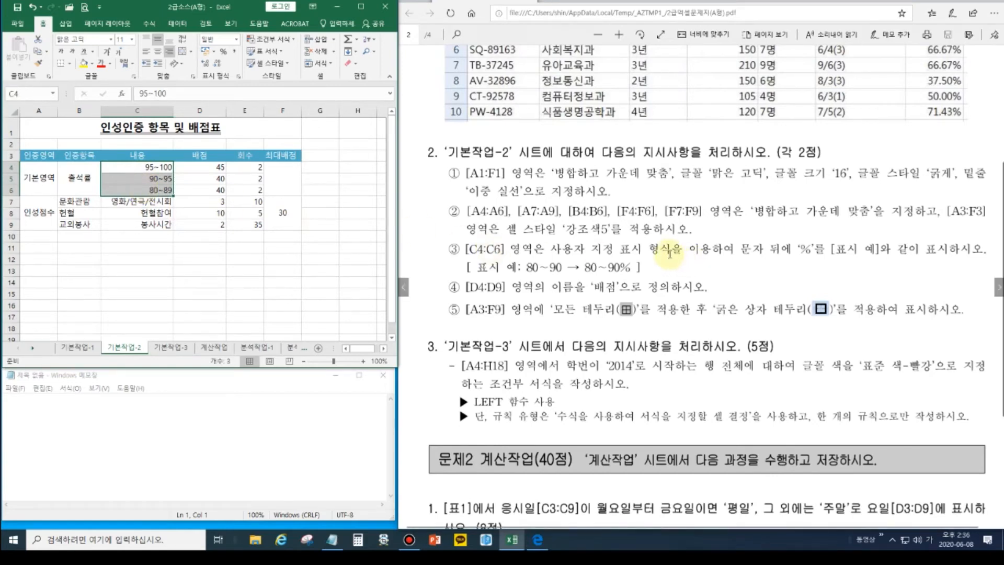
key(ctrl+1)
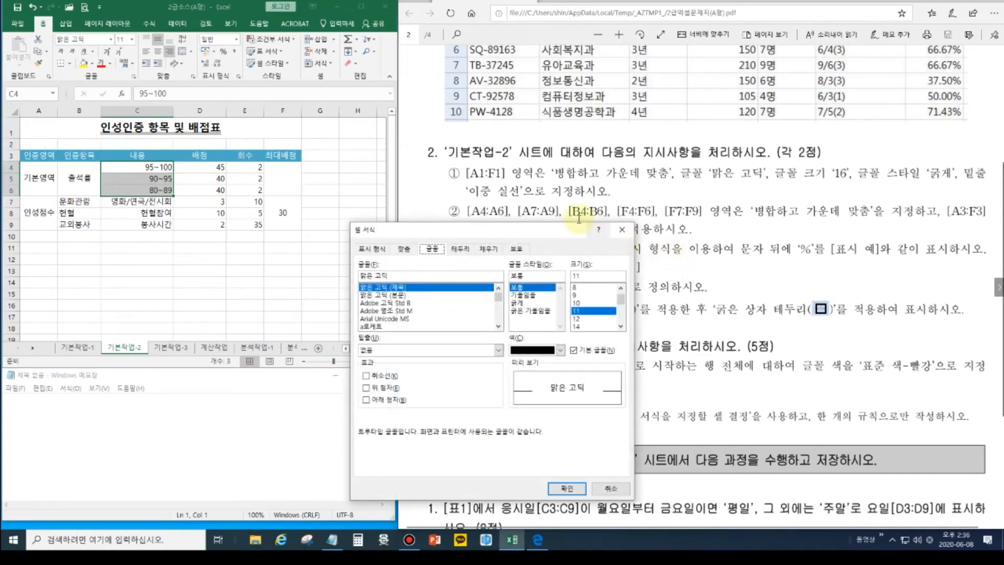
drag(521, 240, 563, 272)
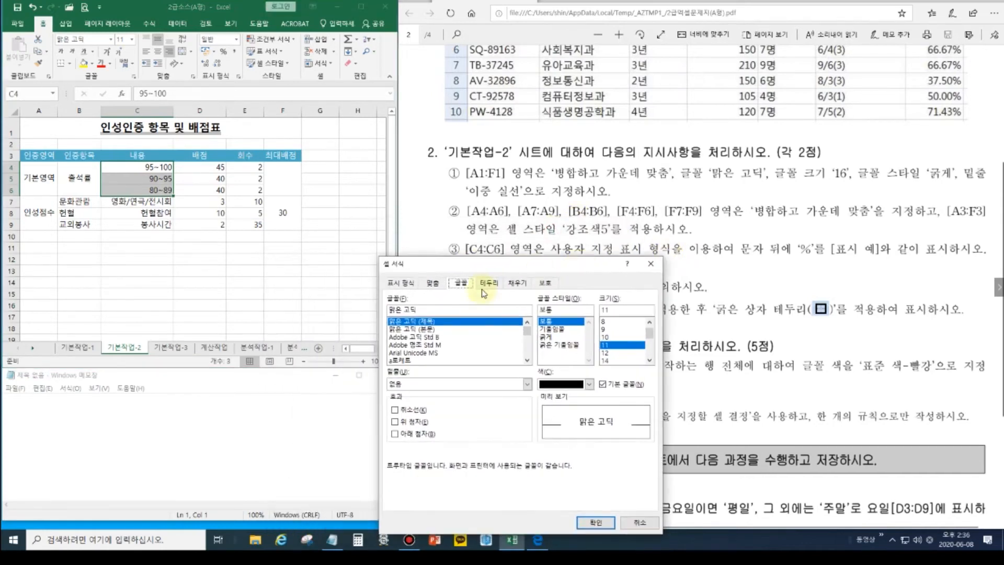
click(401, 285)
drag(471, 268, 531, 300)
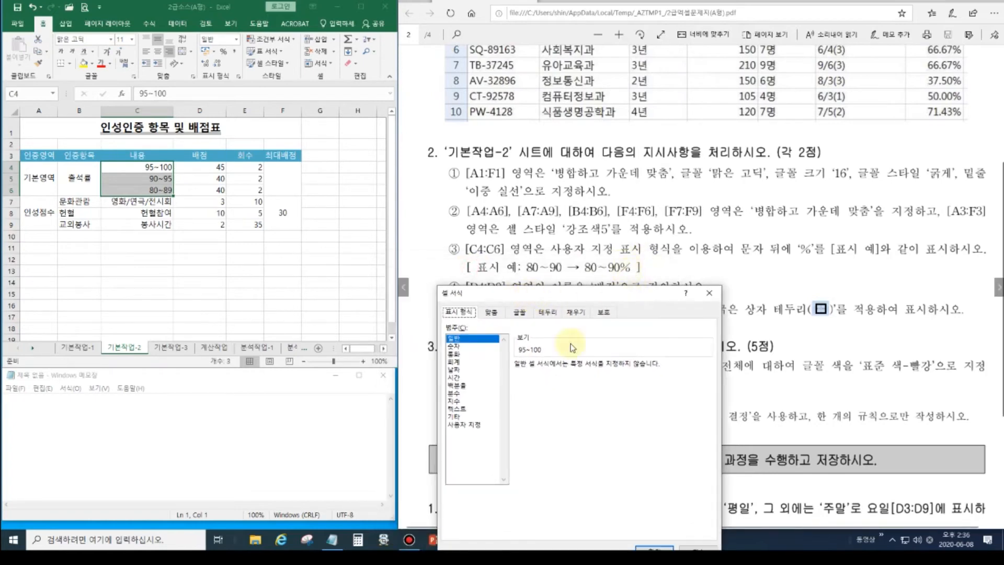
click(462, 425)
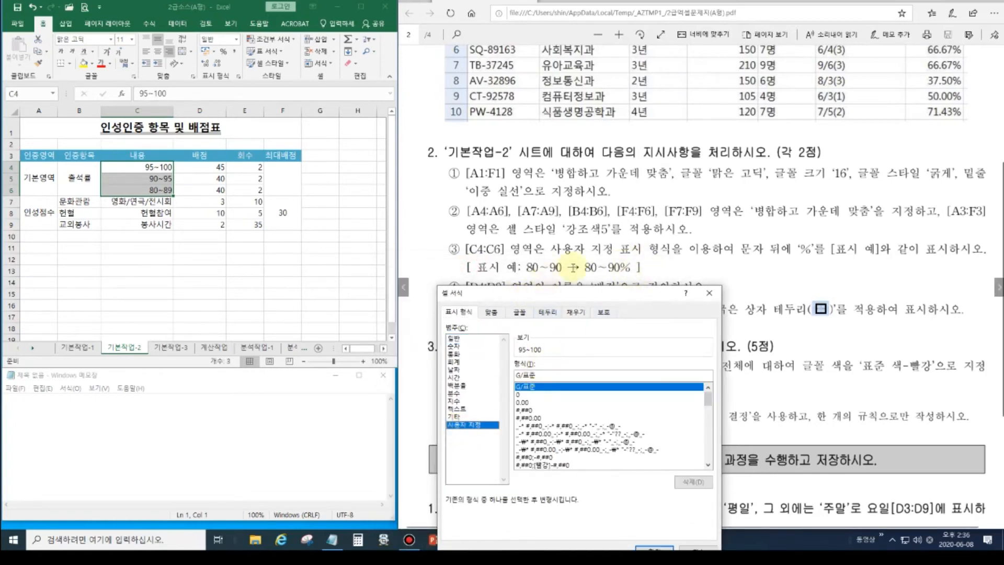
drag(709, 398, 710, 453)
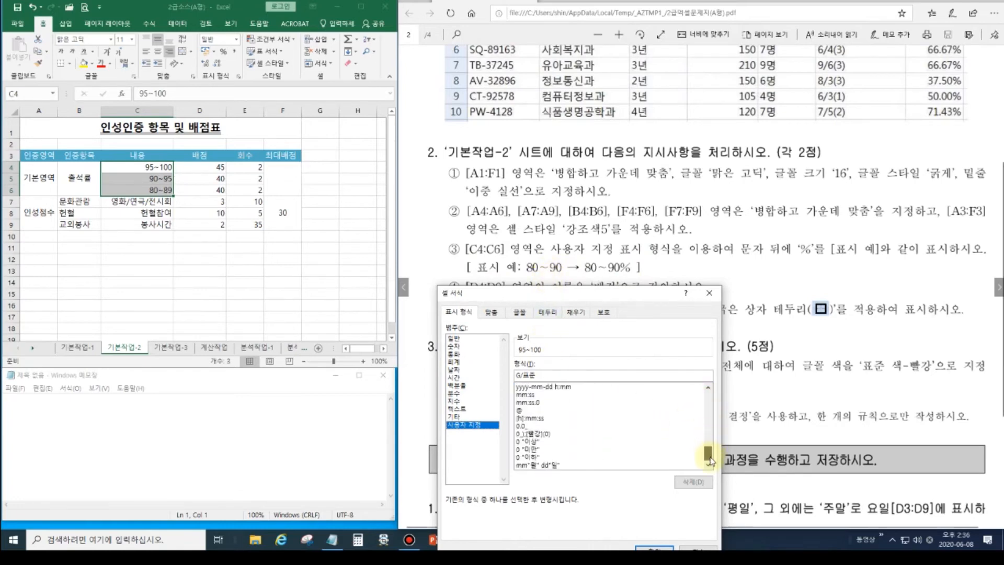
click(520, 410)
click(528, 376)
text(%)
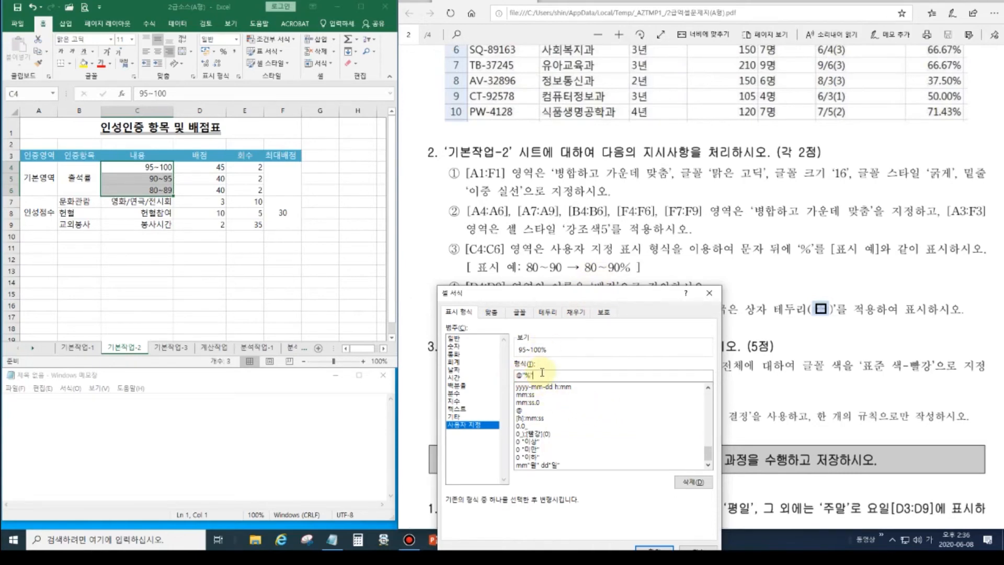
Step: Copy the format code @"%" into Notepad and shift it down to the second line
drag(542, 372, 503, 376)
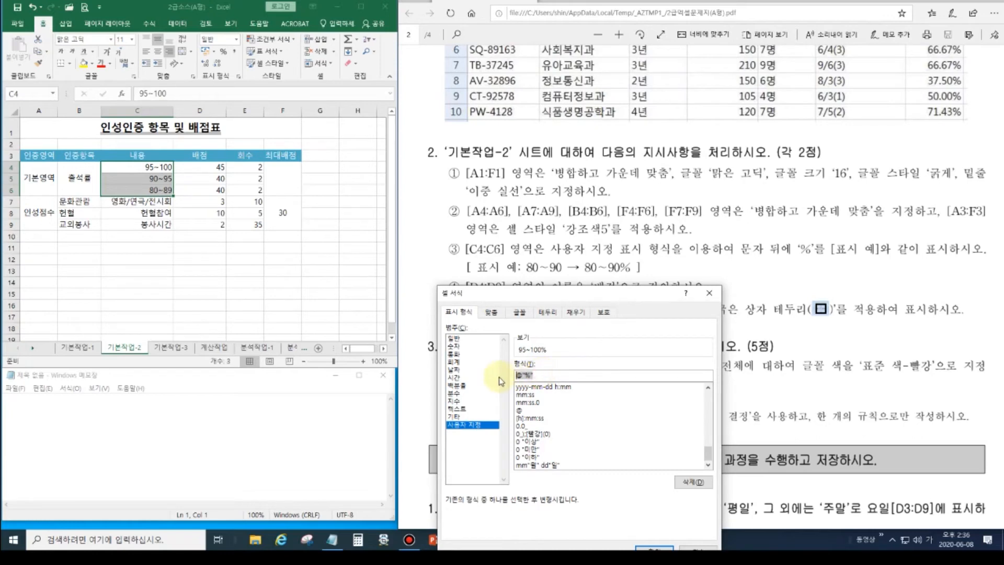
key(ctrl+c)
click(209, 426)
key(ctrl+v)
click(9, 404)
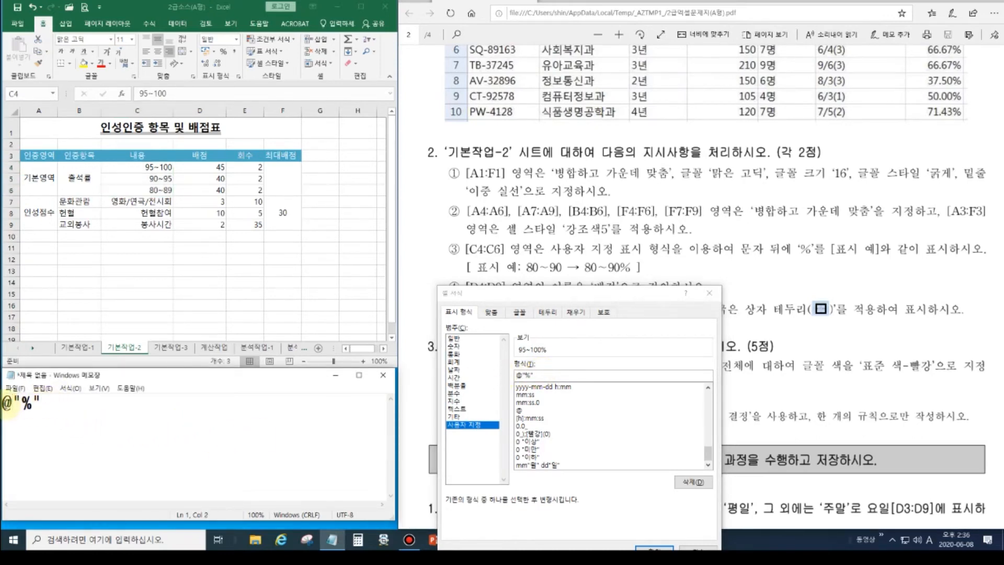
key(Return)
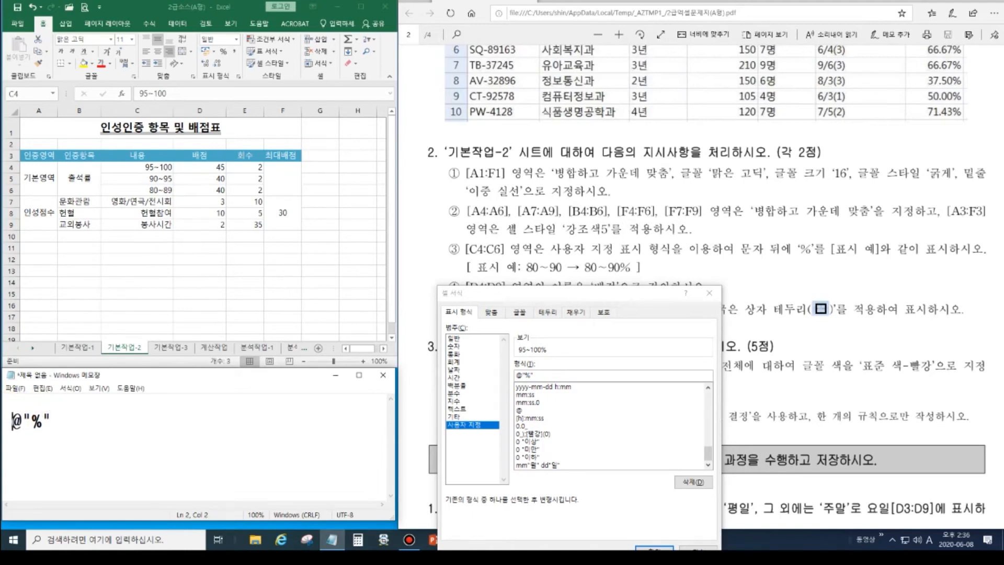
Step: Write the note 문자대표 above the format code in Notepad, and apply the custom format to C4:C6
text(ANOW)
key(BackSpace)
key(BackSpace)
key(BackSpace)
key(BackSpace)
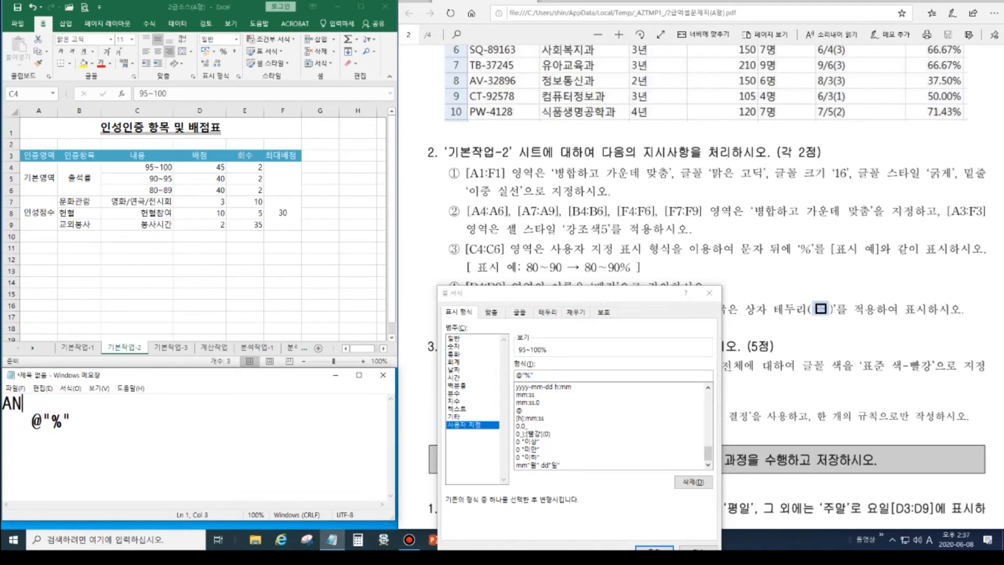
key(Hangul)
text(문자대표)
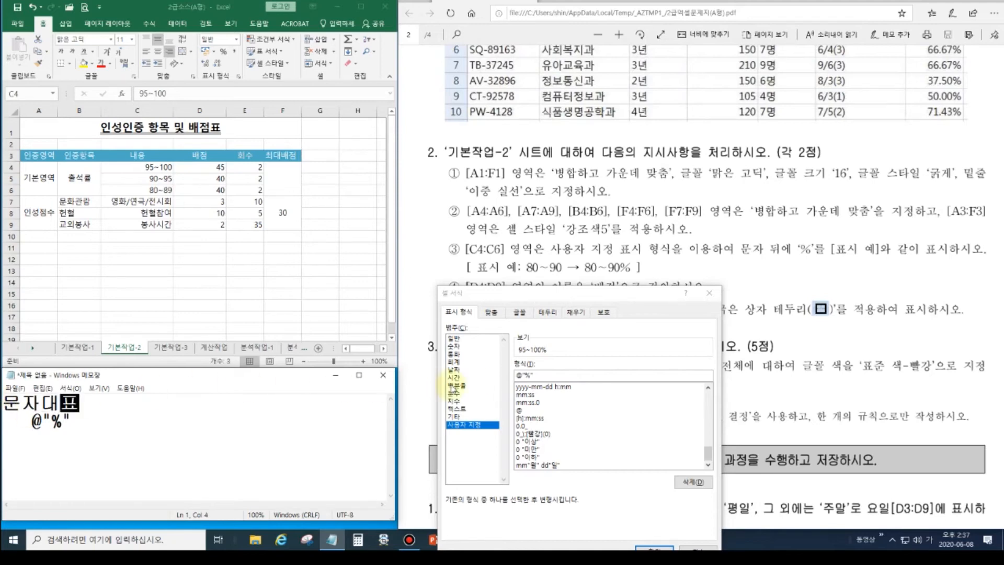
click(660, 548)
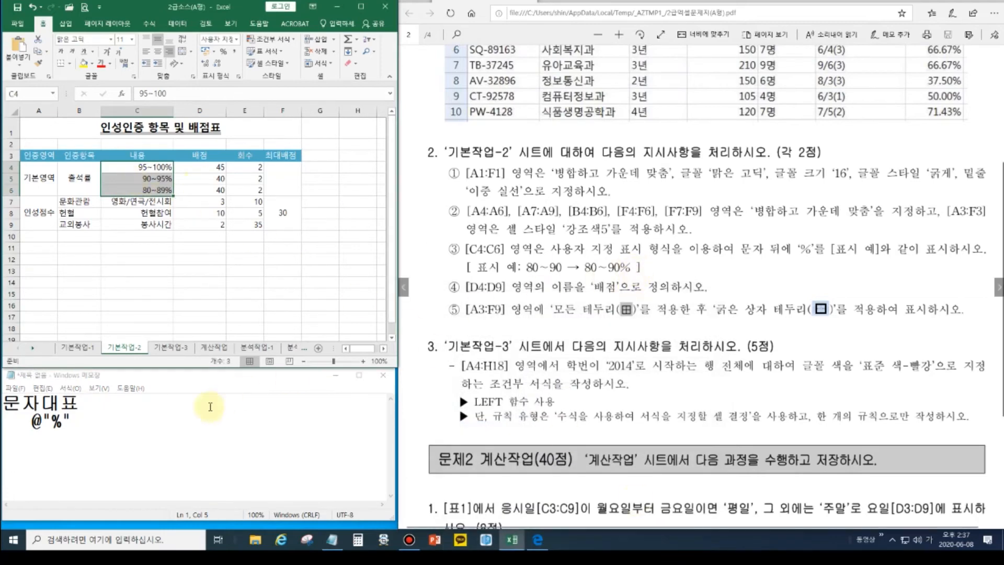
click(265, 467)
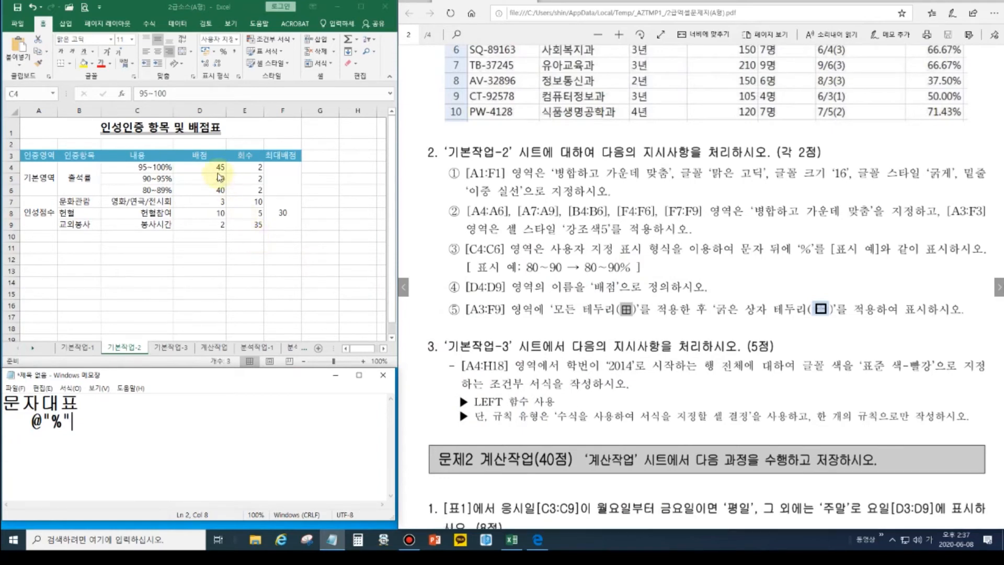
Step: Switch back to Excel and define the name 배점 for the range D4:D9
key(alt+Tab)
drag(215, 167, 211, 229)
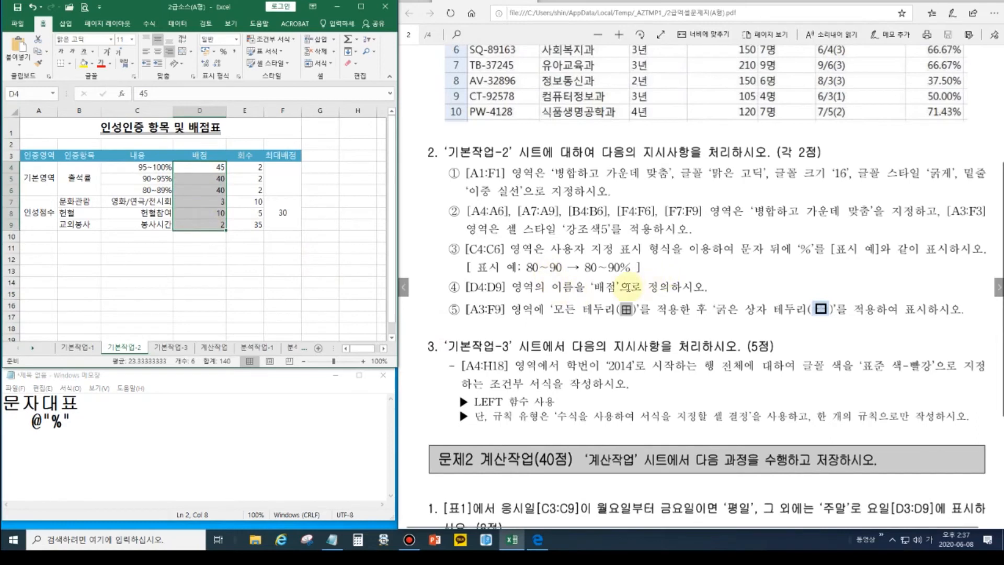
key(ctrl+q)
click(217, 190)
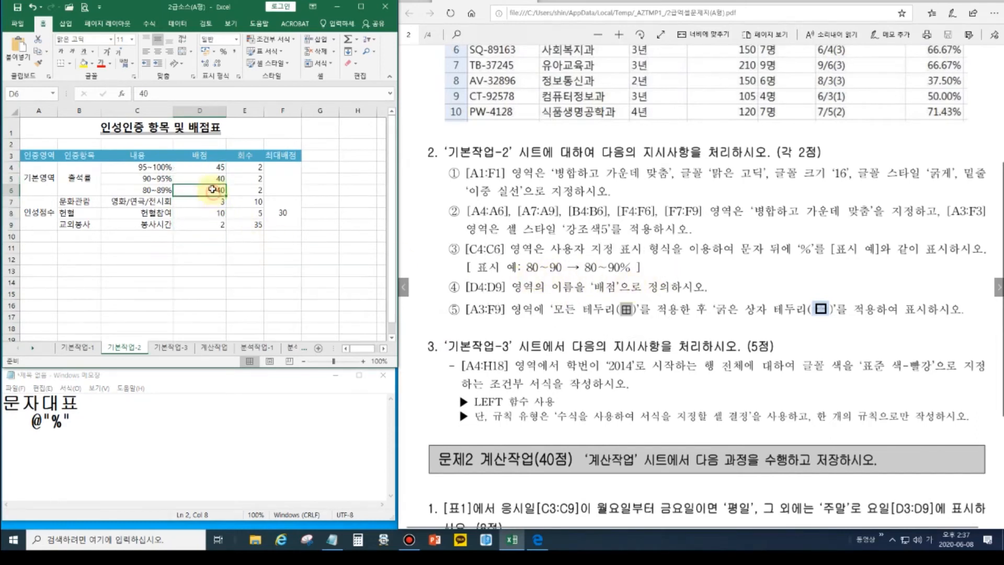
drag(218, 168, 220, 224)
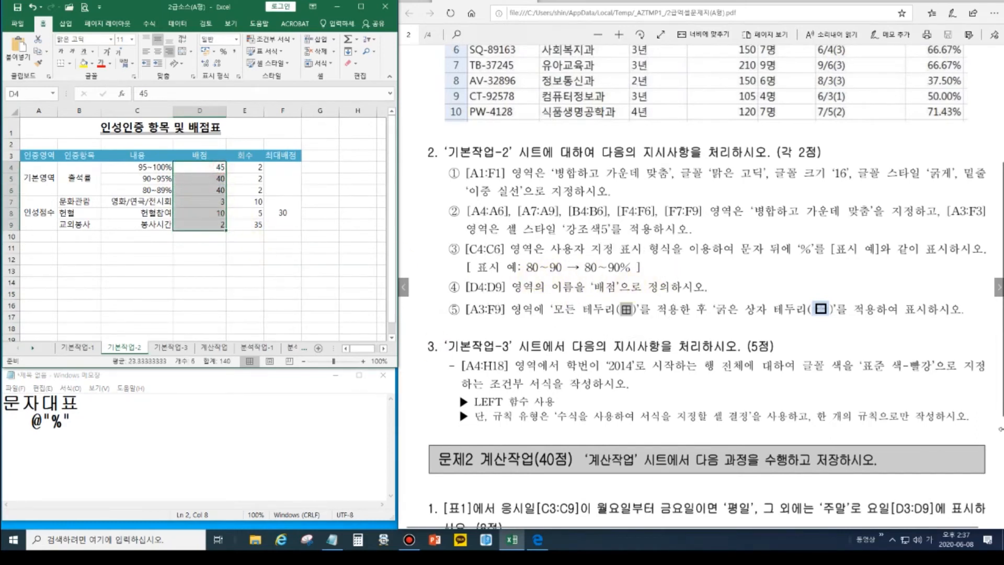
key(ctrl+q)
click(21, 93)
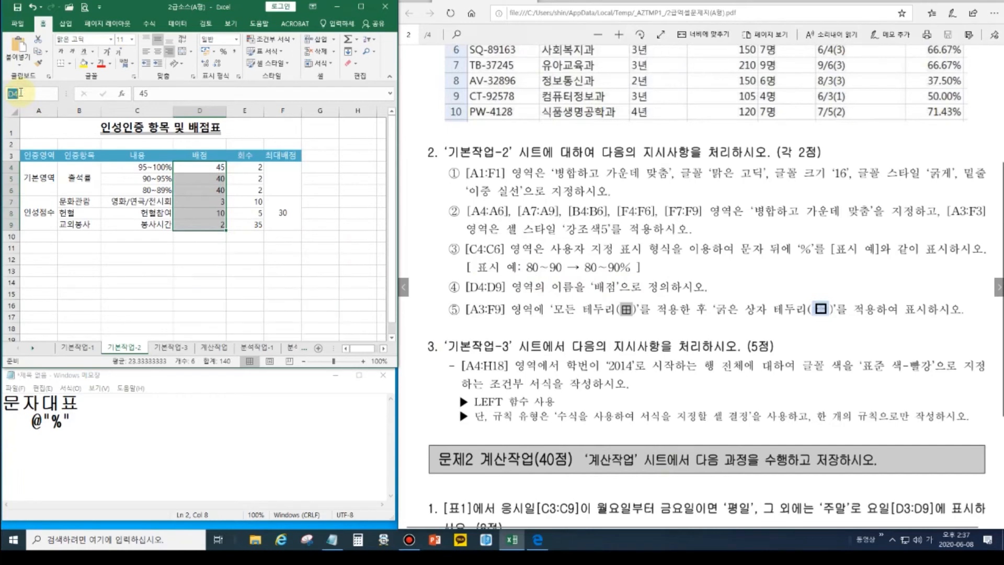
text(배점)
key(Return)
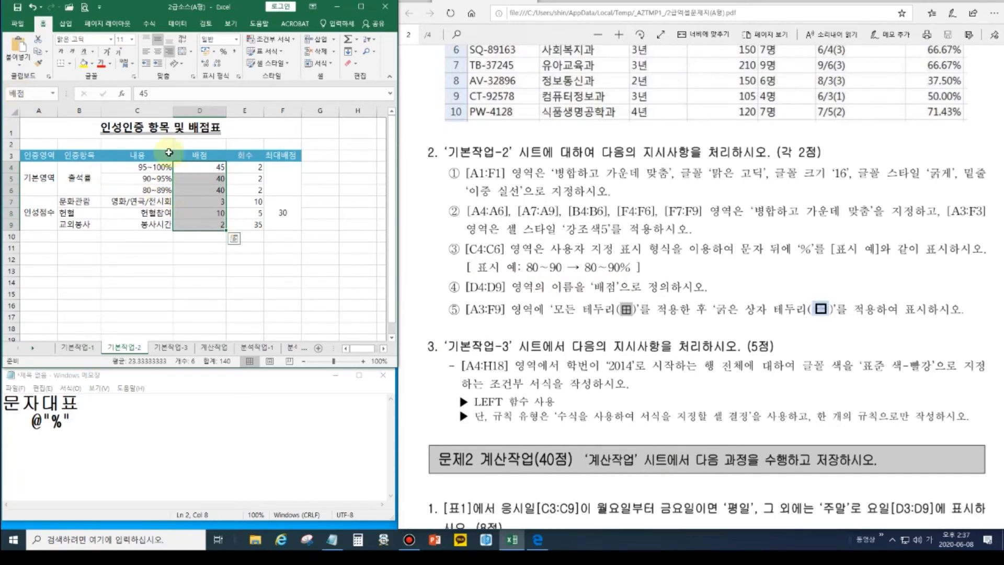
Step: Check the defined name 배점 and the range it refers to in the Name Manager
click(149, 24)
key(ctrl+q)
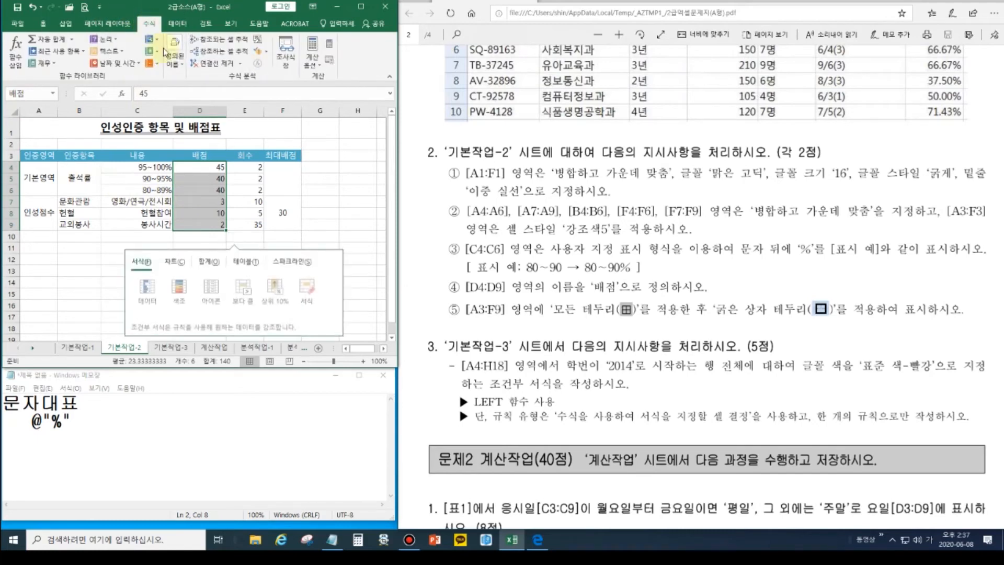
click(175, 64)
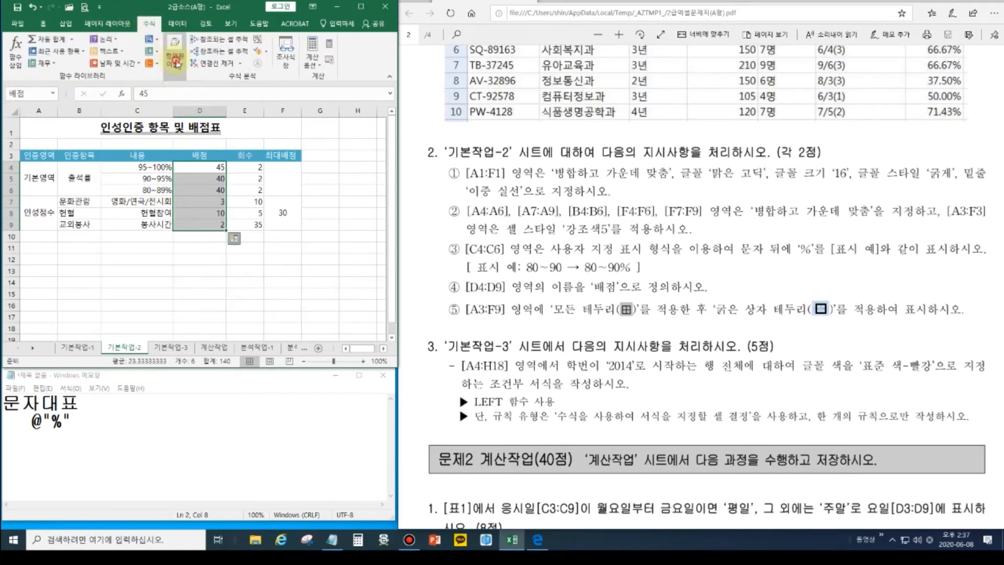
click(176, 105)
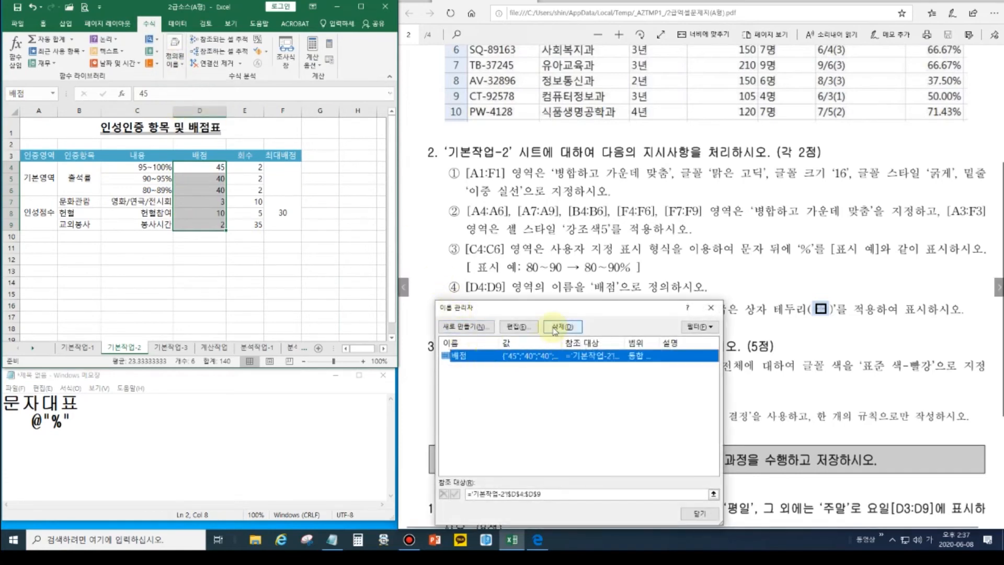
key(ctrl)
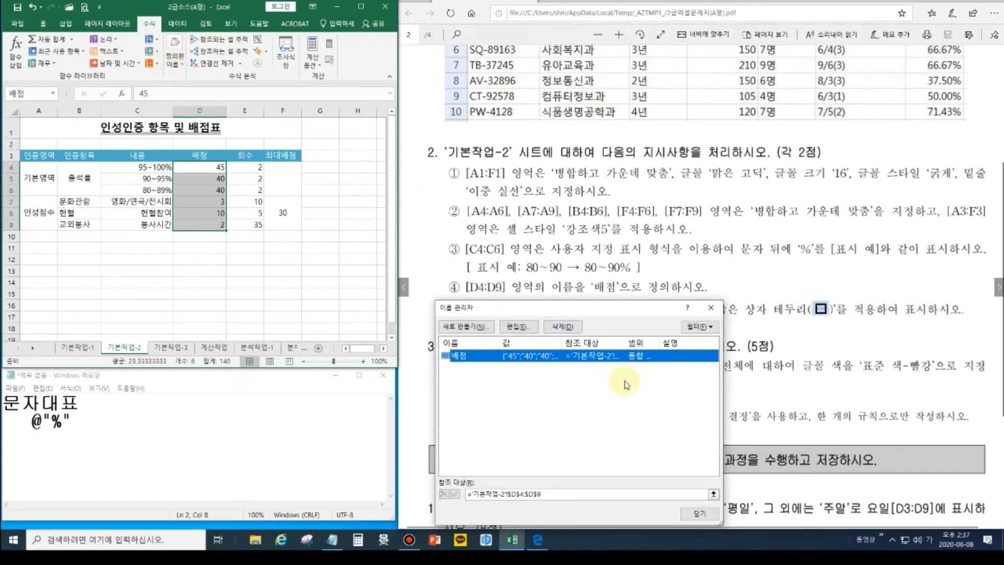
click(711, 309)
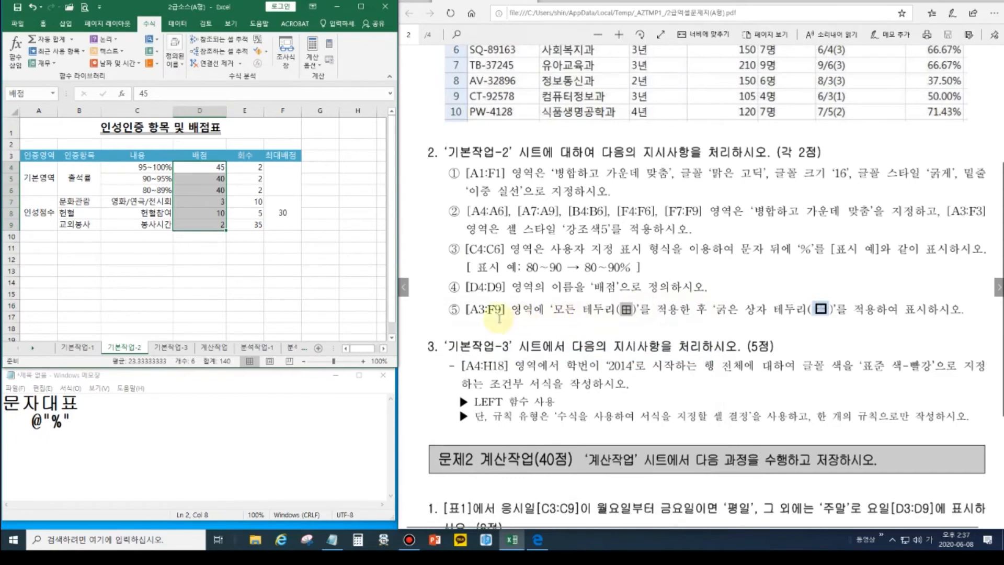
Step: Apply all borders to A3:F9 and add a thick outside border around the range
click(133, 260)
drag(44, 160, 280, 215)
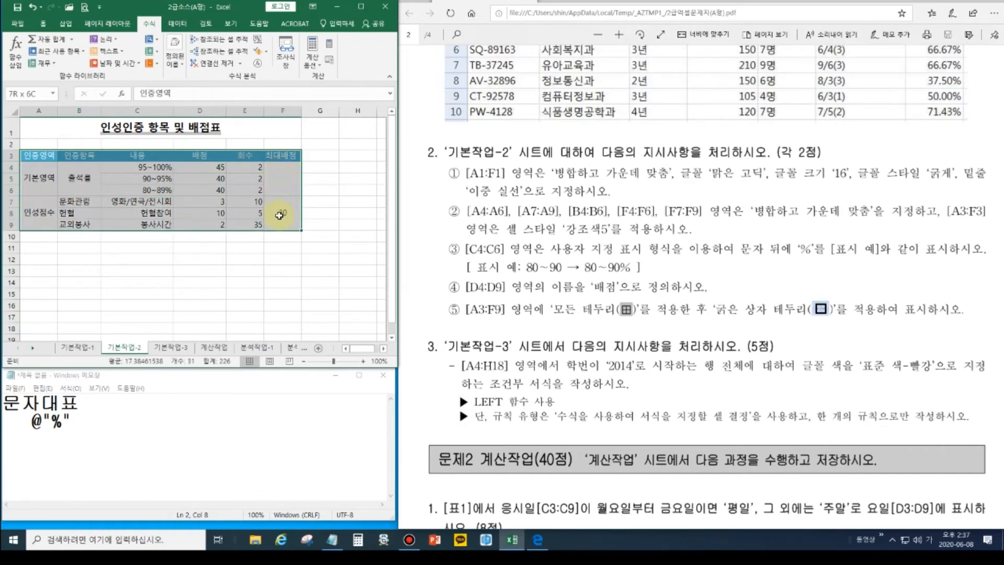
click(43, 23)
click(70, 63)
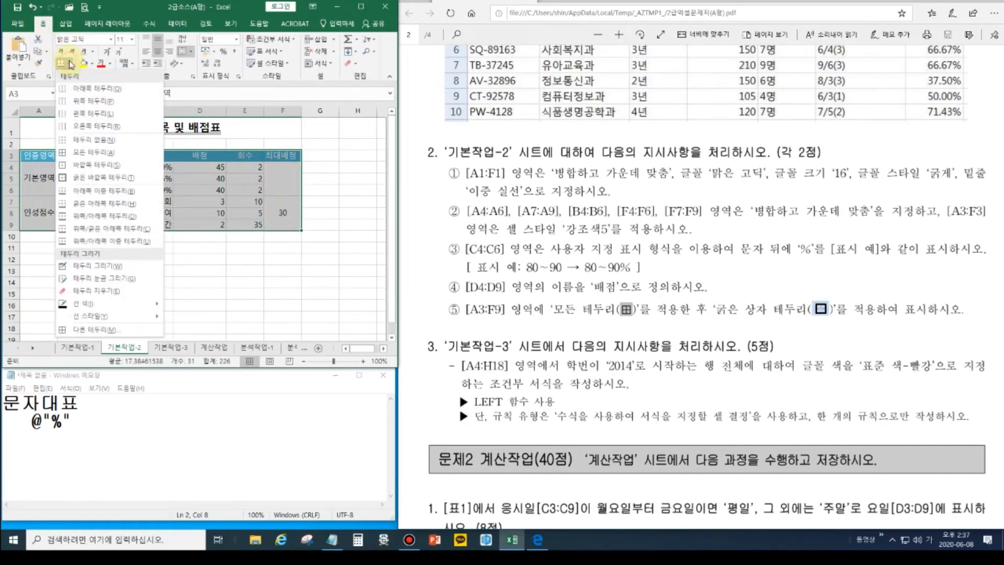
click(89, 154)
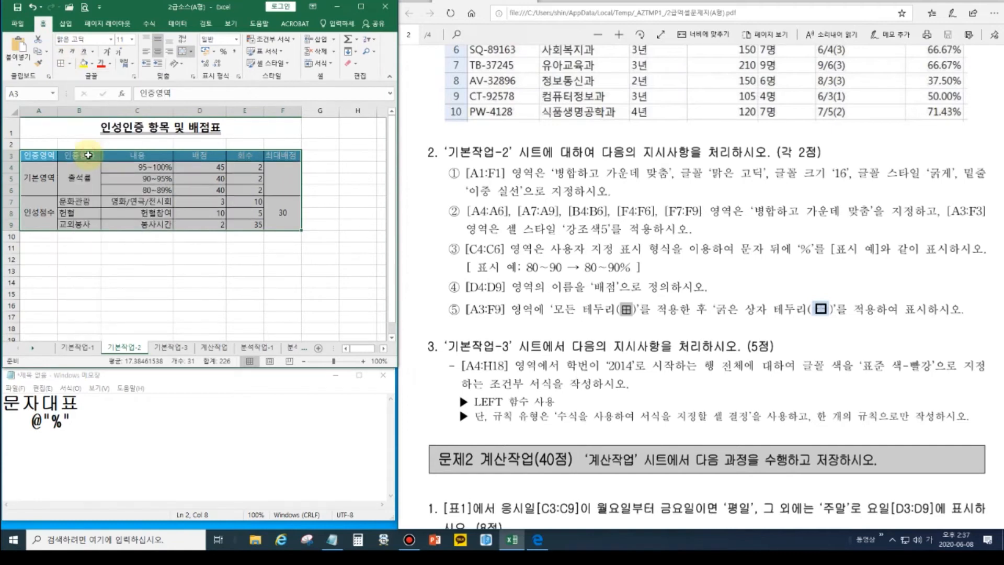
click(69, 64)
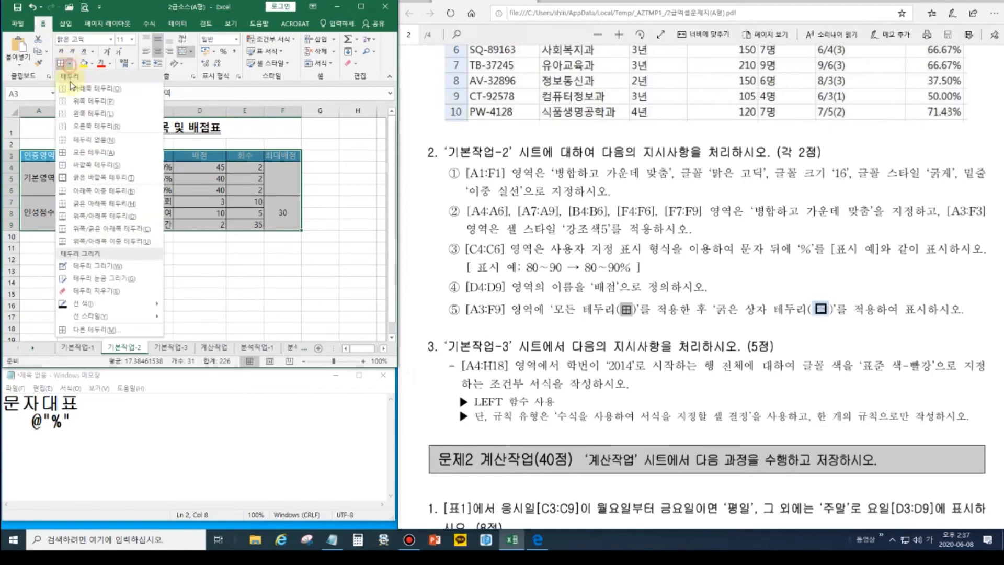
click(94, 178)
click(129, 269)
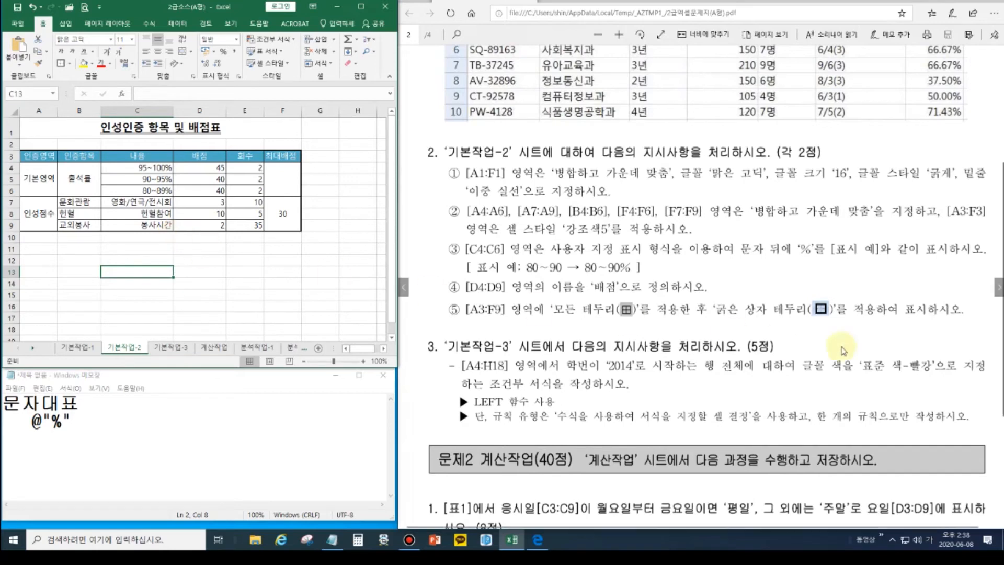
Step: Open the 기본작업-3 sheet and look through column A for student numbers starting with 2014
click(168, 349)
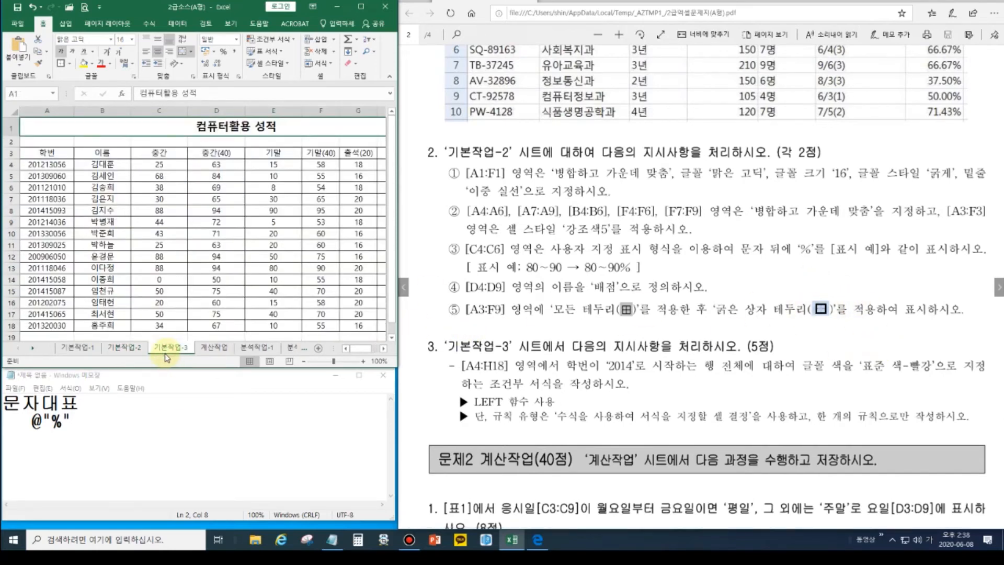
click(39, 165)
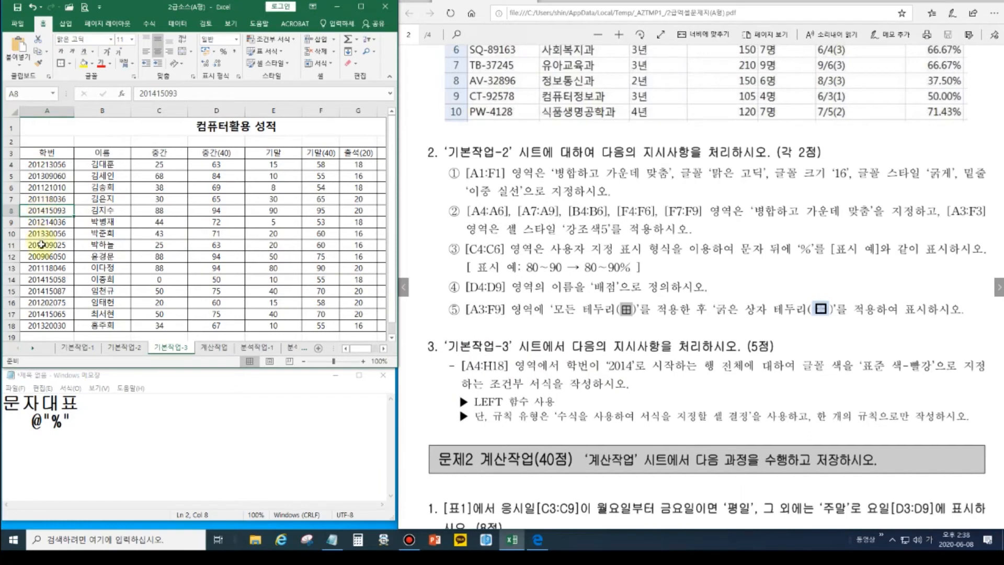
click(46, 281)
click(46, 291)
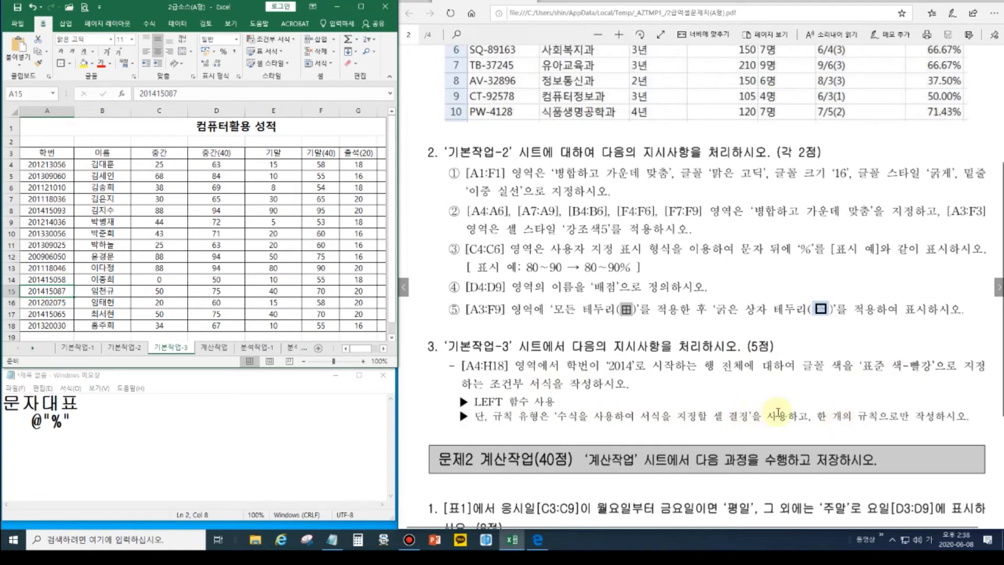
Step: Mark 조건부 서식을 작성 and 행 전체 in the task 3 instructions with rectangles, and clear the marks
click(993, 2)
click(996, 80)
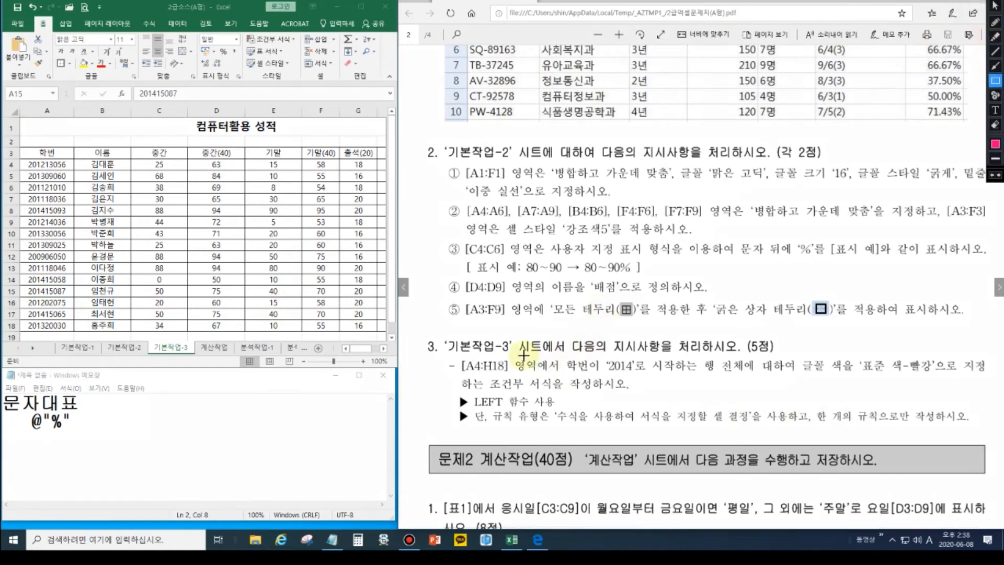
mouse_move(488, 376)
mouse_down()
mouse_move(595, 393)
mouse_move(579, 392)
mouse_up()
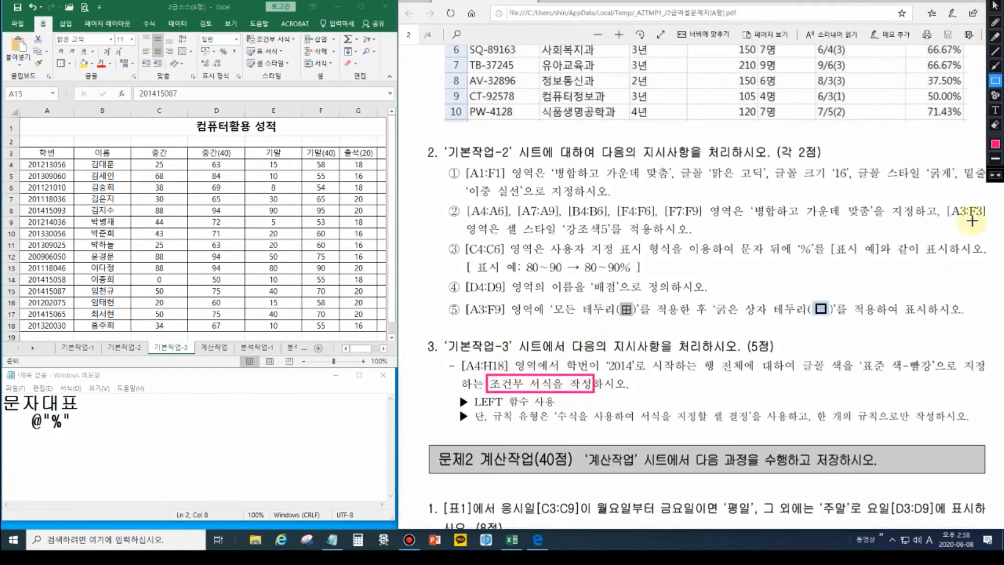
drag(696, 356, 747, 375)
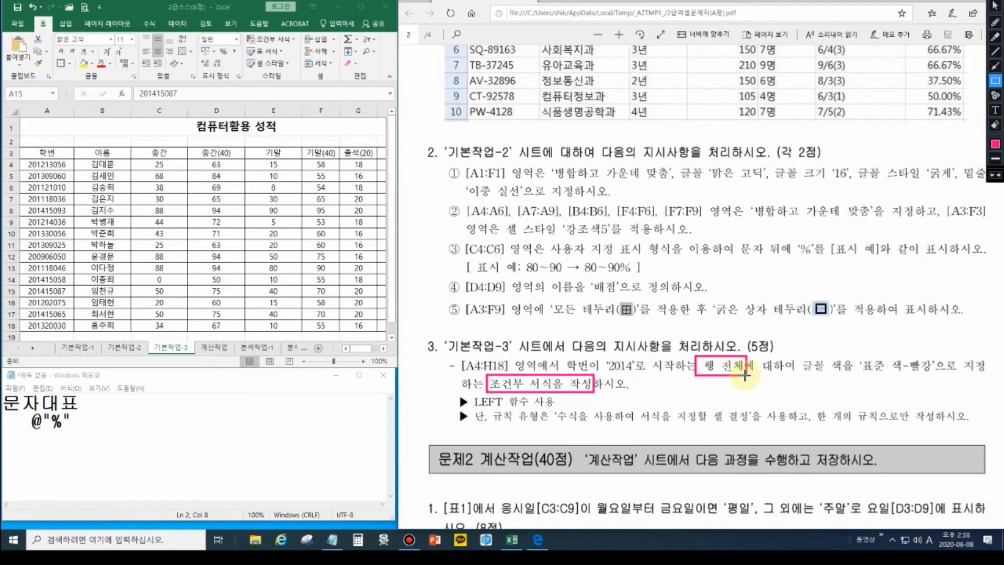
key(Escape)
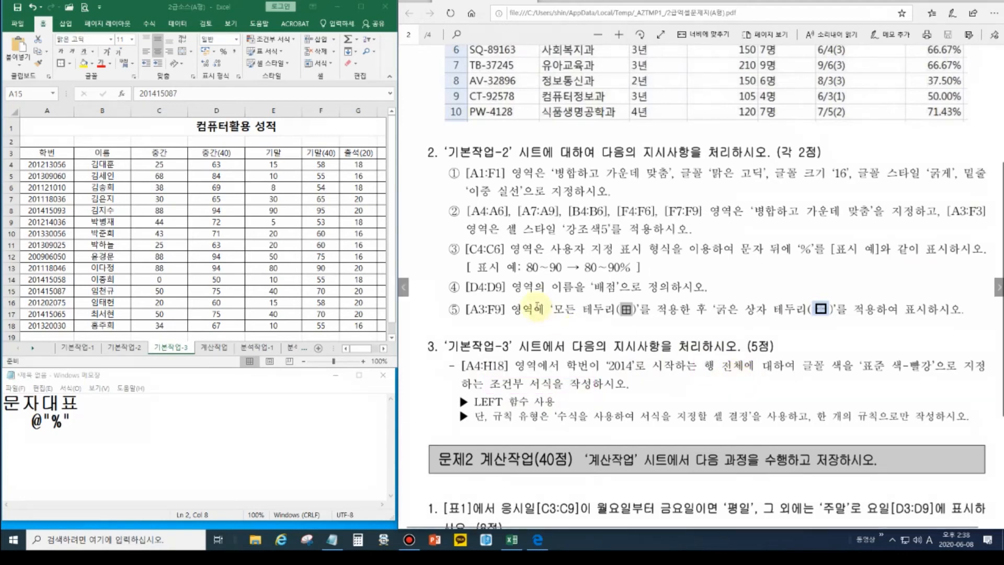
Step: Widen the Excel window to show column H and select the data range A4:H18
drag(398, 234, 432, 249)
click(84, 189)
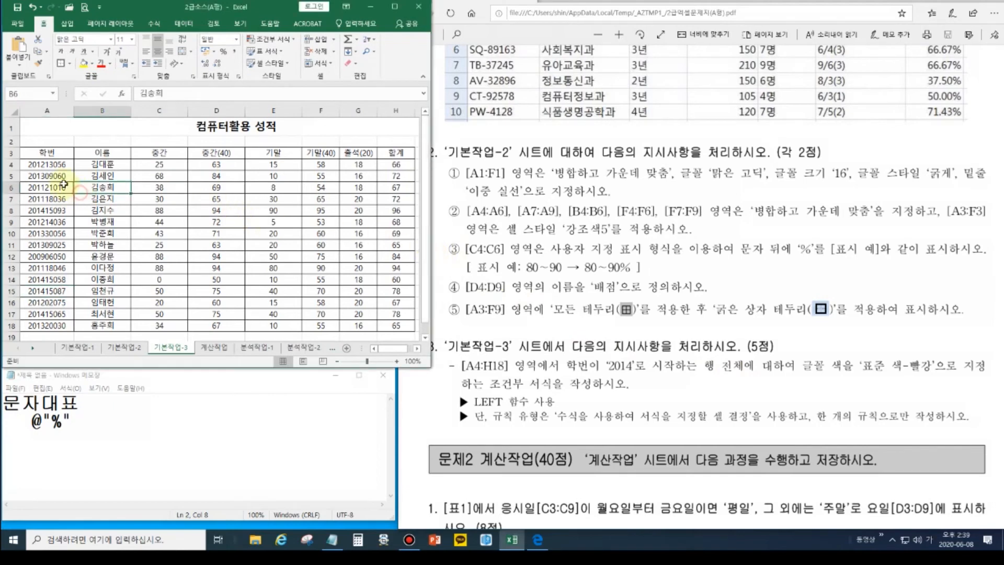
drag(36, 165, 395, 326)
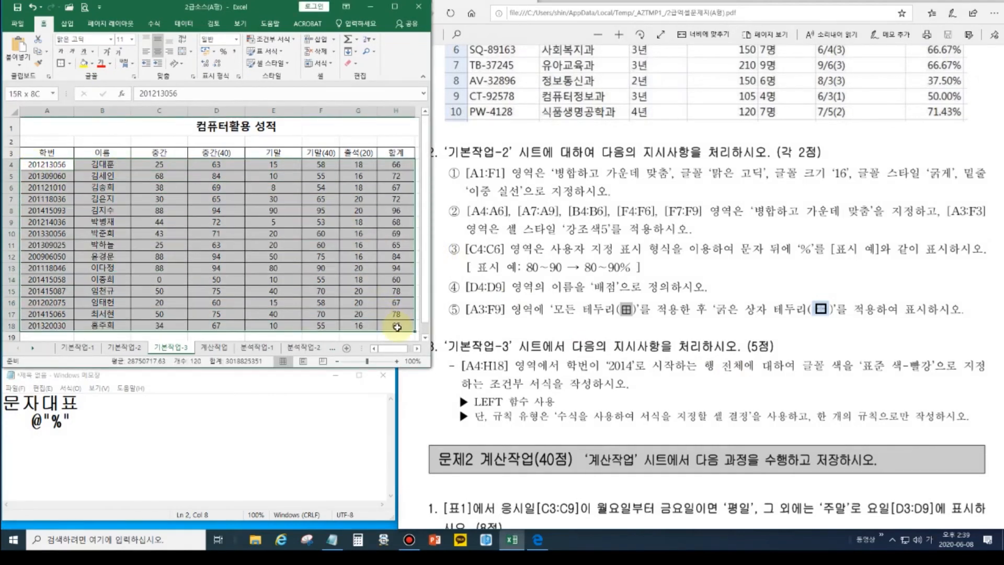
Step: Outline A4:H18 and mark the red font and whole-row requirements in the instructions, and clear the marks
click(974, 1)
click(996, 81)
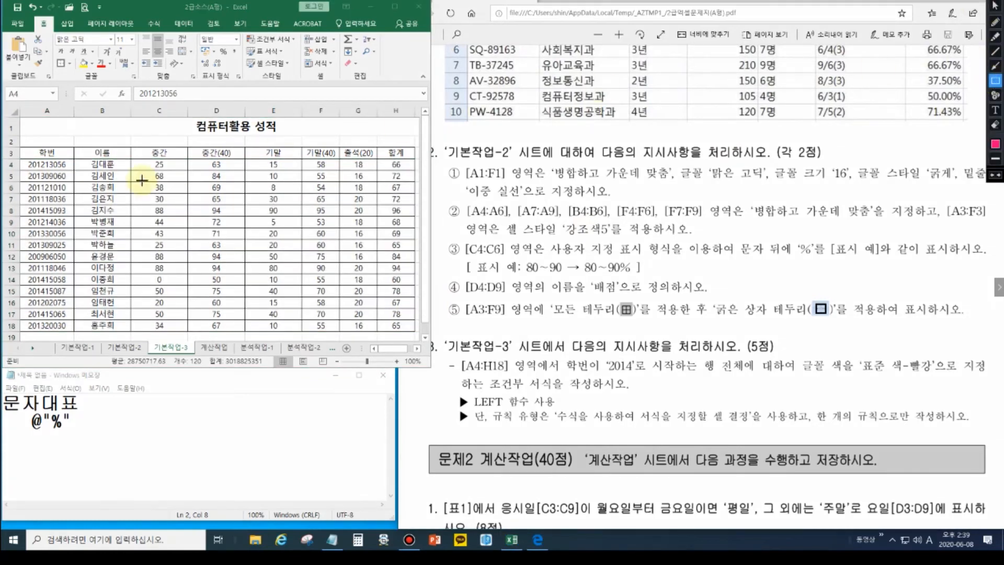
drag(21, 159, 416, 331)
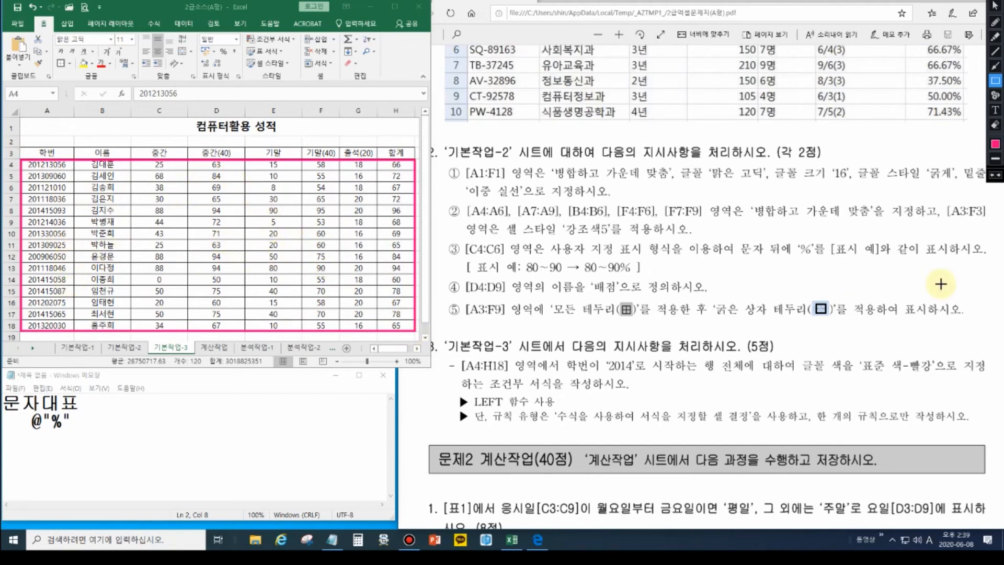
drag(857, 353, 989, 382)
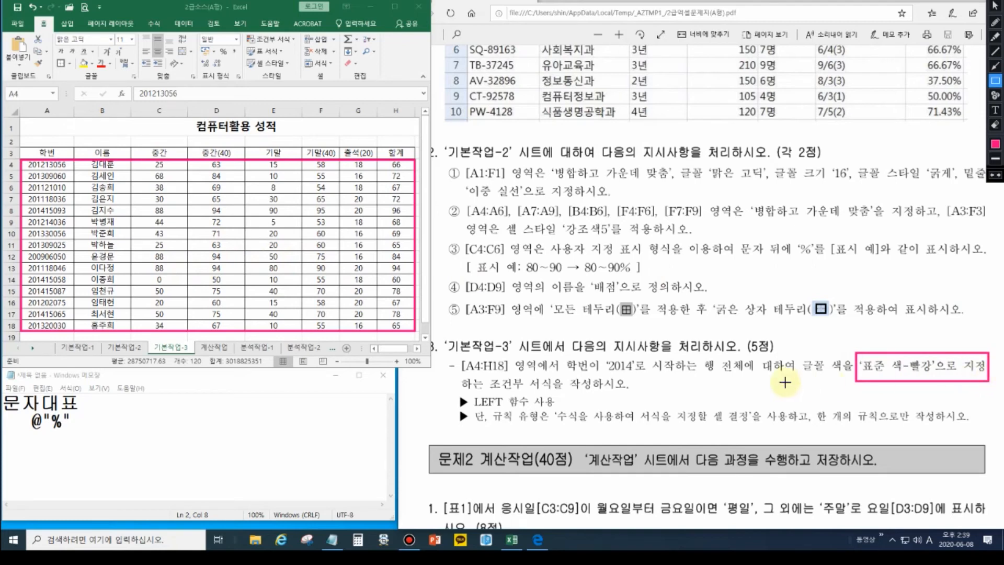
drag(702, 355, 759, 382)
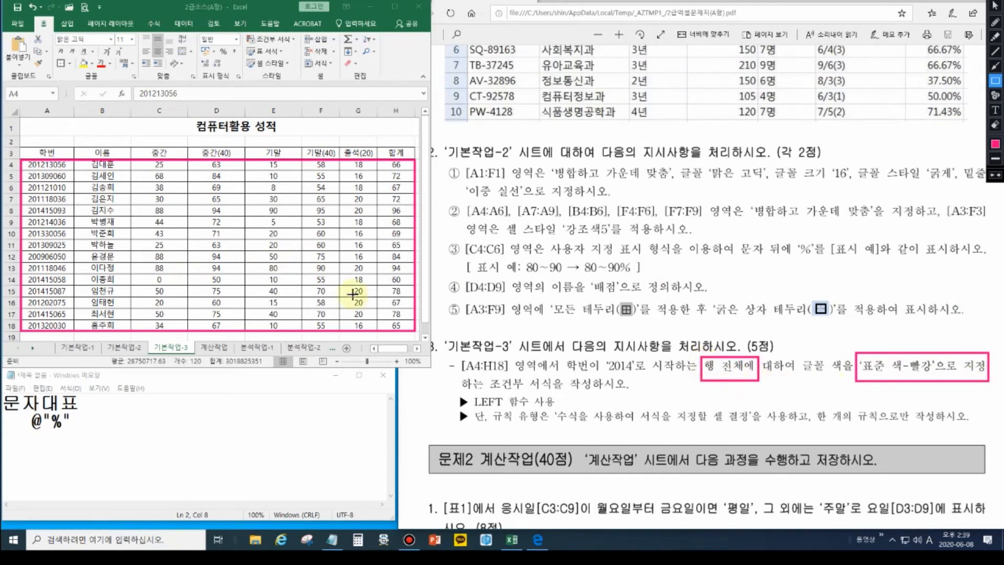
key(Escape)
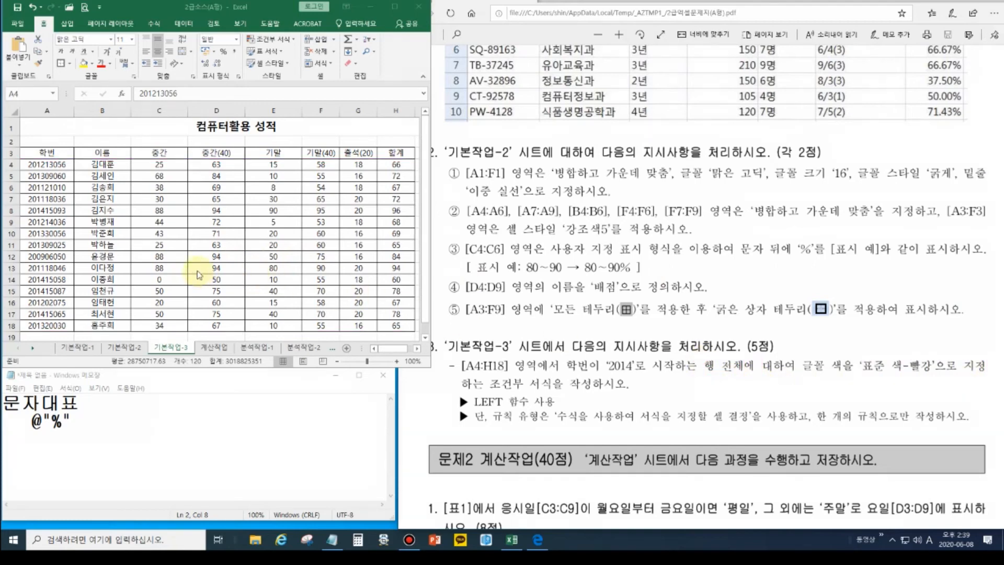
Step: Start a new conditional formatting rule for A4:H18 that uses a formula to determine which cells to format
click(61, 163)
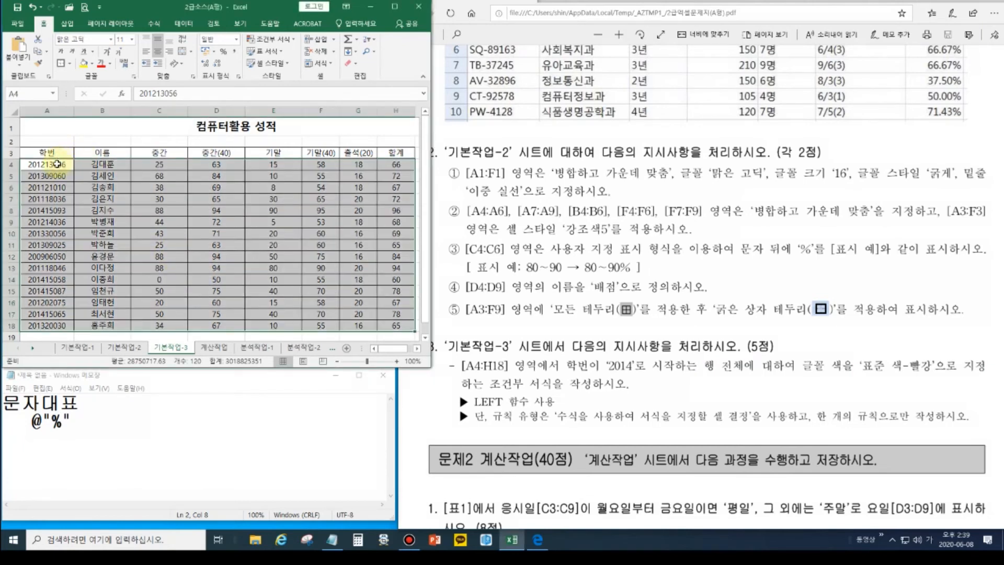
drag(57, 164, 392, 329)
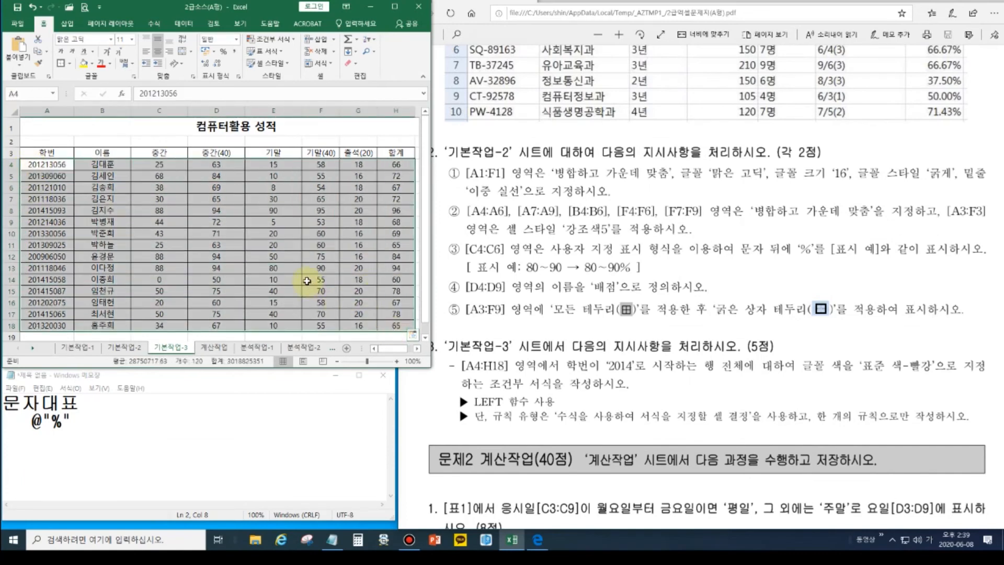
key(ctrl+q)
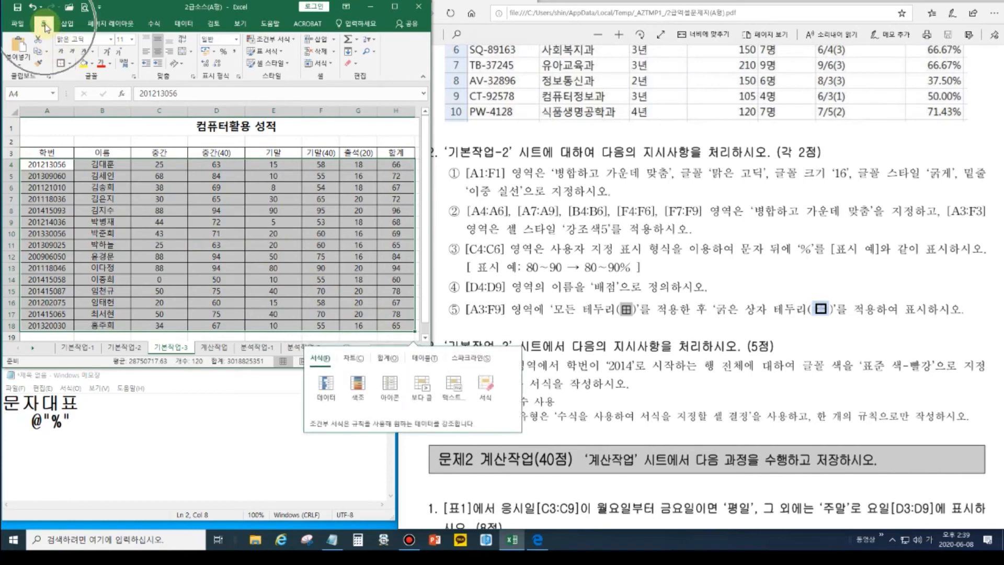
click(271, 40)
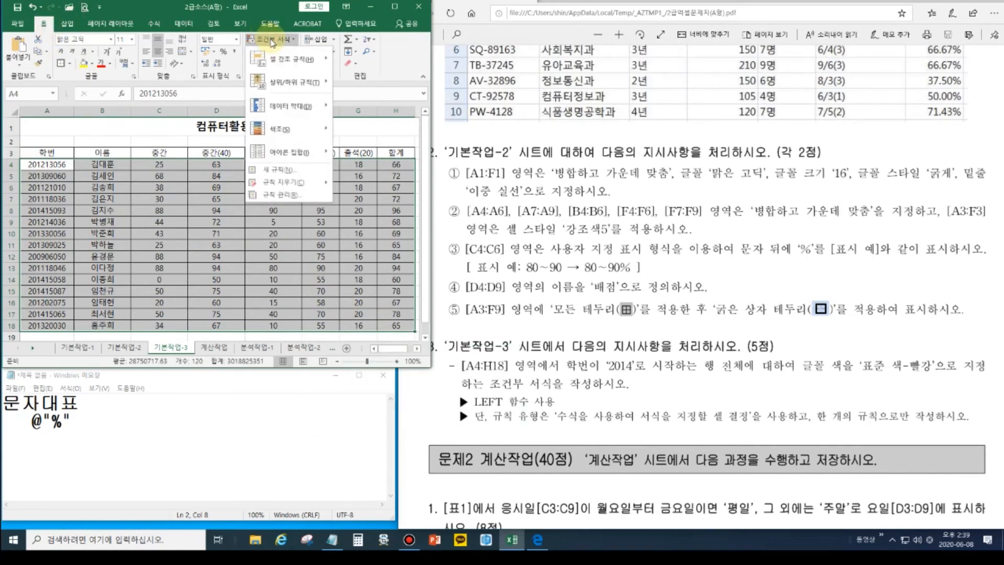
click(296, 171)
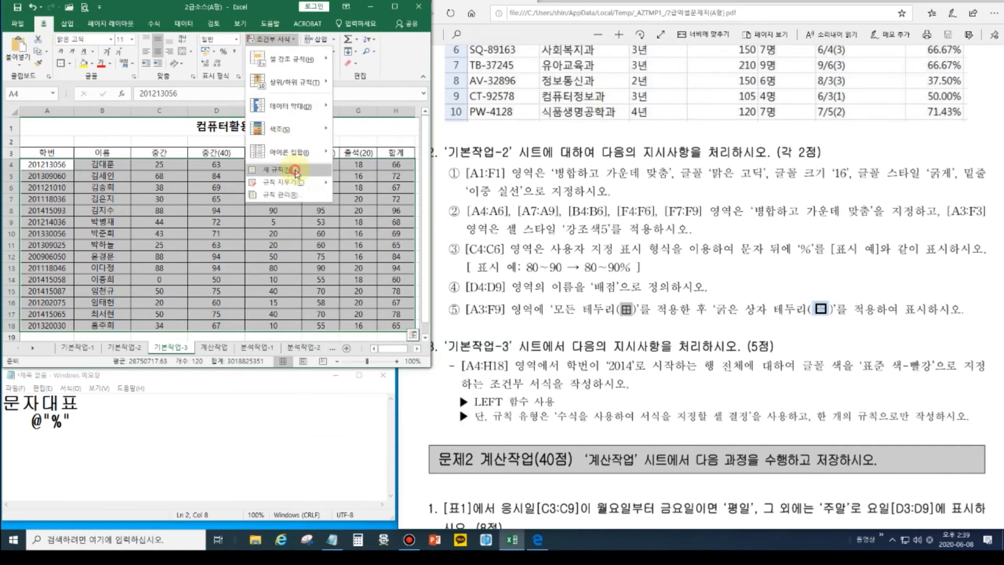
drag(523, 303, 227, 192)
click(186, 274)
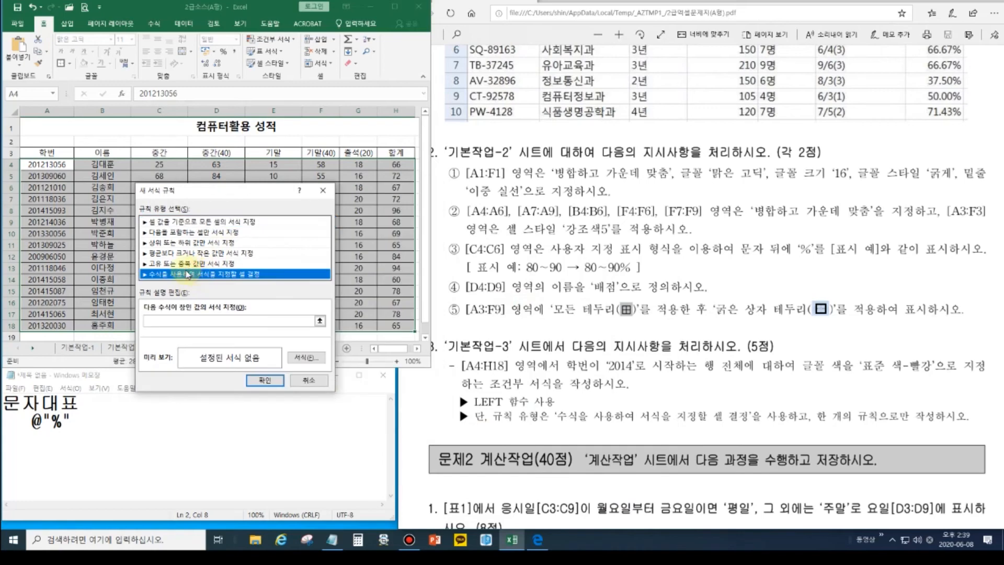
Step: Move the rule dialog clear of the first student number and enter its cell reference =$A$4 as the formula
click(177, 321)
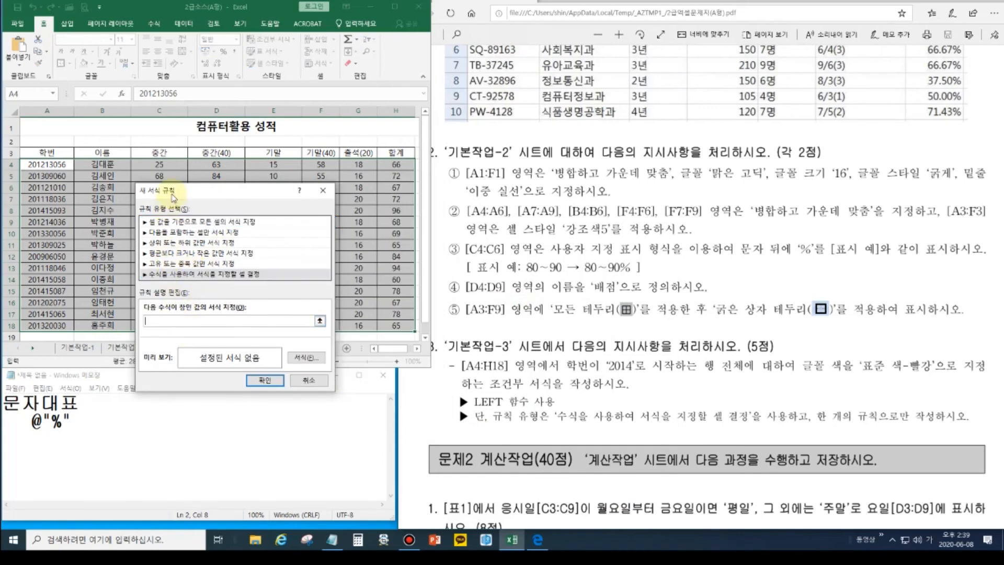
drag(179, 193, 222, 225)
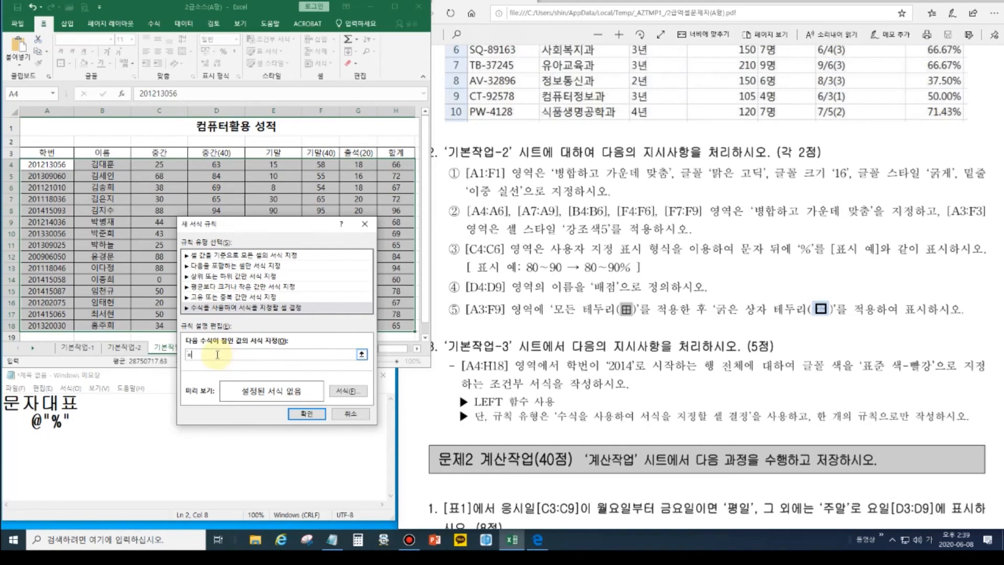
click(44, 164)
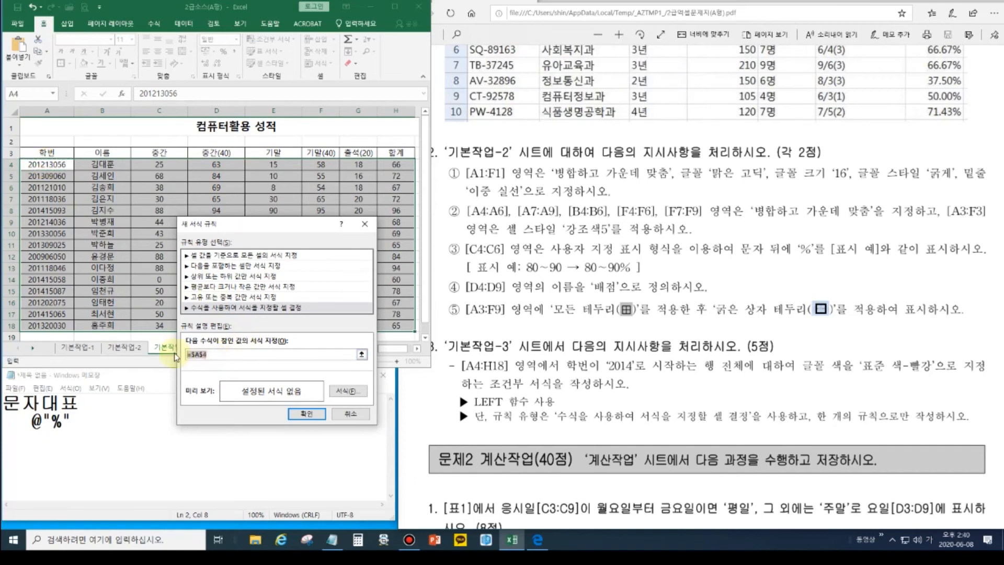
Step: Switch to Notepad, insert blank lines above the 문자대표 note, and paste the reference =$A$4 there
click(103, 442)
drag(105, 423, 10, 400)
click(10, 400)
key(Return)
key(Return)
key(Return)
key(Return)
key(Return)
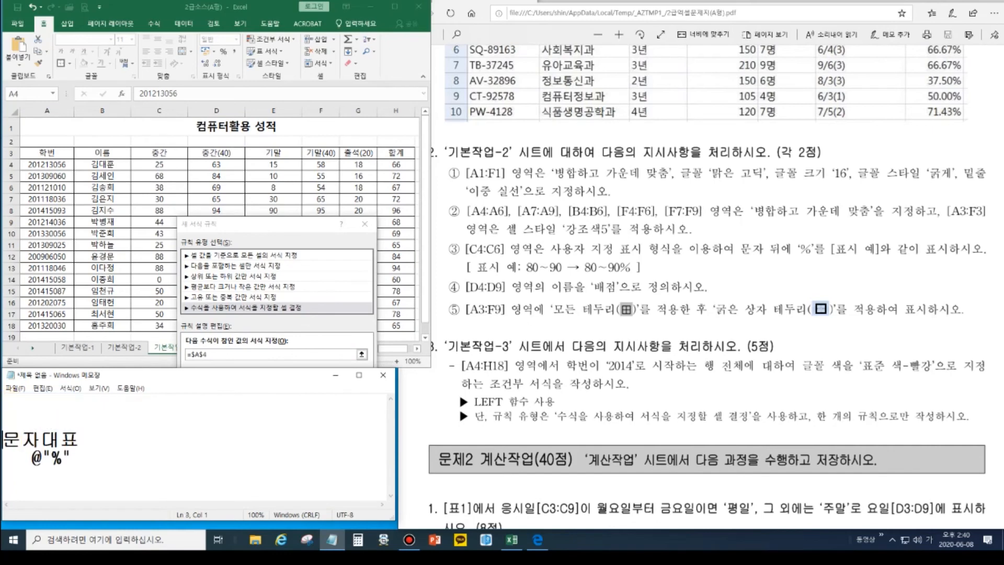
key(ctrl+v)
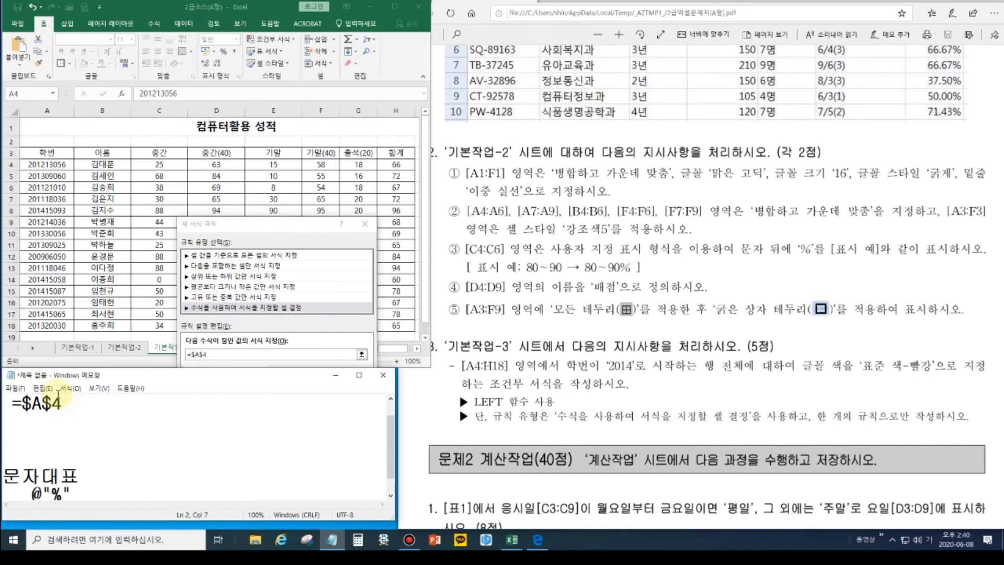
Step: Add the heading 절대주소 on its own line above =$A$4 in the Notepad notes
key(Return)
key(Up)
key(Return)
key(Up)
text(절대주소)
click(67, 421)
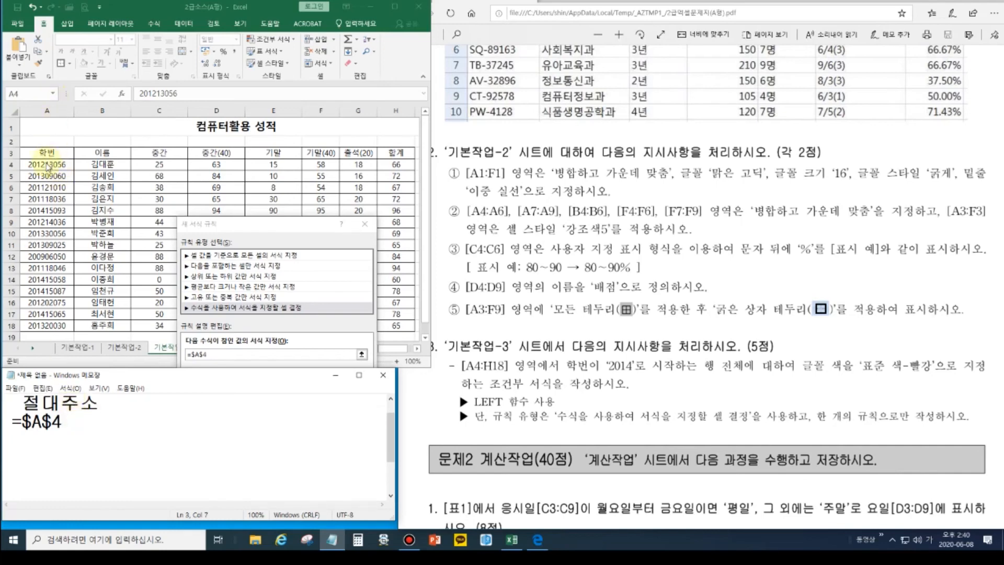
Step: List A 5, A 6 and A 7 on separate lines below =$A$4, and return to the end of that reference
key(Return)
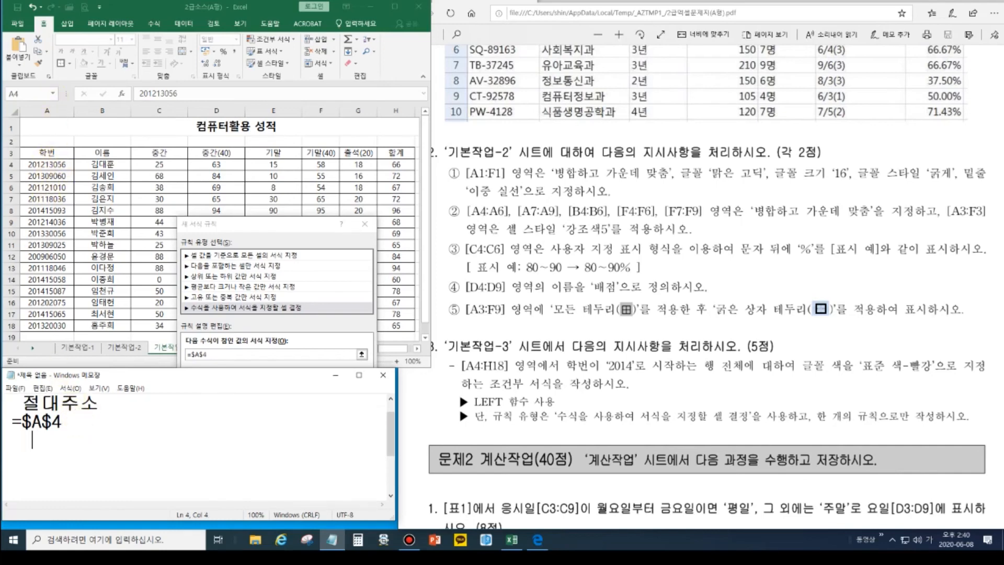
key(Hangul)
text(A)
text( 5)
text(A 6)
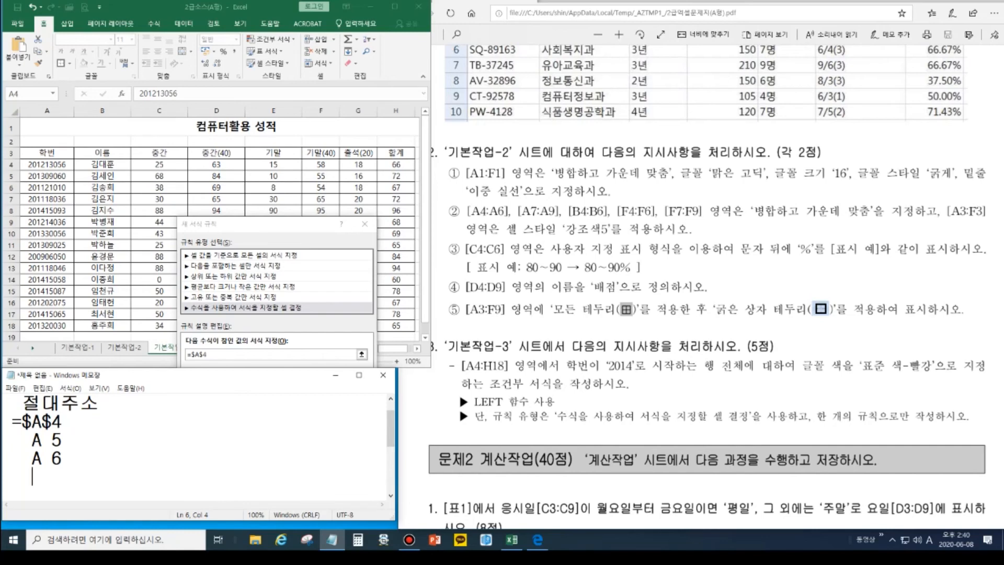
text(7)
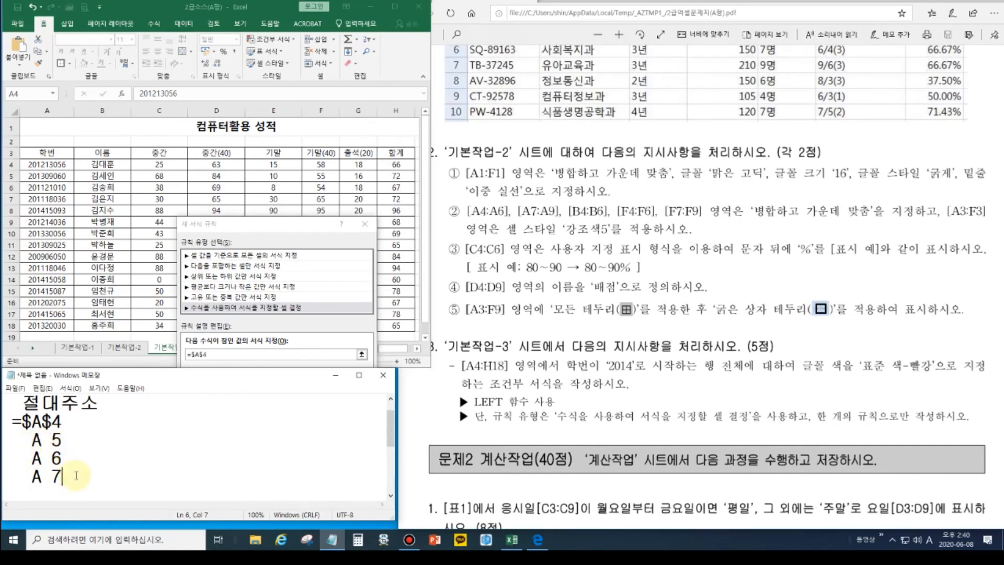
click(109, 401)
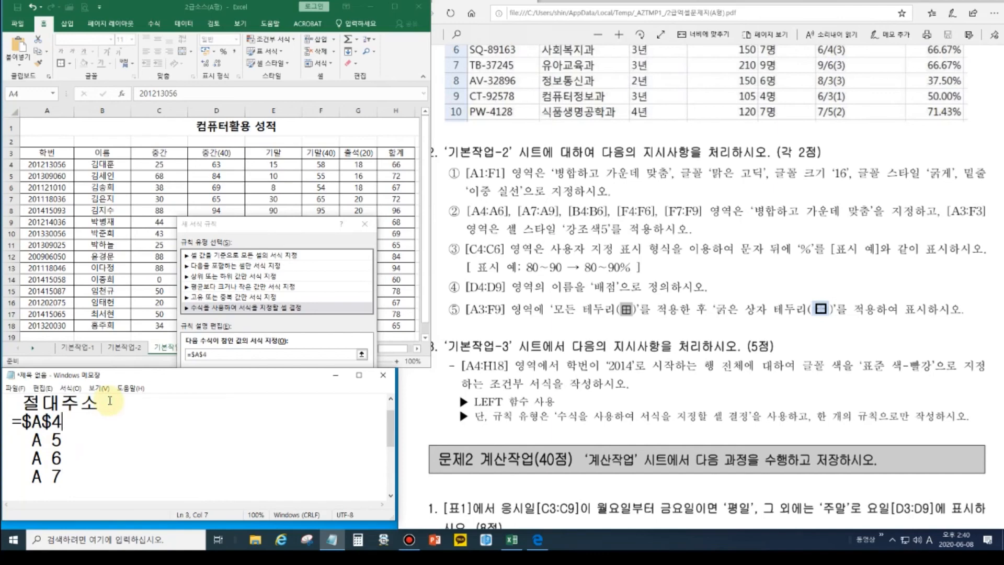
Step: Make the reference absolute for the column only, as =$A 4 in the Notepad notes and =$A4 in the rule formula
key(Delete)
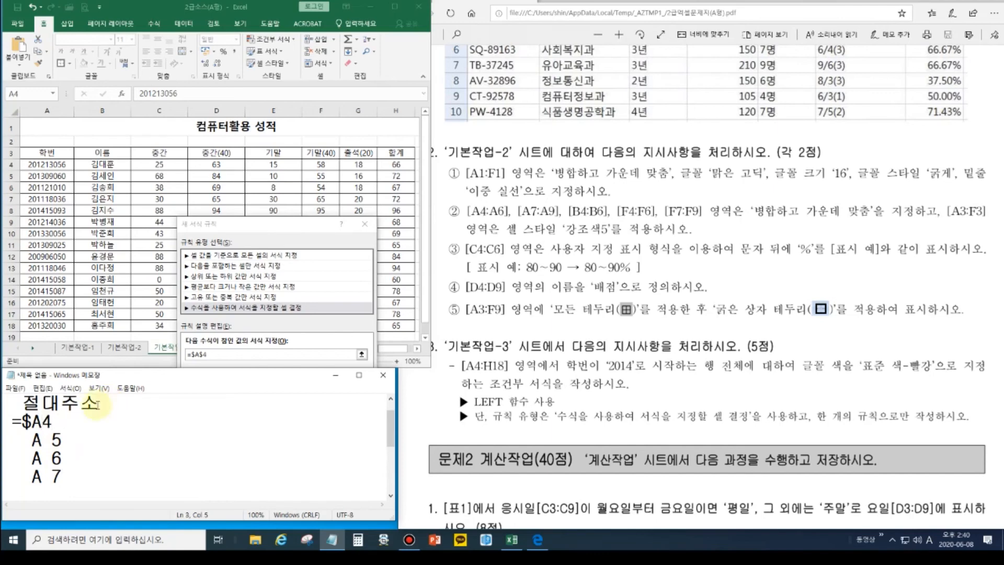
click(209, 355)
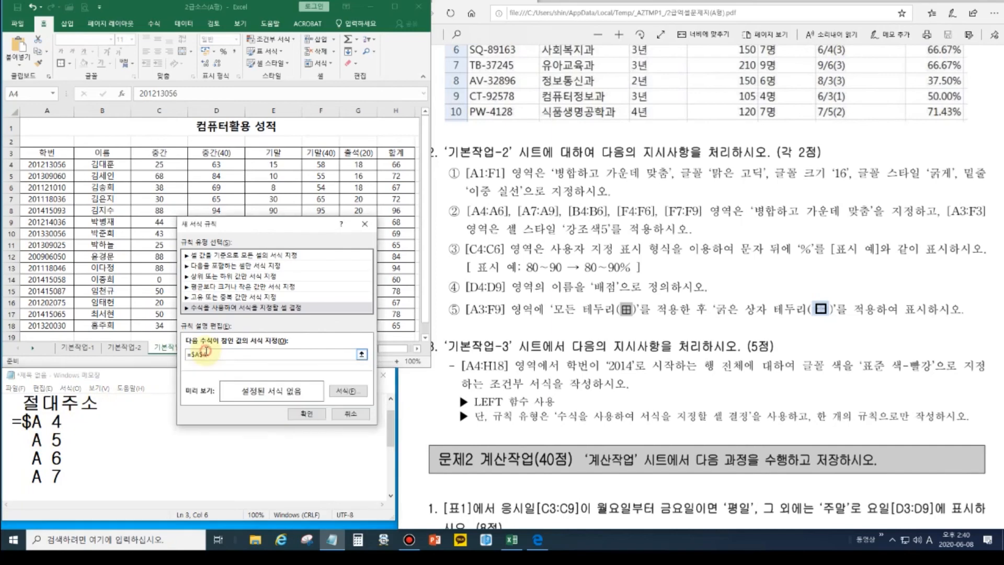
key(F4)
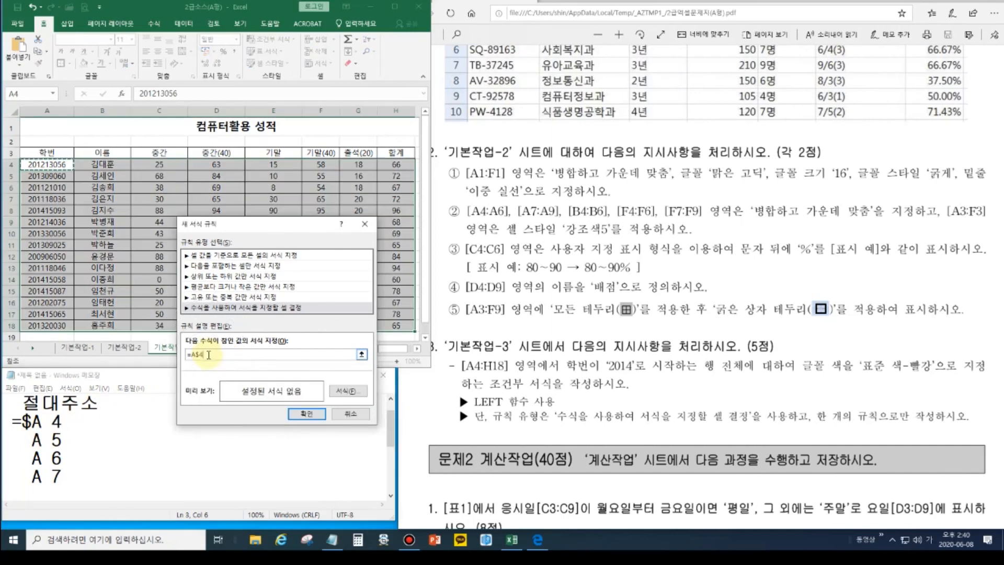
Step: Extend the 절대주소 heading in the Notepad notes to 절대주소을 F4 두번 눌러서, with a blank line between it and the reference
click(95, 423)
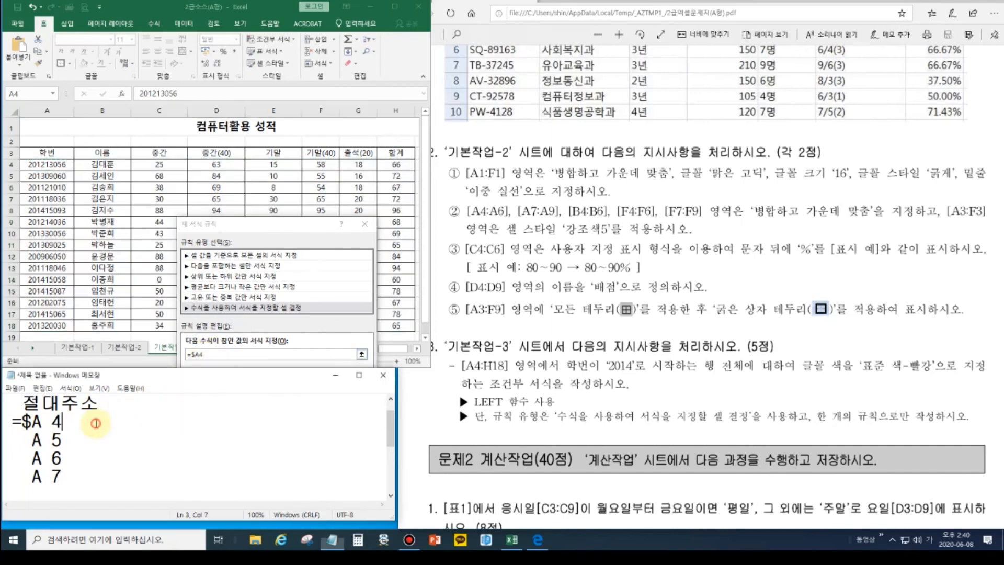
click(111, 407)
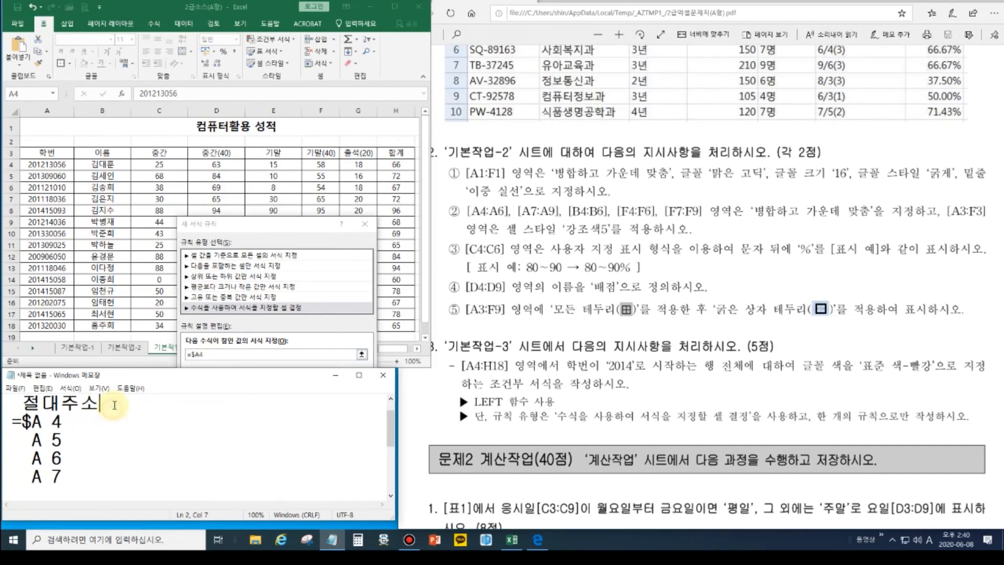
key(Return)
click(123, 404)
text(DMF)
key(BackSpace)
key(BackSpace)
key(BackSpace)
key(Hangul)
text(을)
key(Hangul)
text(F)
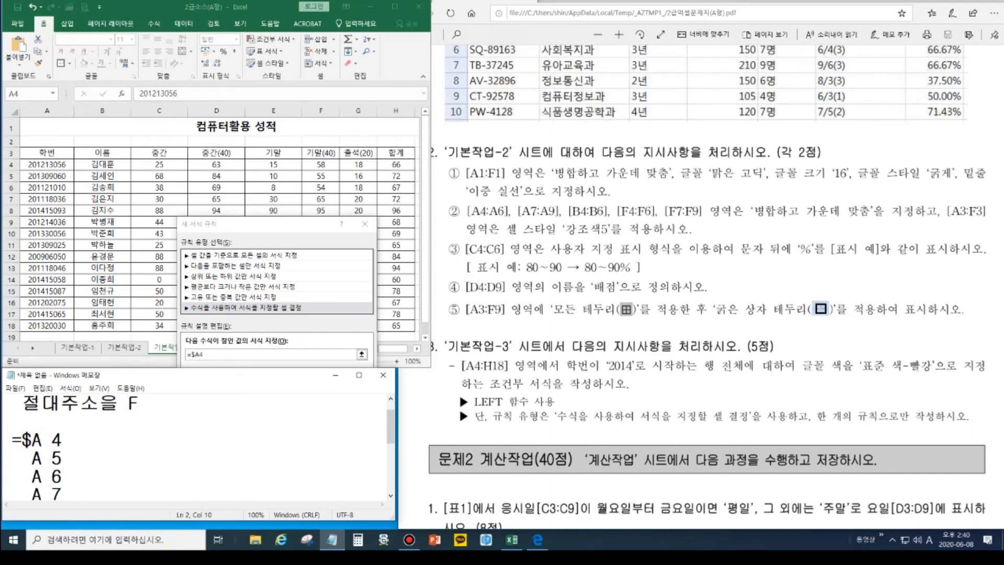
text(4 두번 )
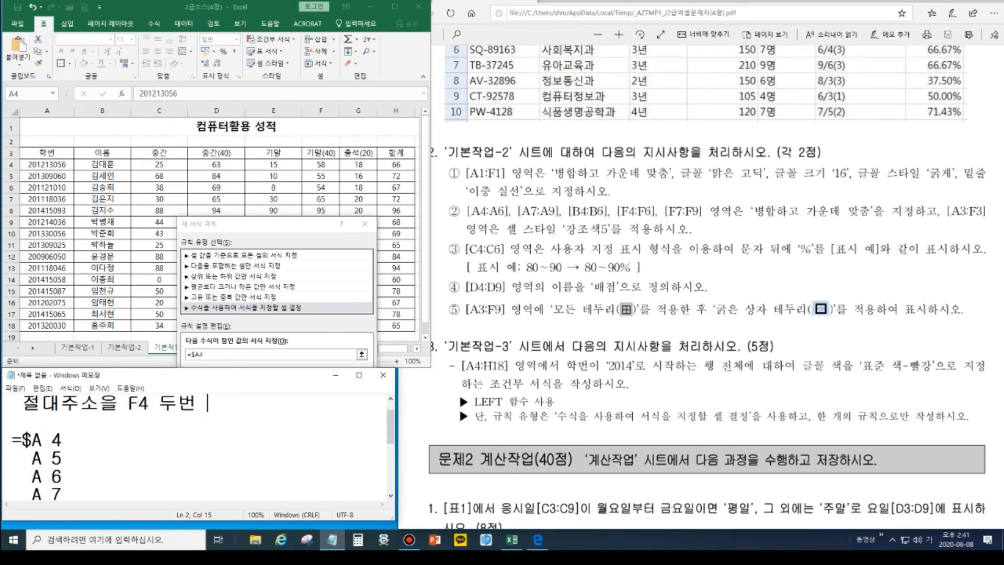
text(눌러서)
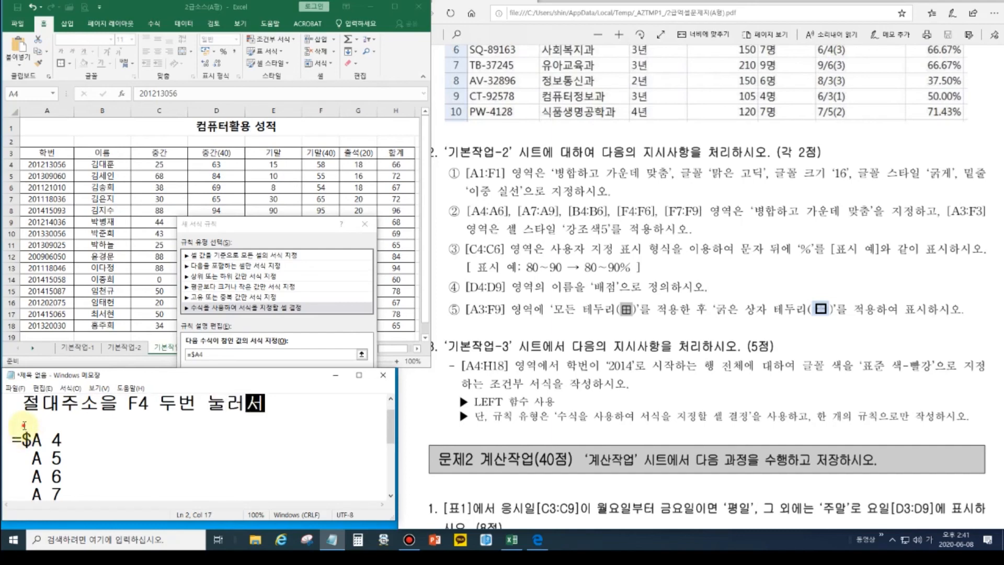
key(Return)
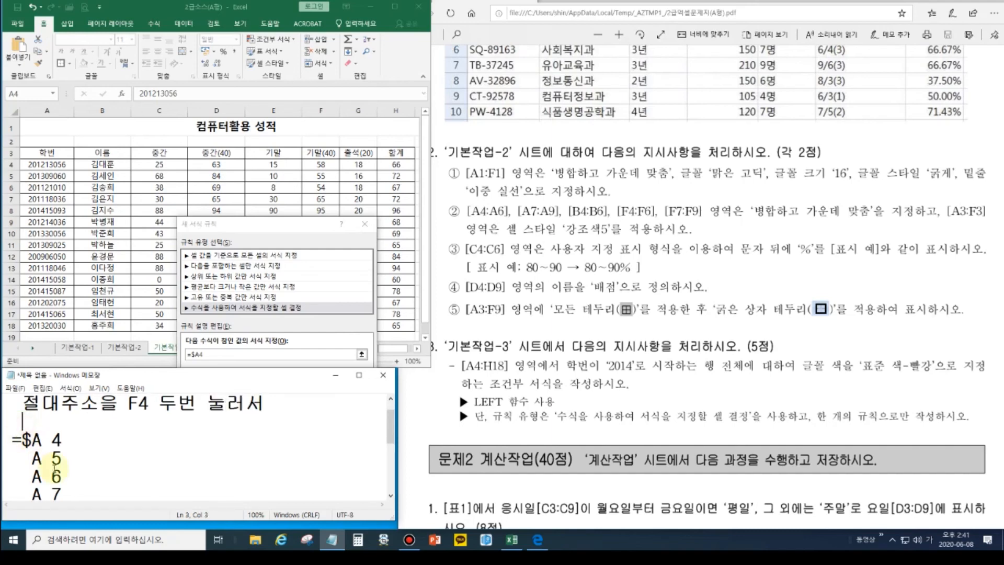
Step: Append =2014 after the $A 4 reference in the notes
click(69, 443)
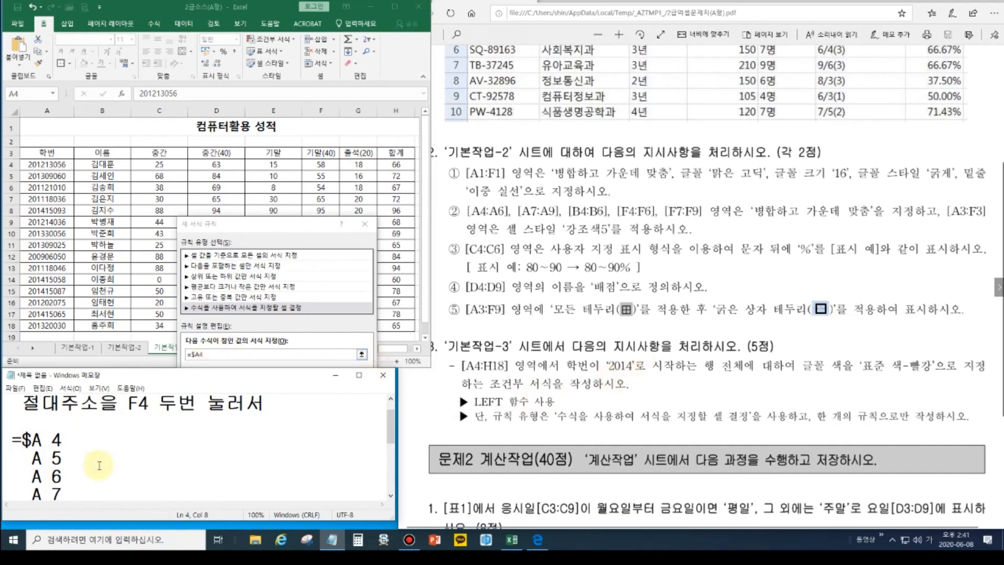
text(=2014)
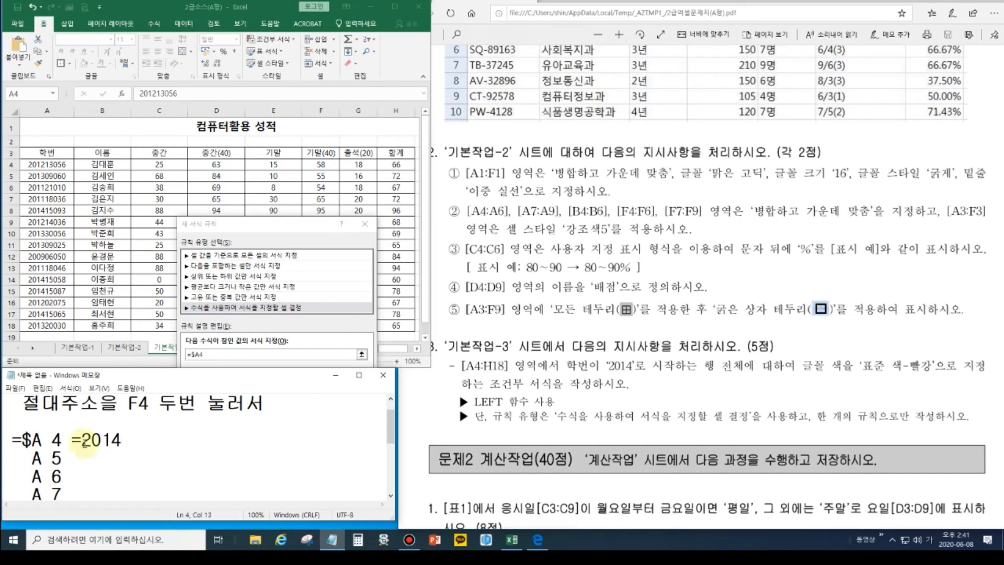
click(84, 441)
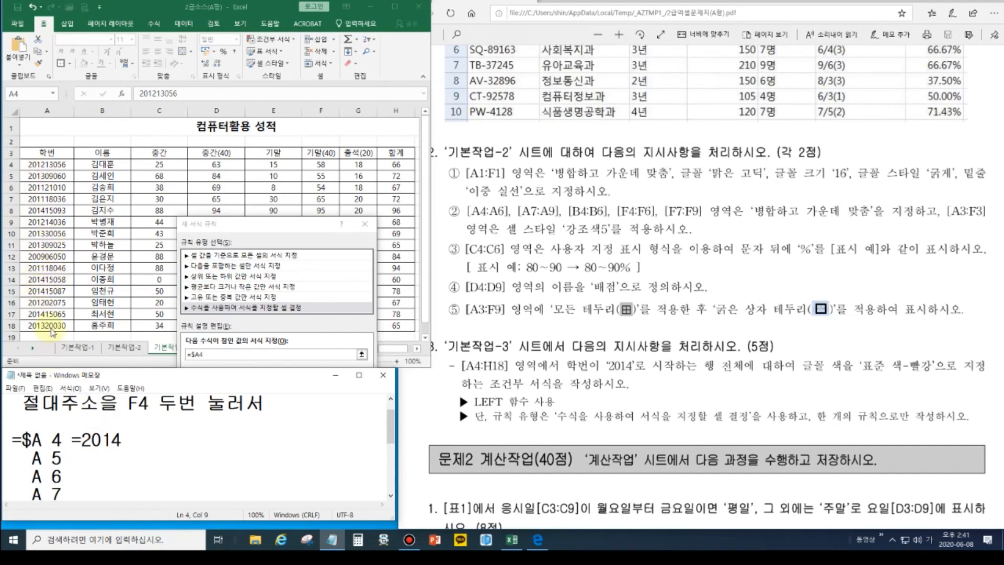
Step: Wrap the noted reference in a four-character LEFT function so the line reads =LEFT($A4,4)=2014
click(29, 439)
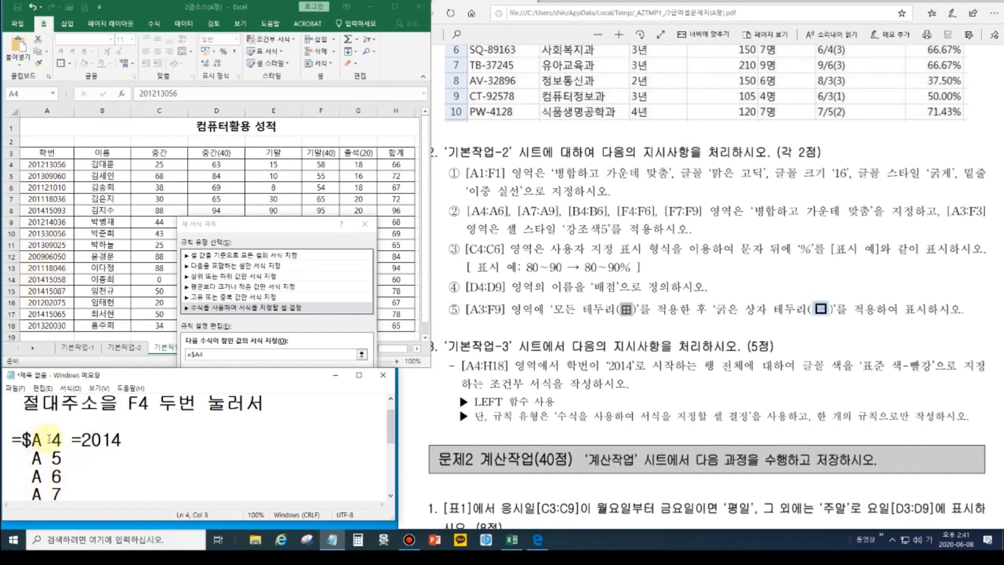
click(21, 440)
text(LEFT)
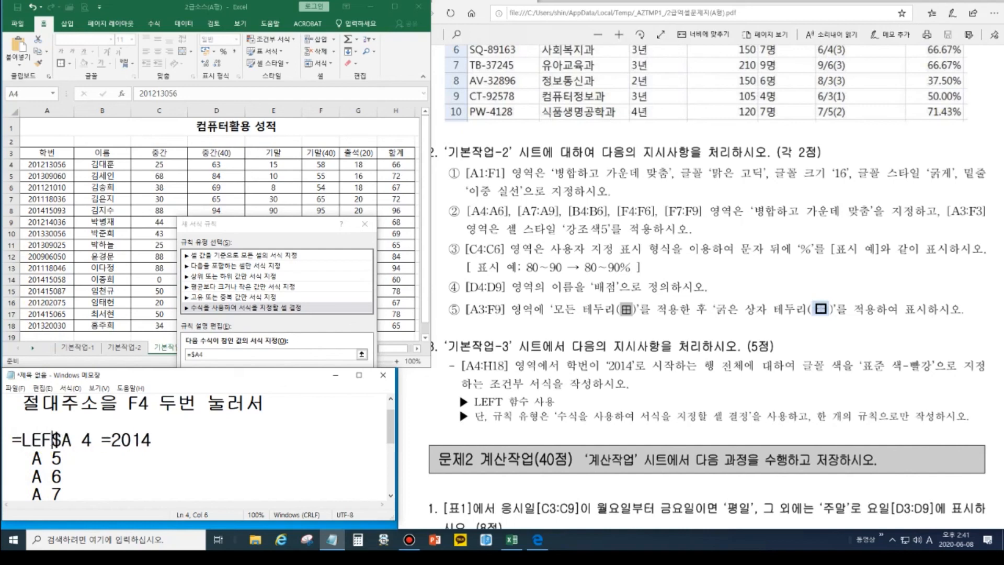
text(()
click(95, 441)
key(BackSpace)
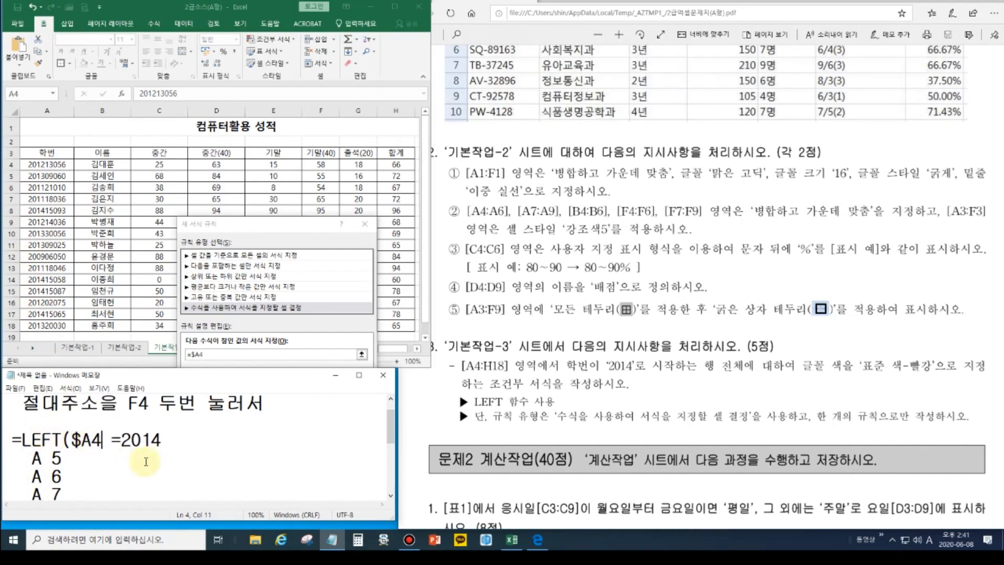
text(1)
key(BackSpace)
text(,4))
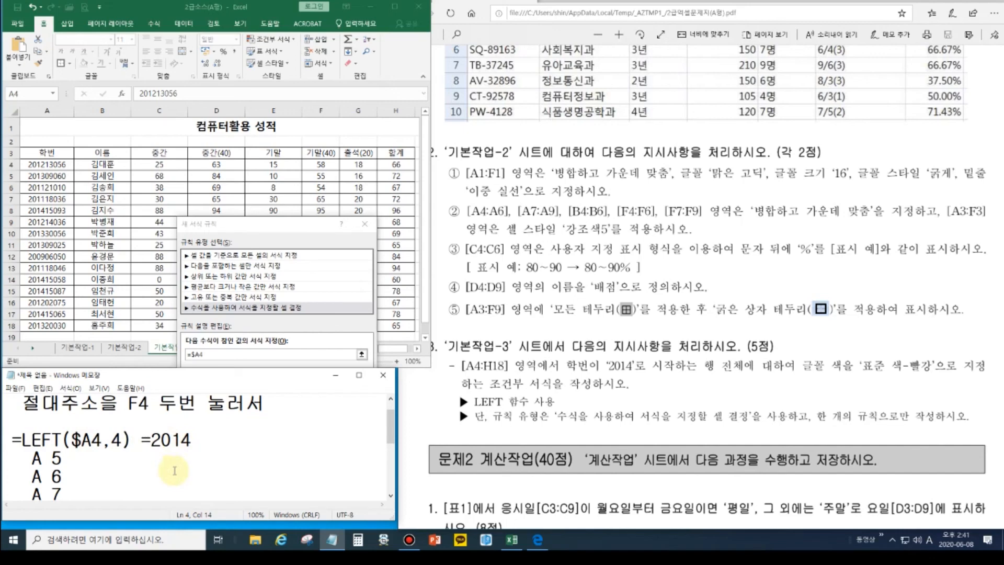
key(Delete)
Step: Copy =LEFT($A4,4)=2014 from the notes into the formatting rule's formula in Excel
drag(182, 439, 16, 449)
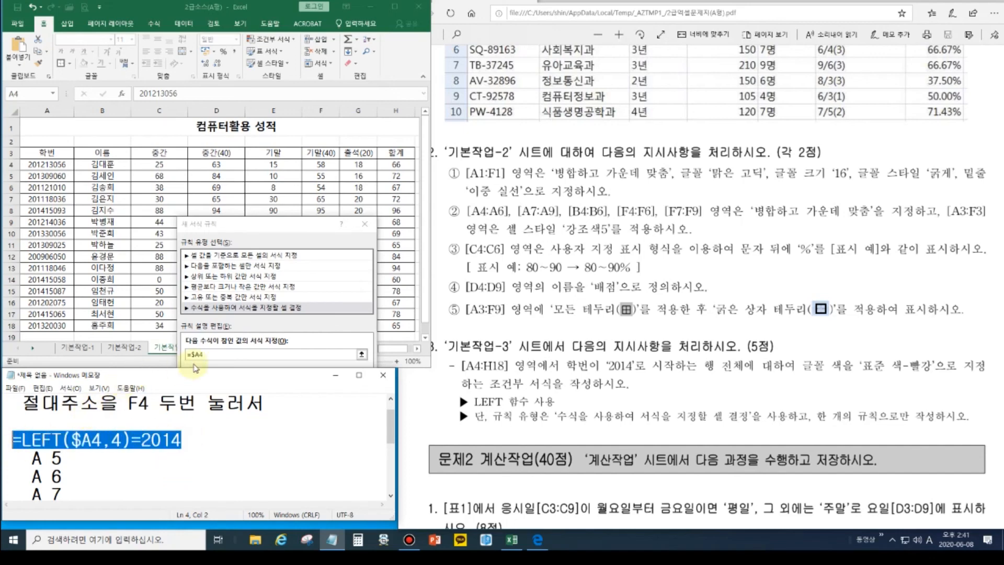
click(205, 354)
key(ctrl+v)
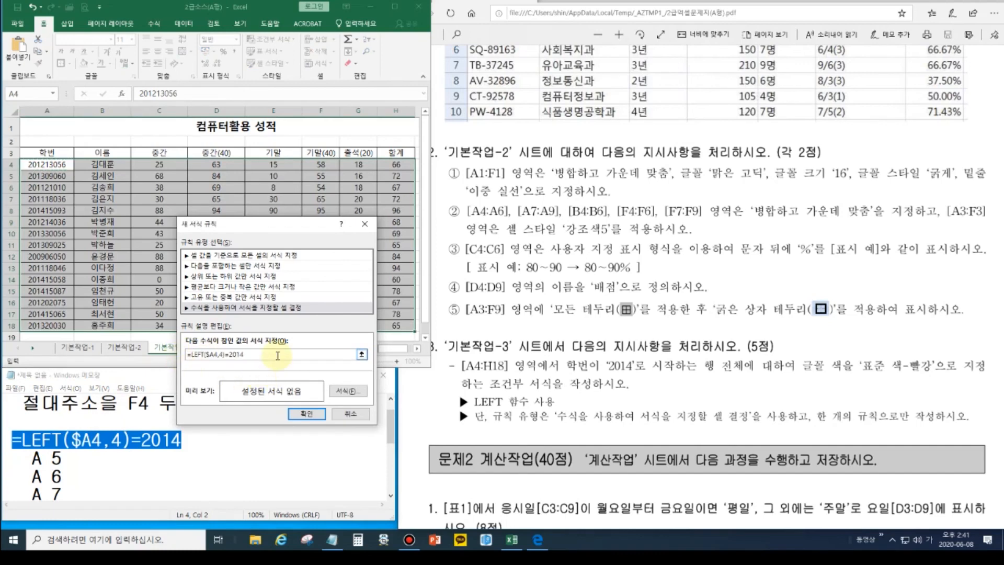
Step: Set the rule's font color to standard red and apply the new conditional formatting rule
click(348, 392)
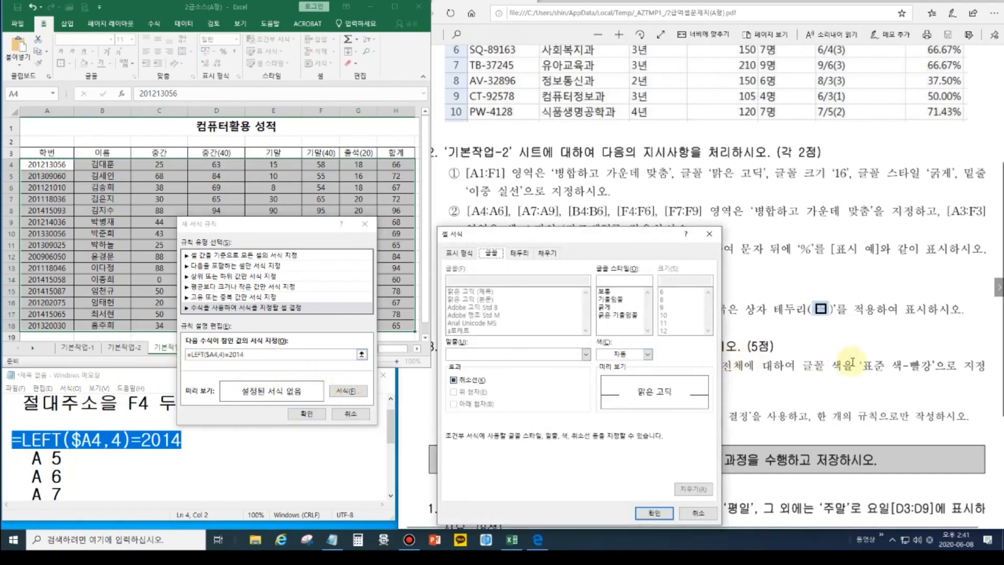
click(647, 355)
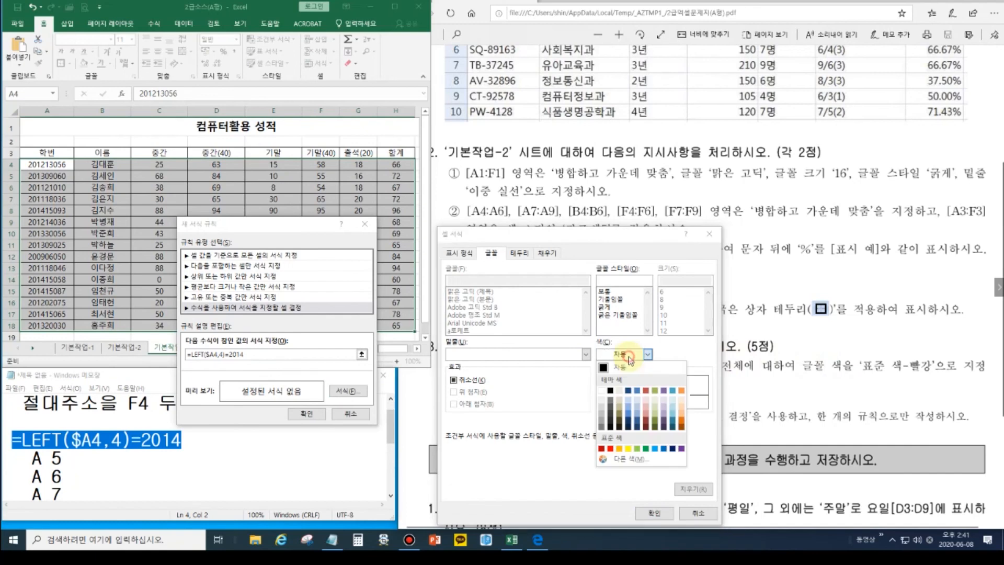
click(611, 449)
click(660, 513)
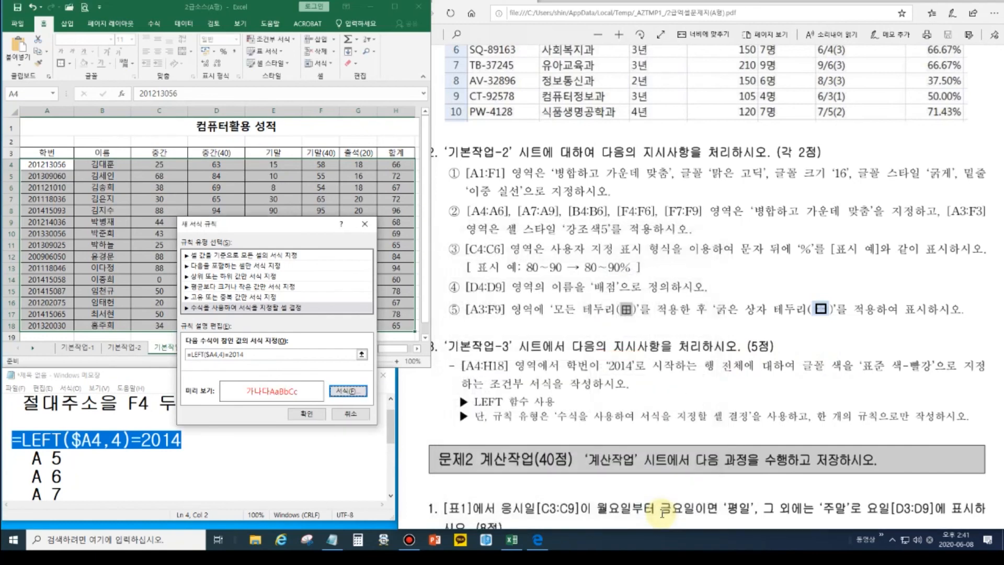
click(307, 414)
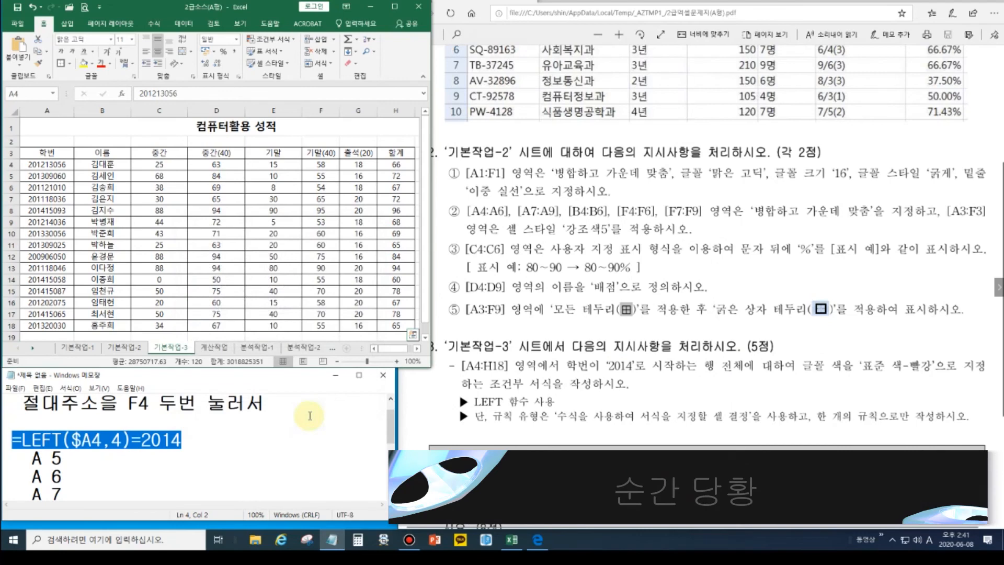
Step: Check the student number cells in column A against the LEFT formula in the notes
click(201, 209)
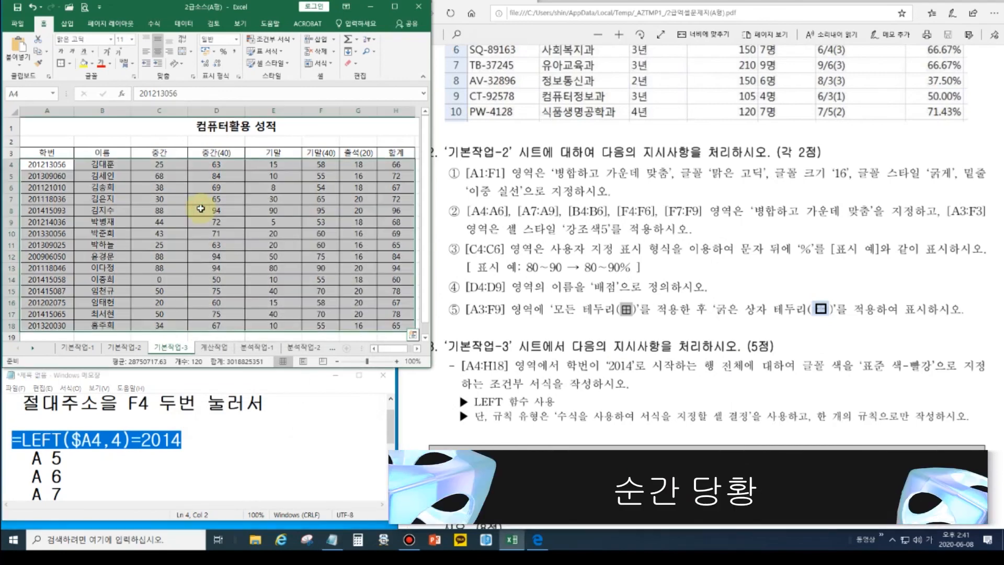
click(66, 233)
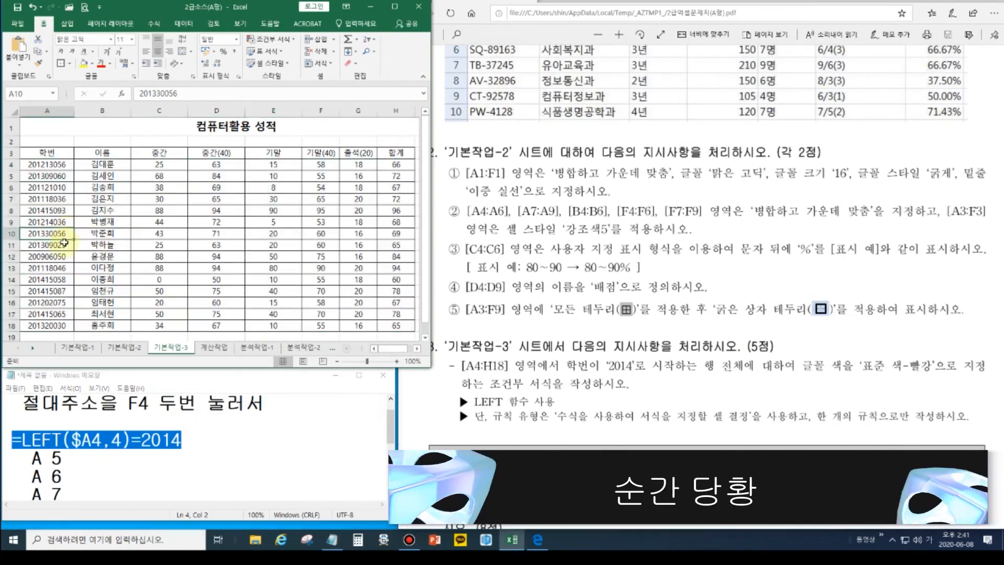
click(53, 261)
click(49, 283)
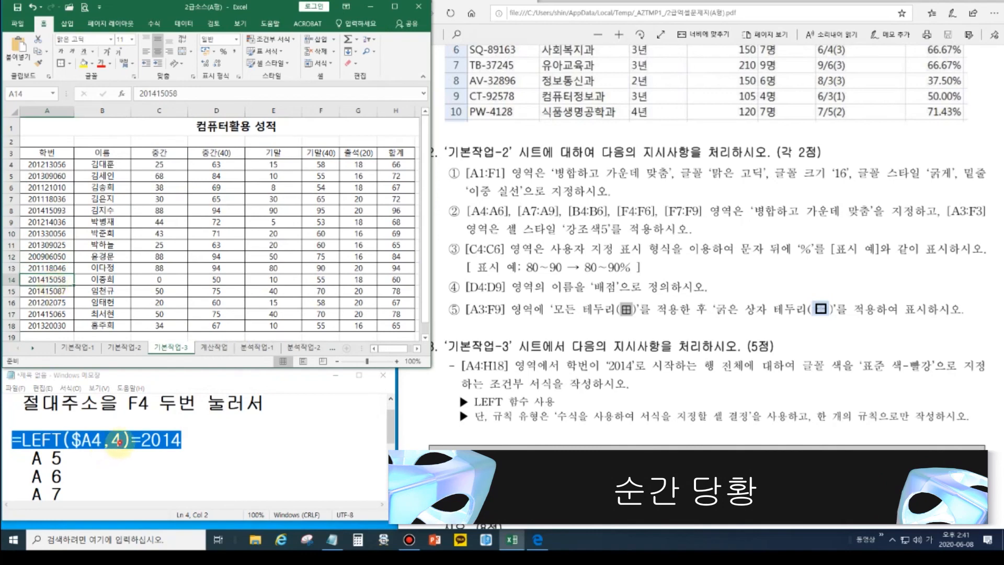
click(123, 440)
click(142, 441)
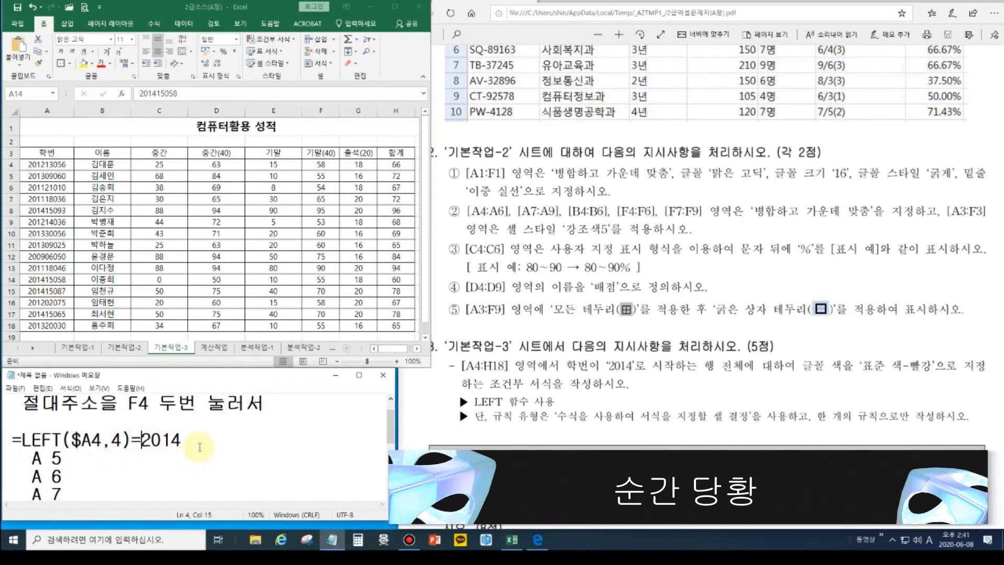
Step: Edit the conditional formatting rule on A4:H18 so its formula reads =LEFT($A4,4)="2014", and apply it
click(56, 165)
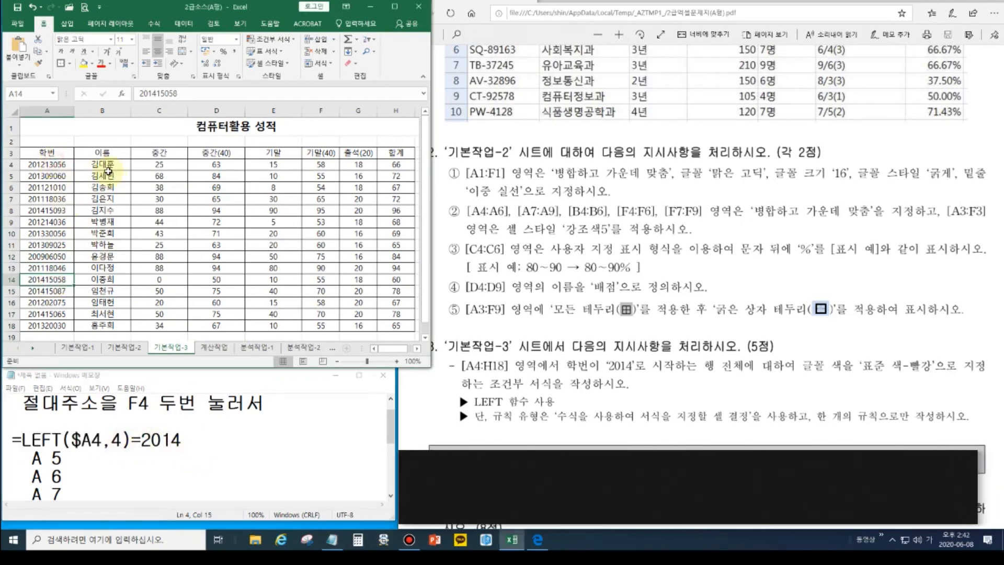
drag(47, 165, 396, 325)
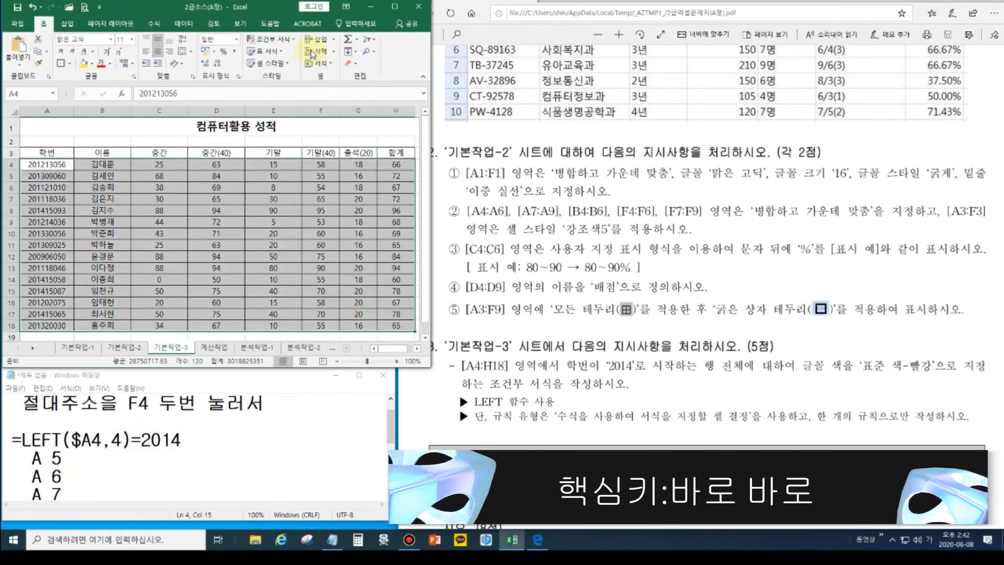
click(271, 39)
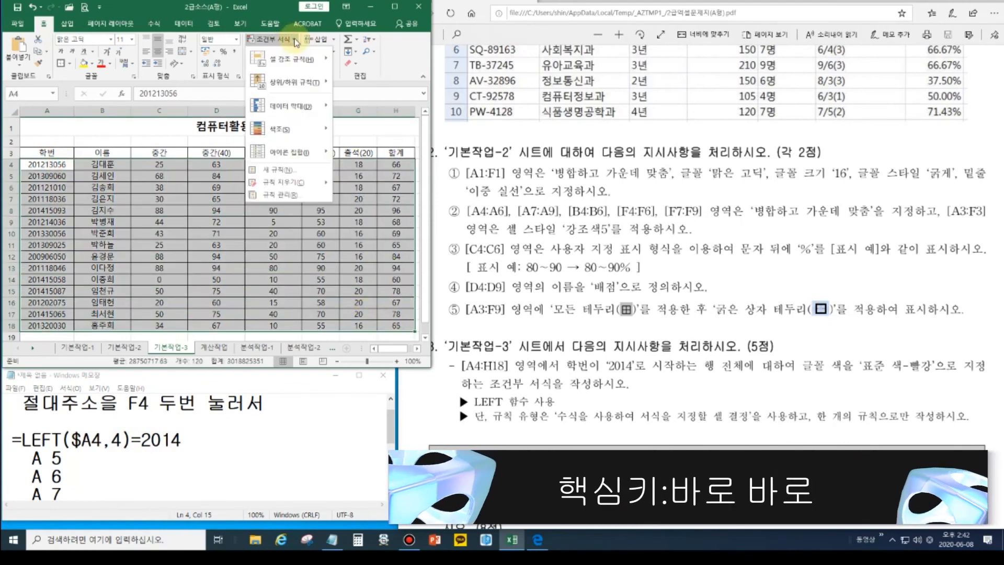
click(297, 195)
drag(260, 255, 467, 265)
click(365, 320)
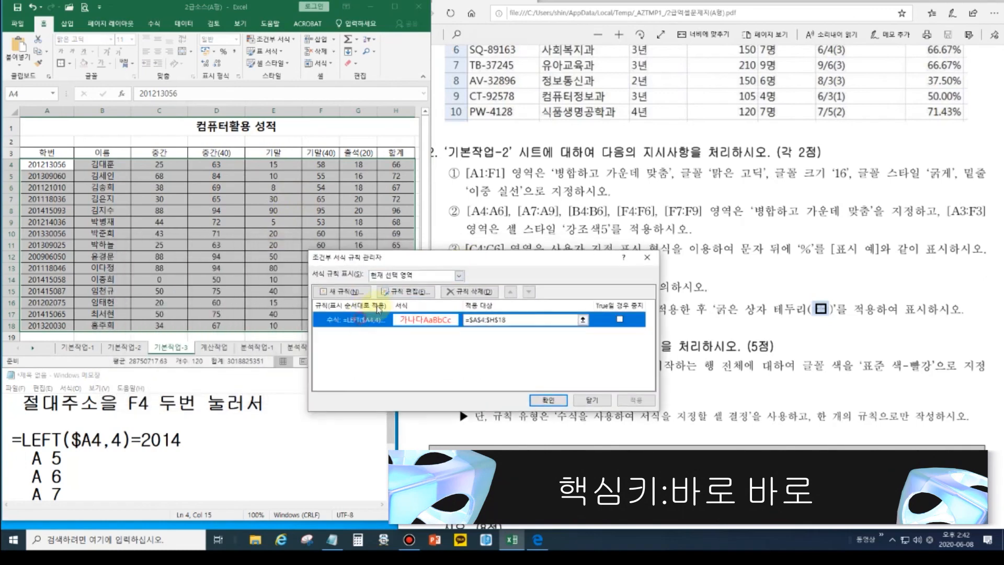
click(421, 292)
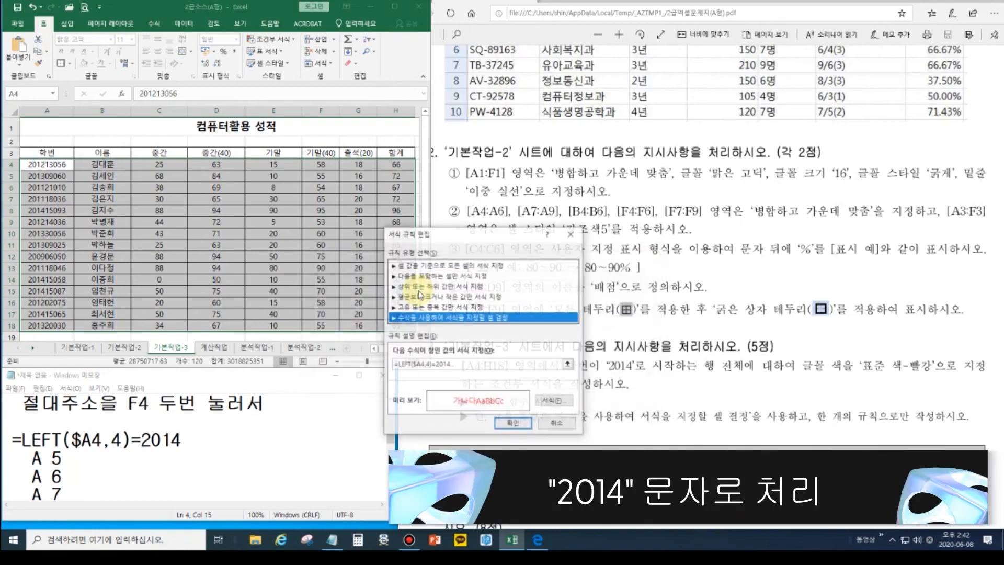
click(426, 365)
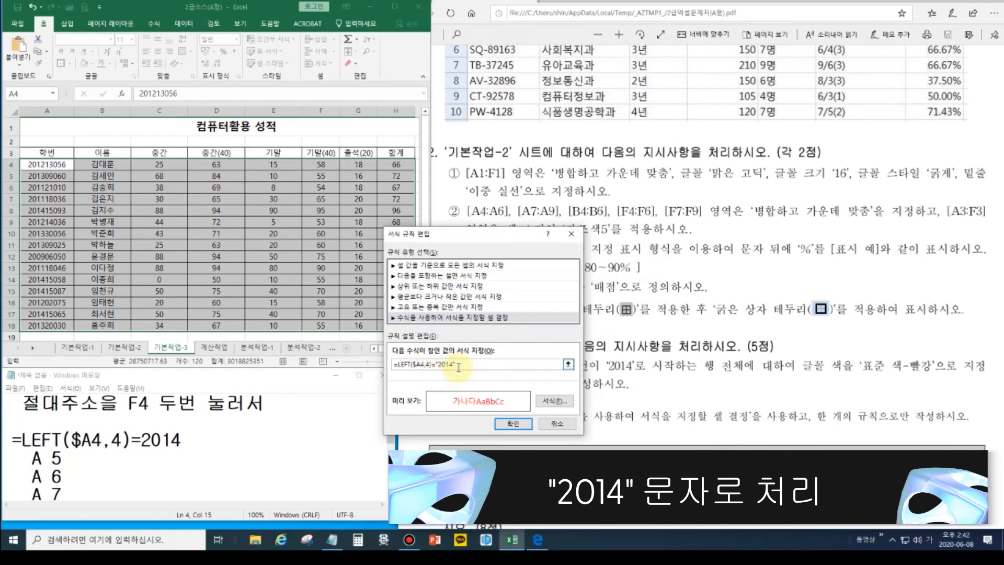
click(513, 423)
click(547, 400)
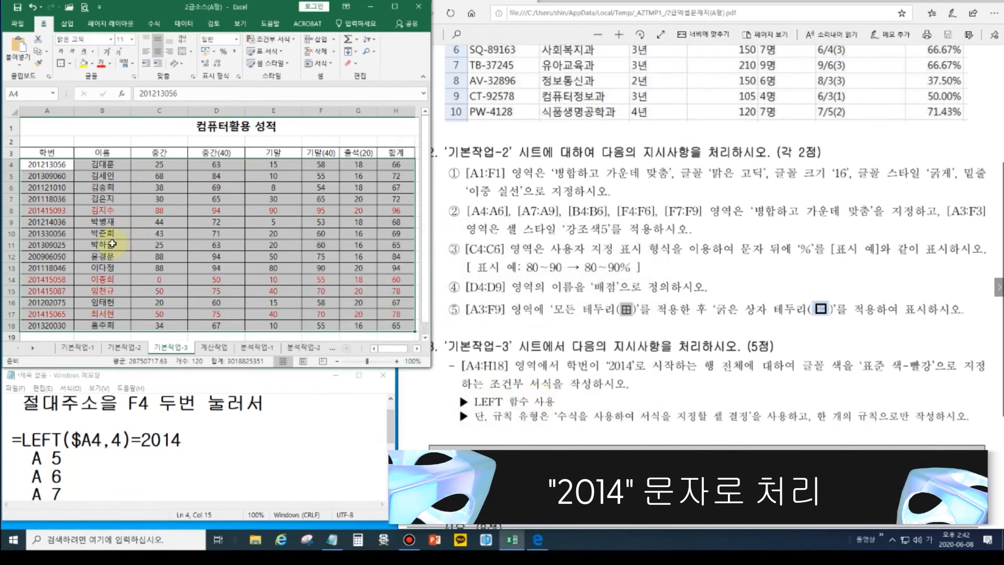
Step: Put 2014 in double quotes in the Notepad formula so it reads =LEFT($A4,4)="2014"
click(139, 439)
text("2014")
click(151, 440)
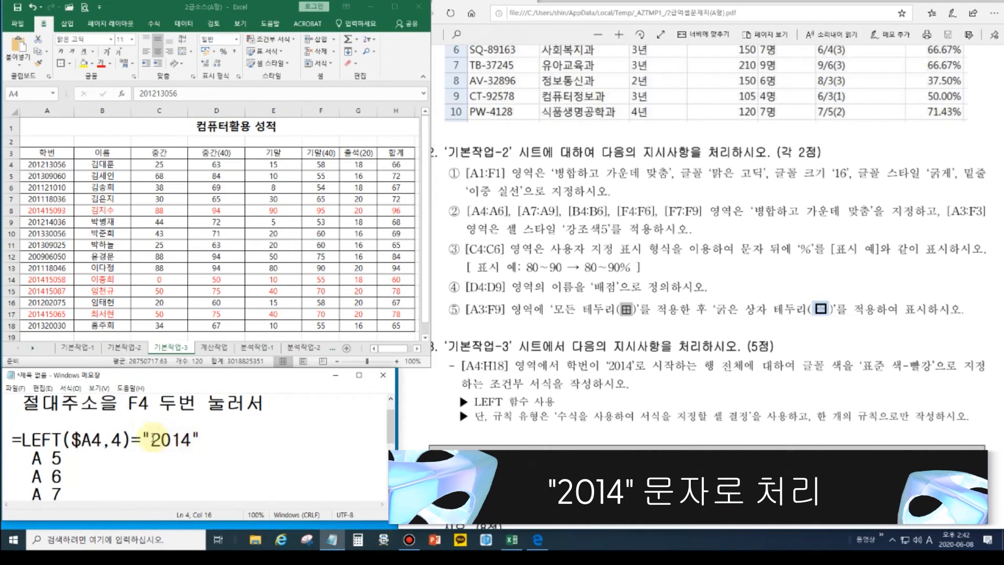
Step: Write the note 문자열함수 양쪽 " 표시를 해서 문자 on the blank line above the LEFT formula
click(36, 440)
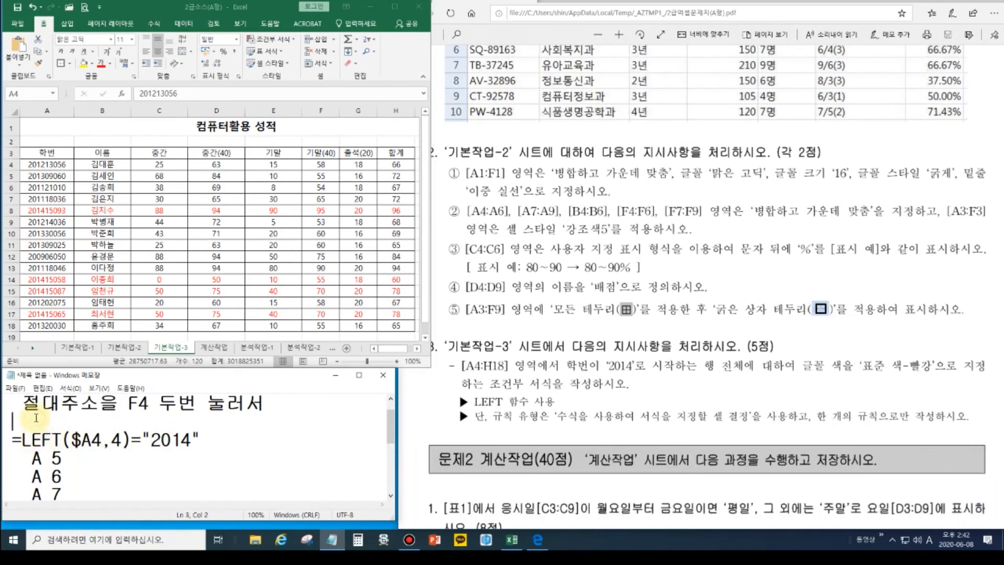
click(36, 417)
text(ANSI)
key(BackSpace)
key(BackSpace)
key(BackSpace)
key(BackSpace)
text(문자열함ㅅ)
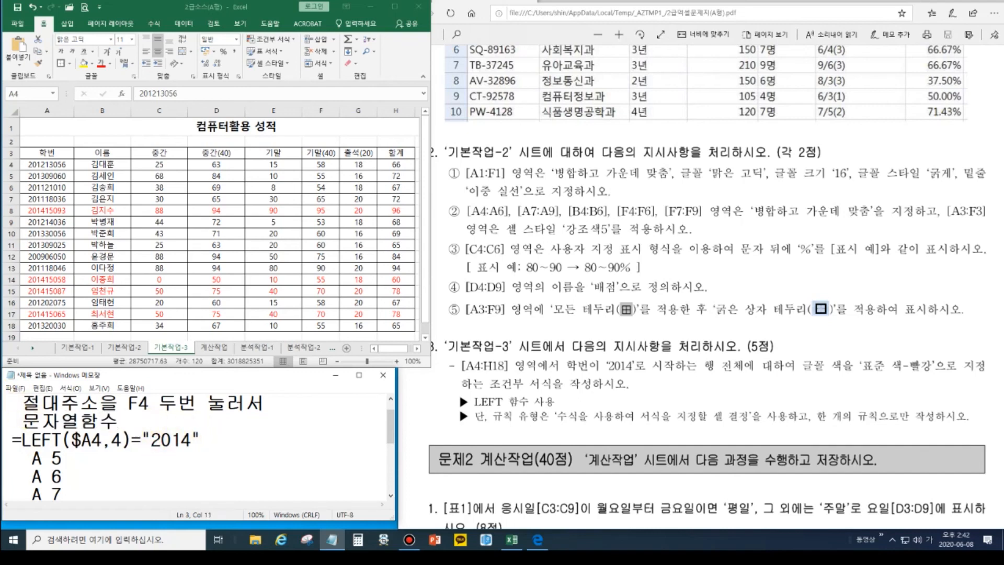
text(  양쪽 " 표시를ㅎ)
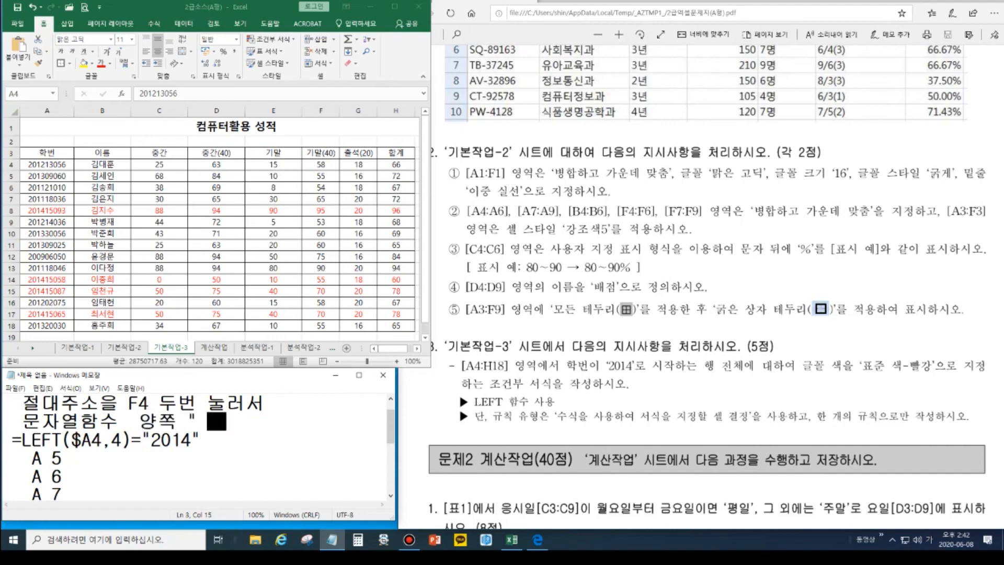
text(해서 문자)
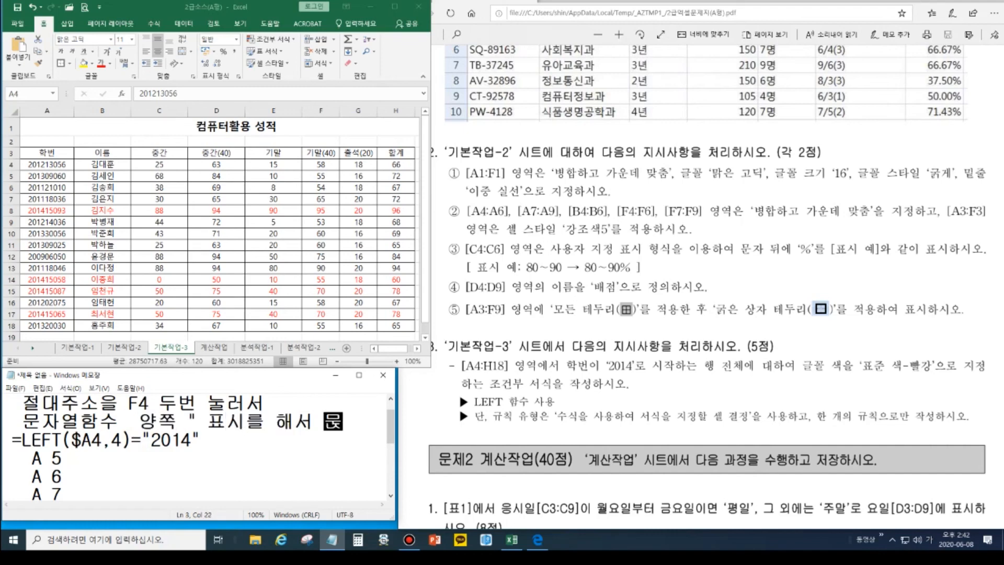